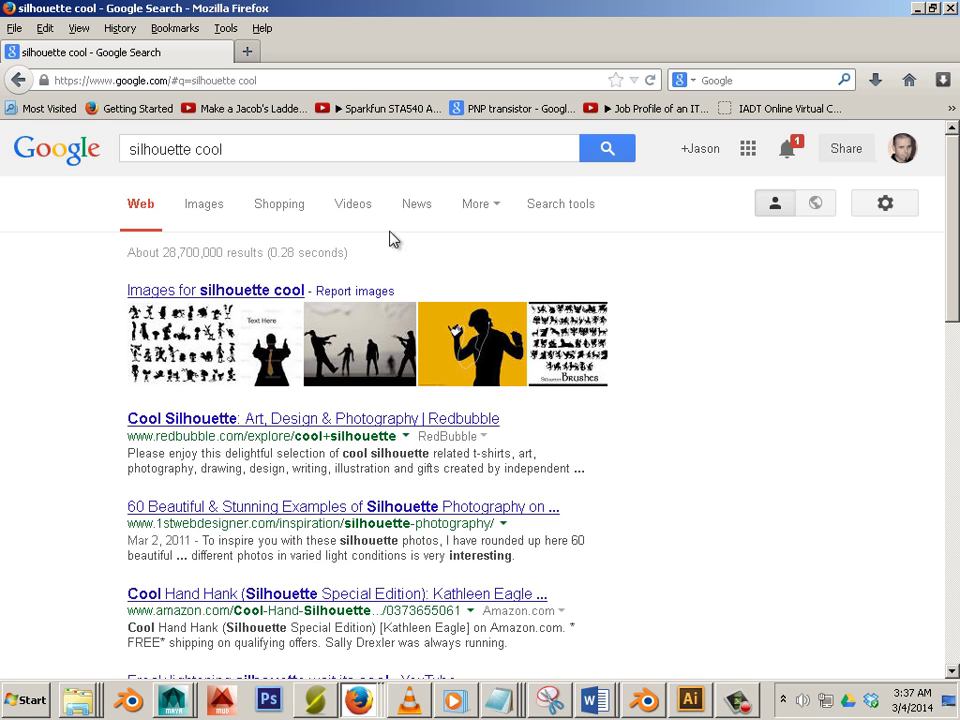
Step: Switch the 'silhouette cool' search to image results limited to black and white
{"action": "left_click", "coordinate": [213, 210]}
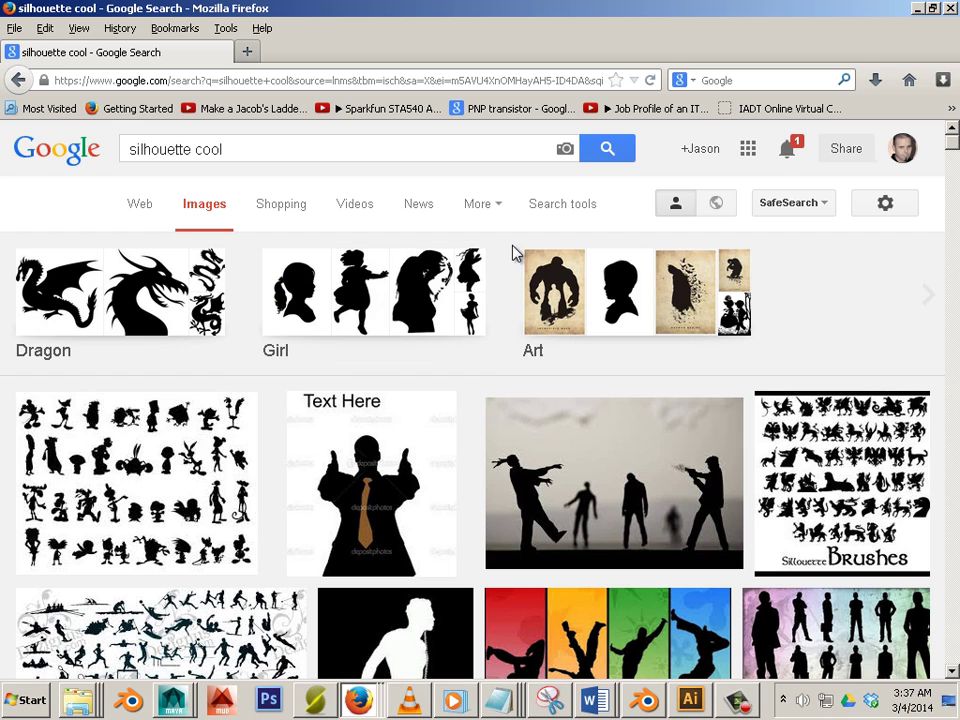
{"action": "left_click", "coordinate": [594, 206]}
{"action": "left_click", "coordinate": [229, 252]}
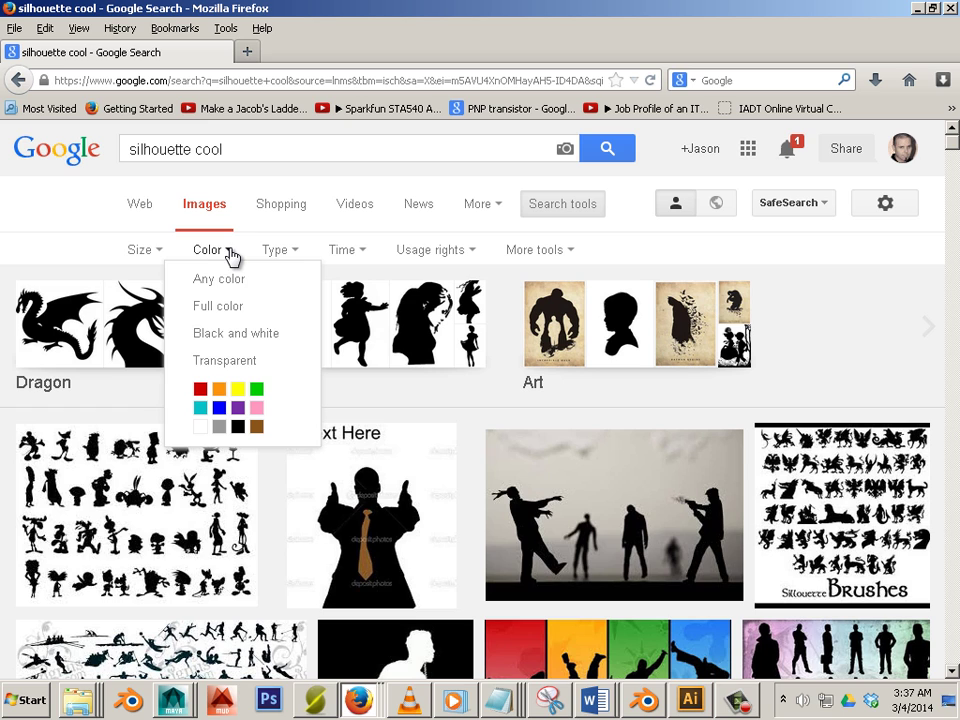
{"action": "left_click", "coordinate": [240, 337]}
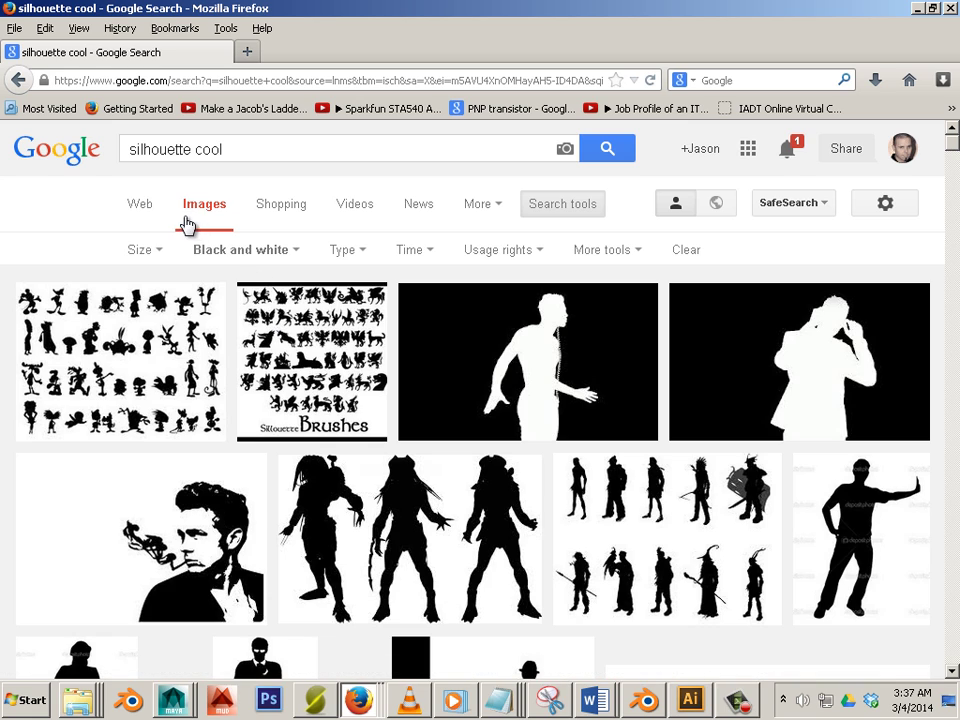
Step: Restrict the image results to sizes larger than 2 MP
{"action": "left_click", "coordinate": [162, 252]}
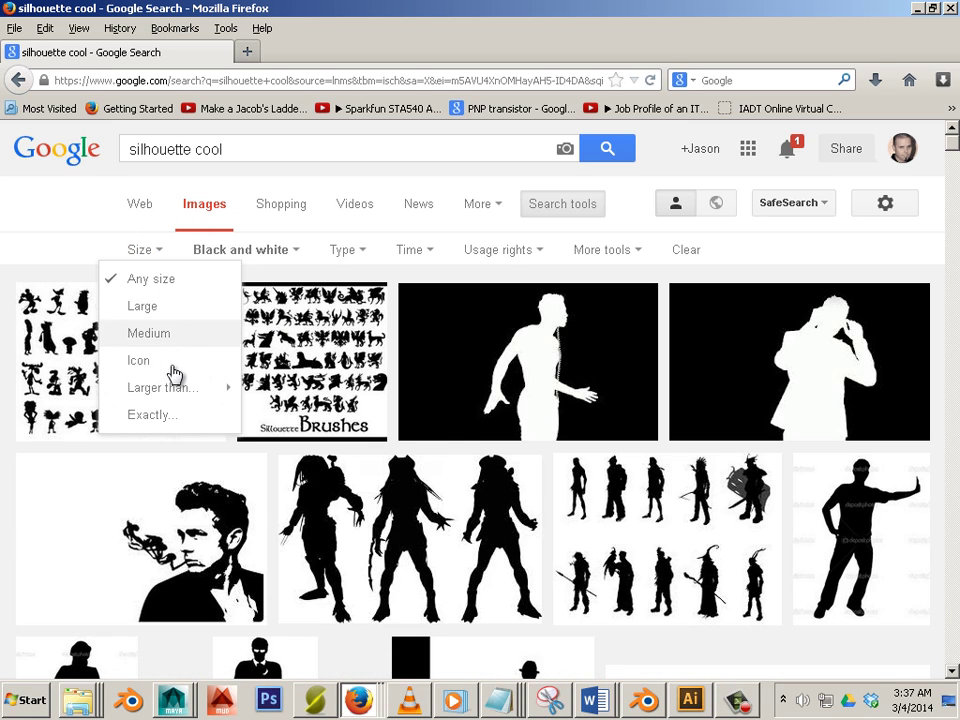
{"action": "mouse_move", "coordinate": [176, 390]}
{"action": "scroll", "coordinate": [330, 388], "scroll_direction": "down", "scroll_amount": 2}
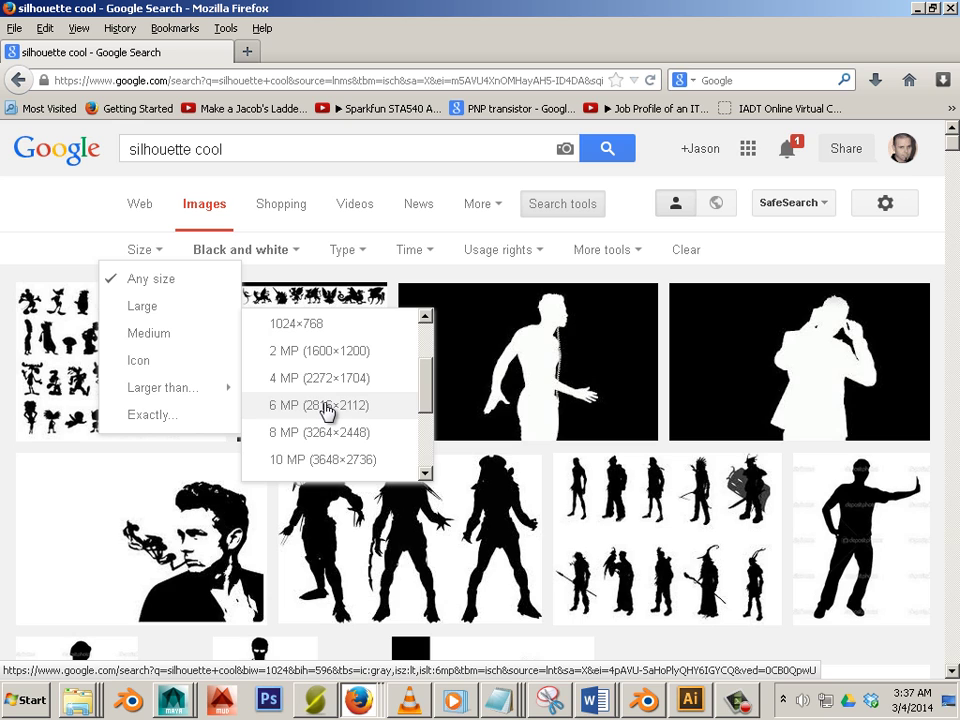
{"action": "scroll", "coordinate": [330, 365], "scroll_direction": "up", "scroll_amount": 2}
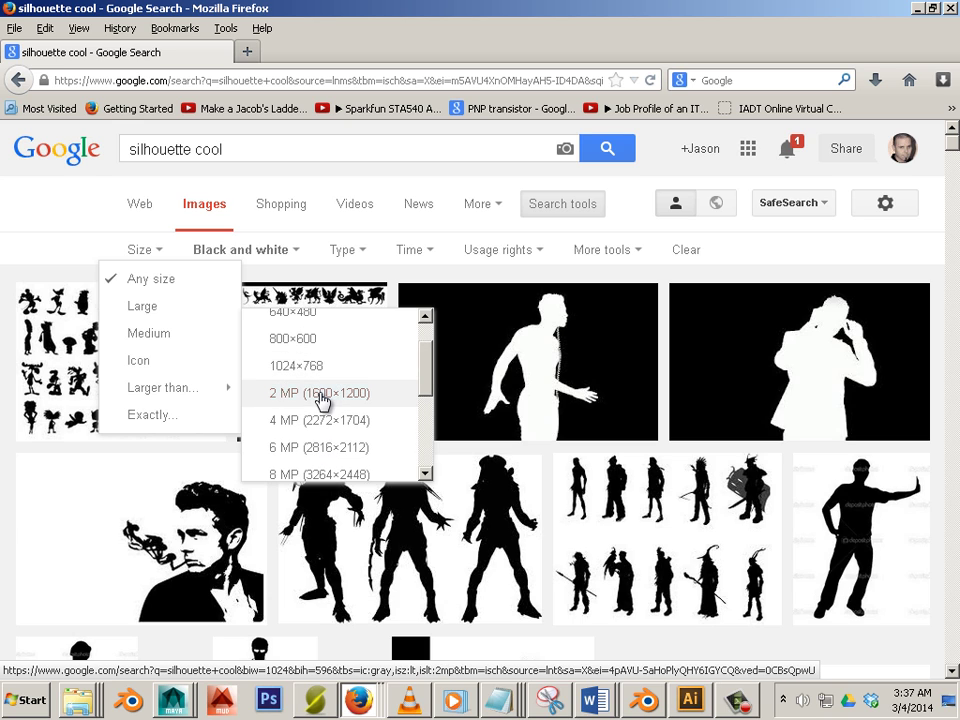
{"action": "left_click", "coordinate": [330, 392]}
Step: Scroll through the filtered silhouette results to find the black pony silhouette
{"action": "scroll", "coordinate": [330, 380], "scroll_direction": "down", "scroll_amount": 3}
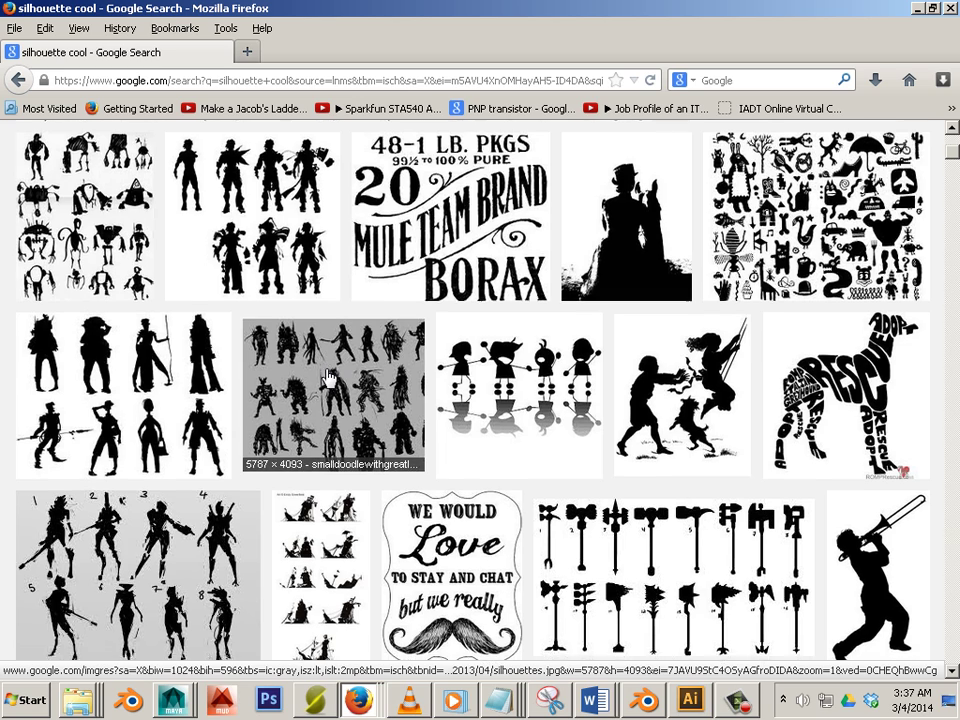
{"action": "scroll", "coordinate": [330, 375], "scroll_direction": "down", "scroll_amount": 5}
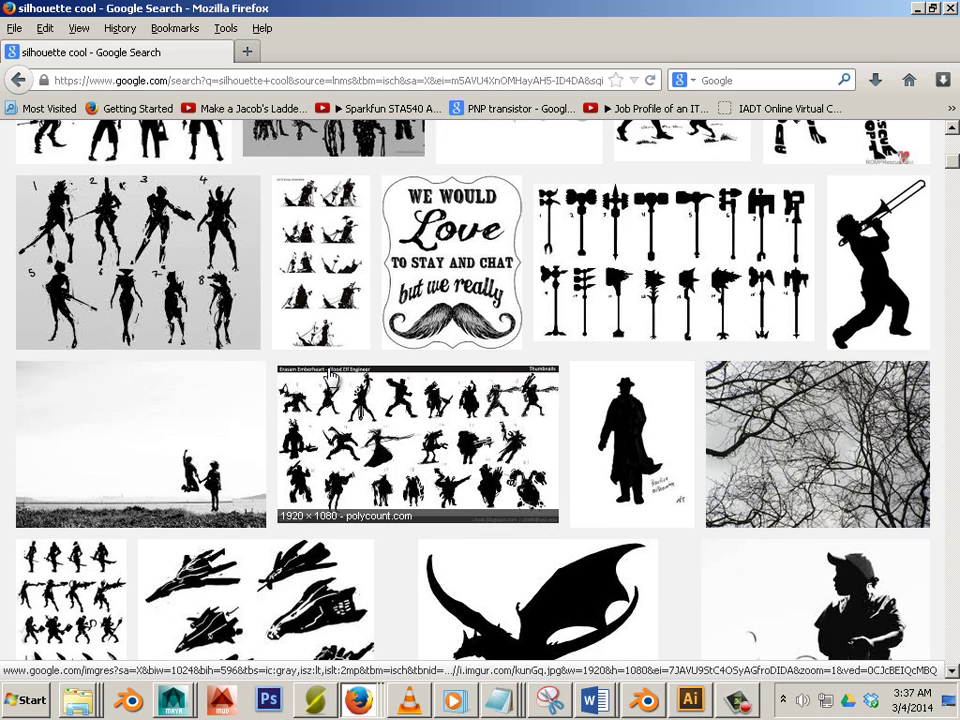
{"action": "scroll", "coordinate": [330, 372], "scroll_direction": "down", "scroll_amount": 8}
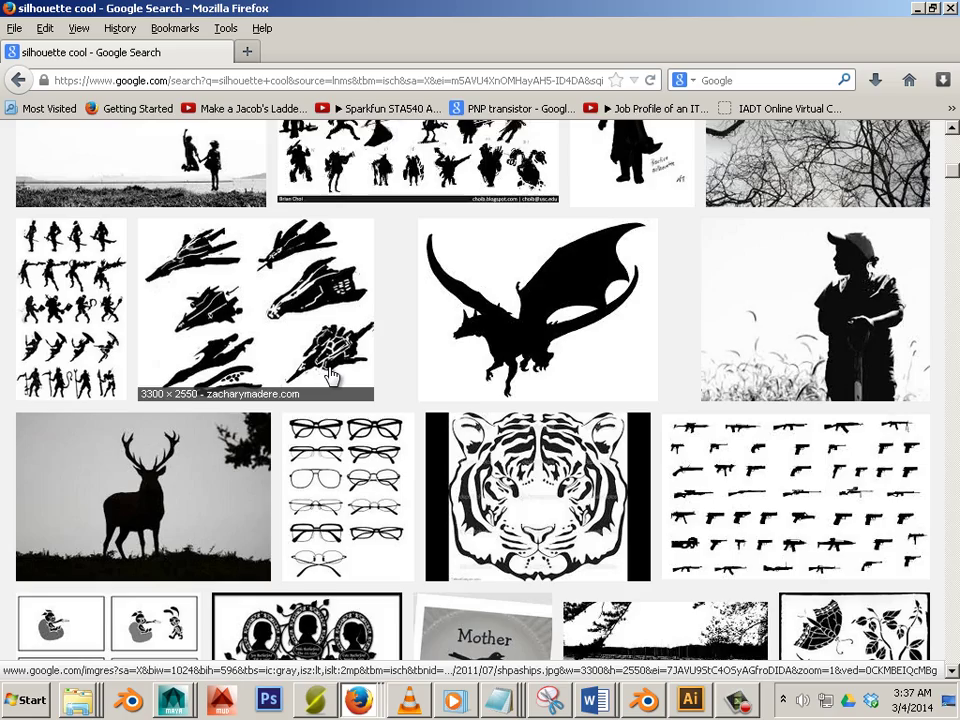
{"action": "scroll", "coordinate": [330, 373], "scroll_direction": "up", "scroll_amount": 5}
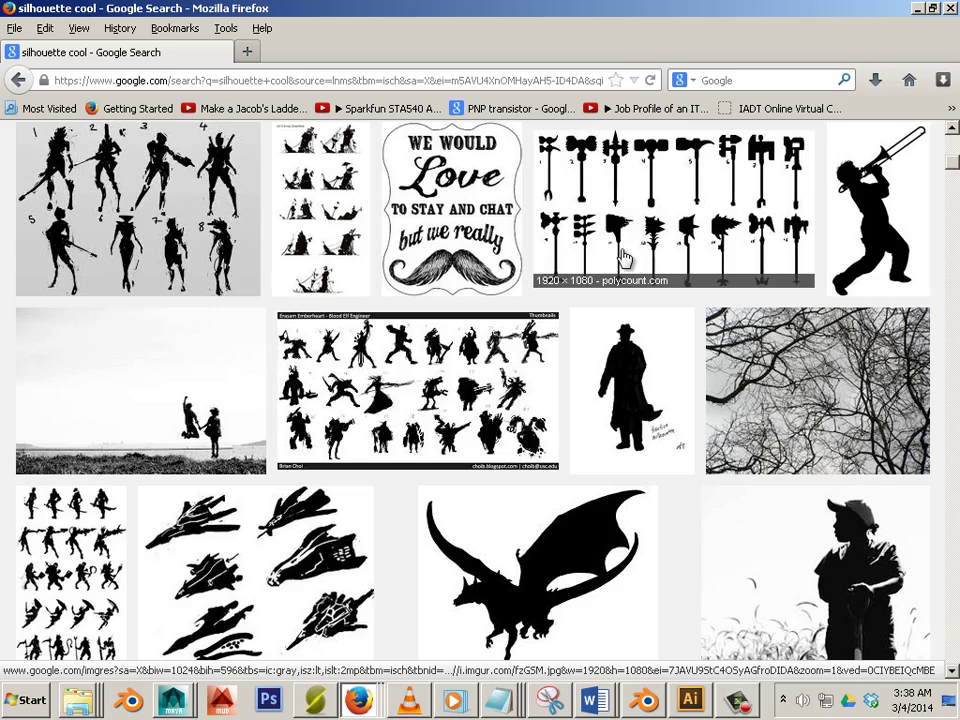
{"action": "scroll", "coordinate": [343, 347], "scroll_direction": "down", "scroll_amount": 14}
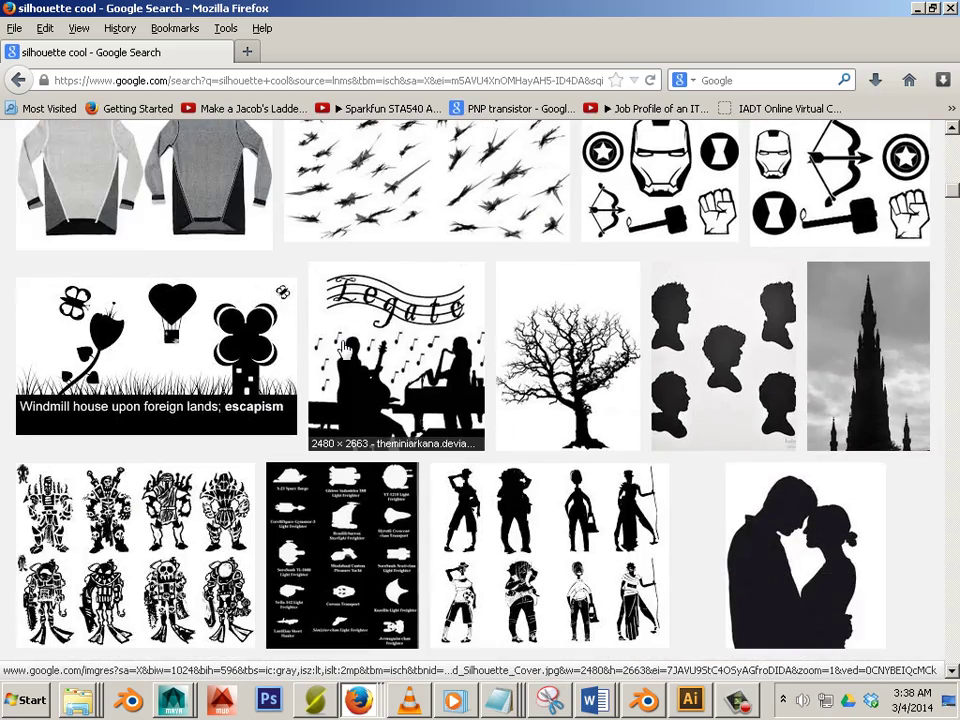
{"action": "scroll", "coordinate": [343, 347], "scroll_direction": "down", "scroll_amount": 6}
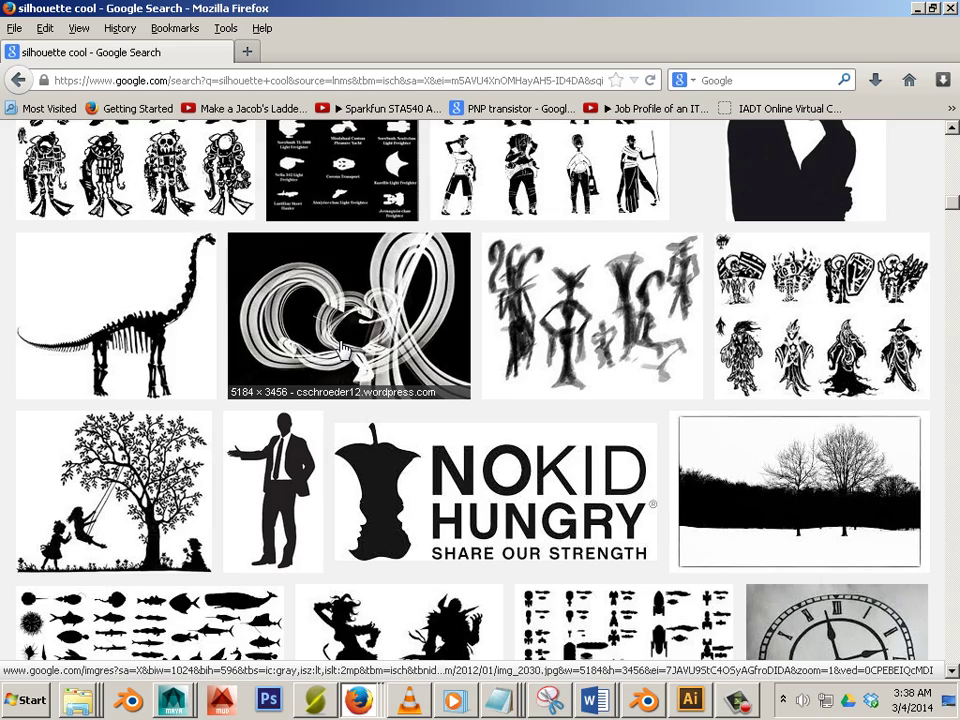
{"action": "scroll", "coordinate": [343, 347], "scroll_direction": "down", "scroll_amount": 6}
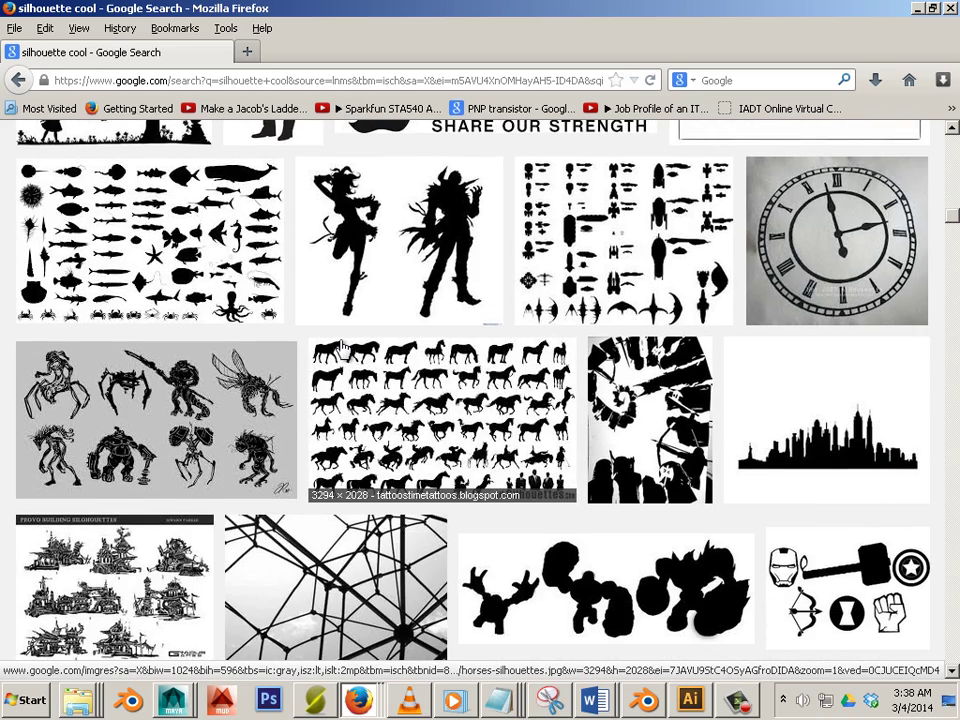
{"action": "scroll", "coordinate": [341, 347], "scroll_direction": "down", "scroll_amount": 7}
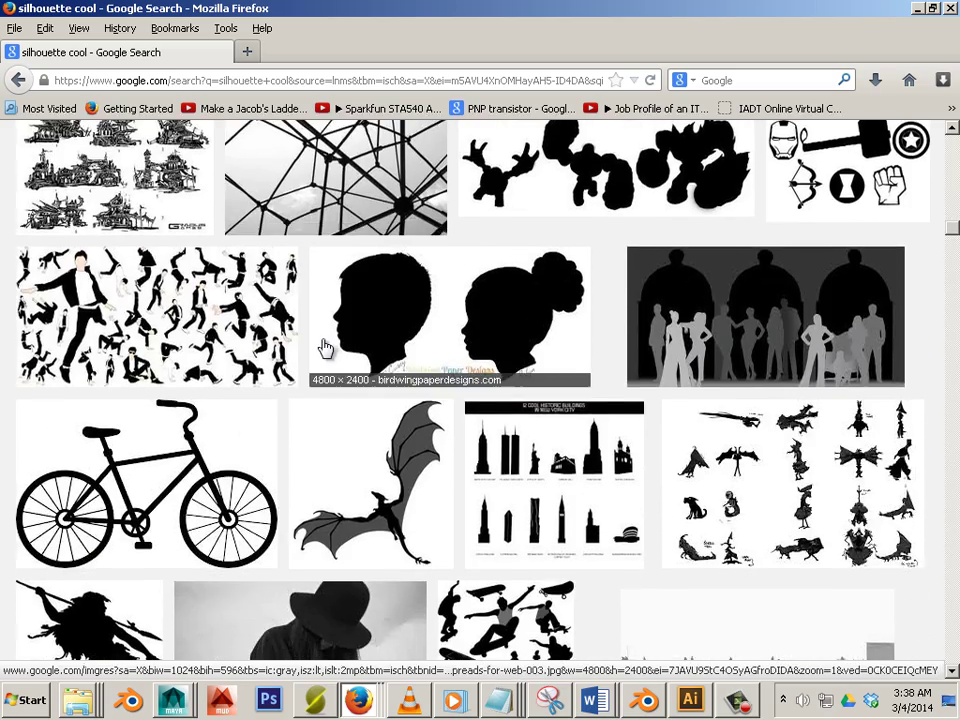
{"action": "scroll", "coordinate": [320, 347], "scroll_direction": "down", "scroll_amount": 7}
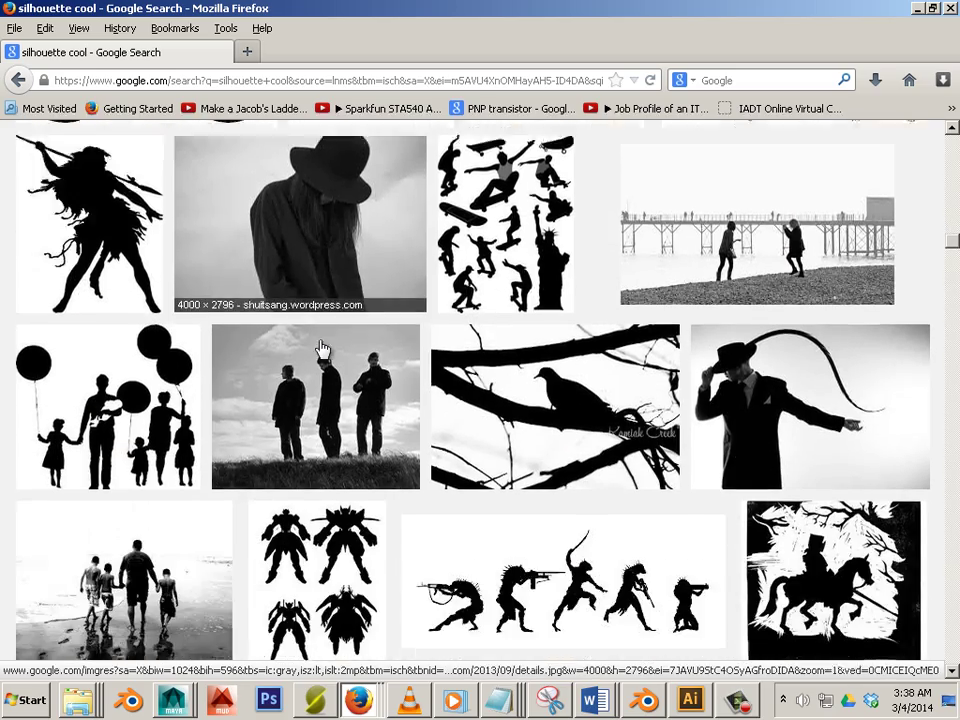
{"action": "scroll", "coordinate": [320, 347], "scroll_direction": "down", "scroll_amount": 7}
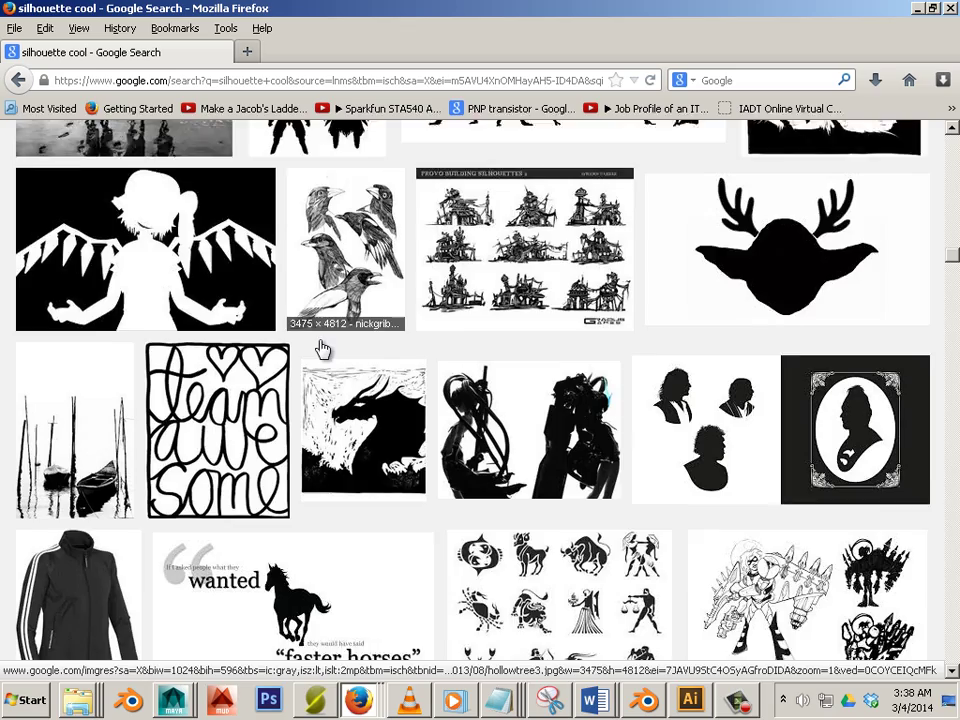
{"action": "scroll", "coordinate": [320, 347], "scroll_direction": "down", "scroll_amount": 7}
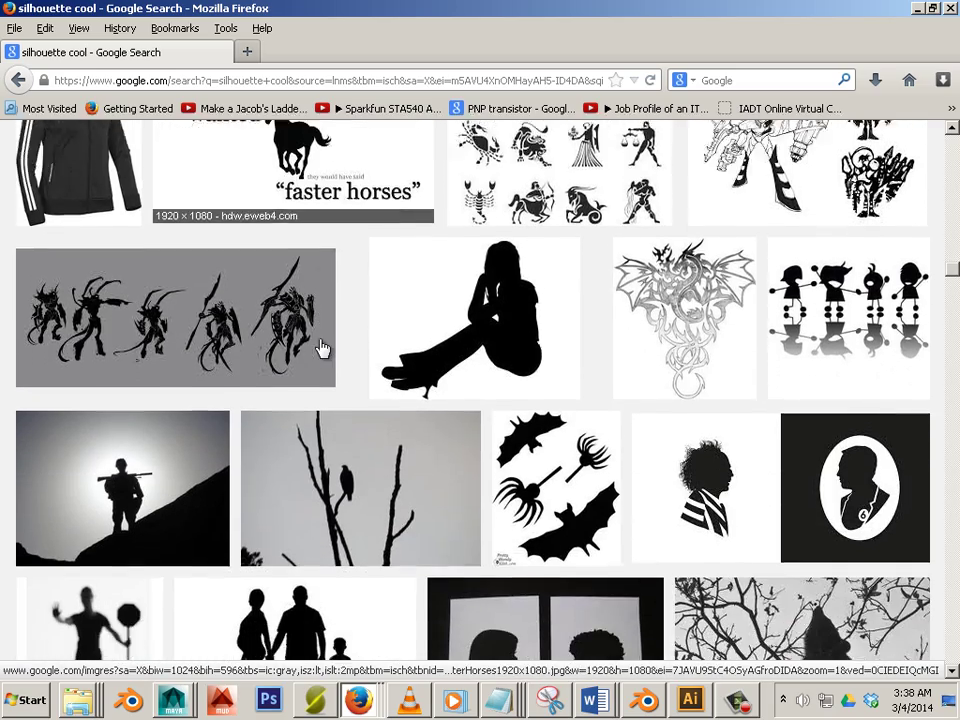
{"action": "scroll", "coordinate": [320, 347], "scroll_direction": "down", "scroll_amount": 3}
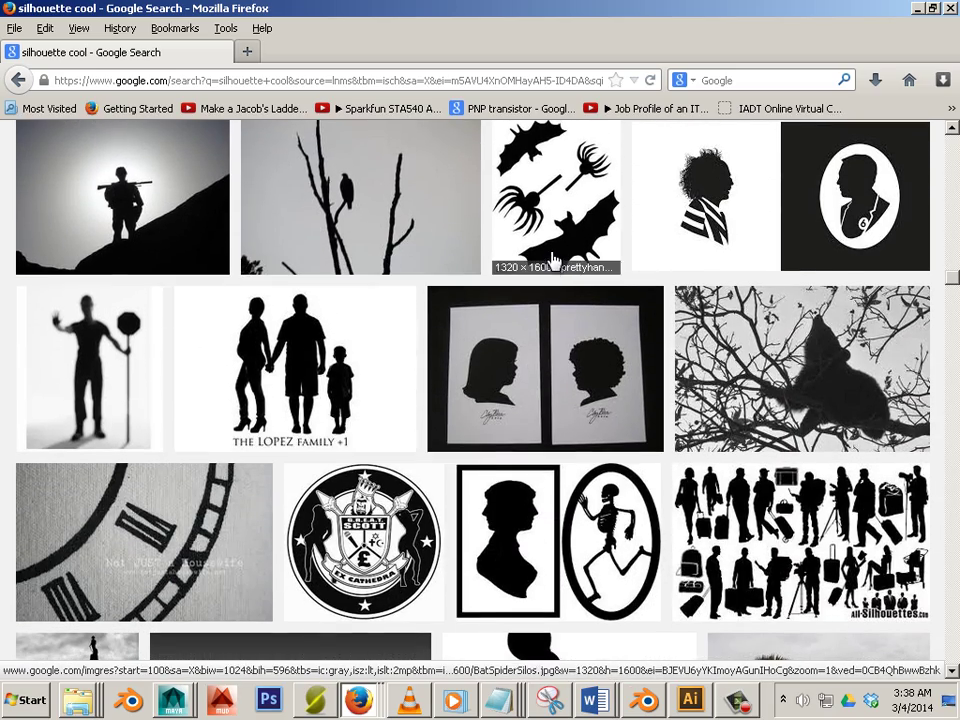
{"action": "scroll", "coordinate": [420, 305], "scroll_direction": "down", "scroll_amount": 11}
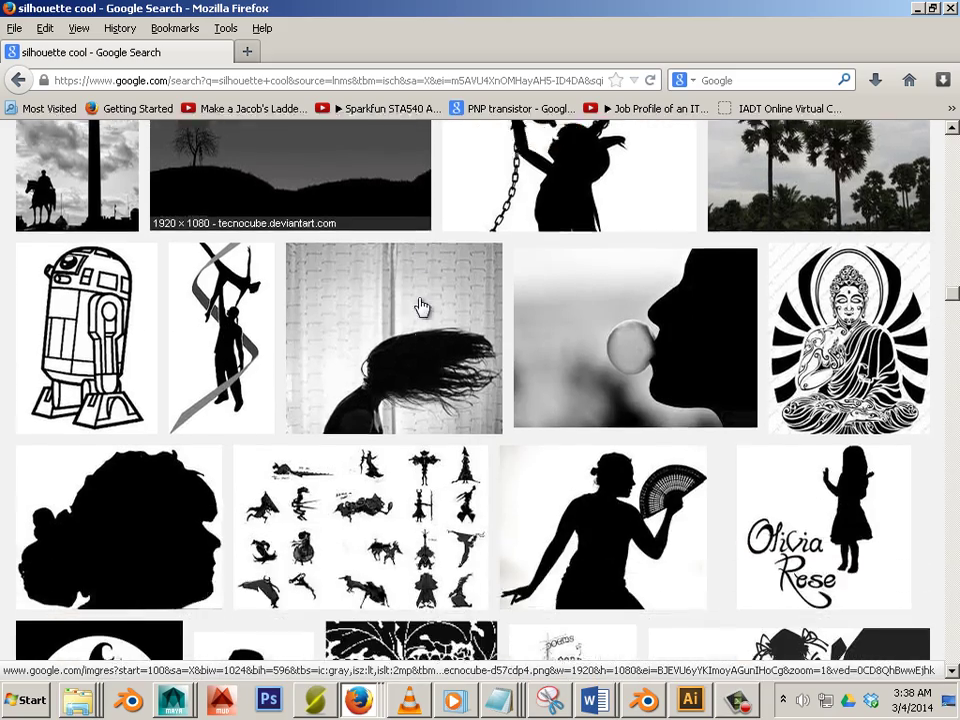
{"action": "scroll", "coordinate": [420, 305], "scroll_direction": "down", "scroll_amount": 14}
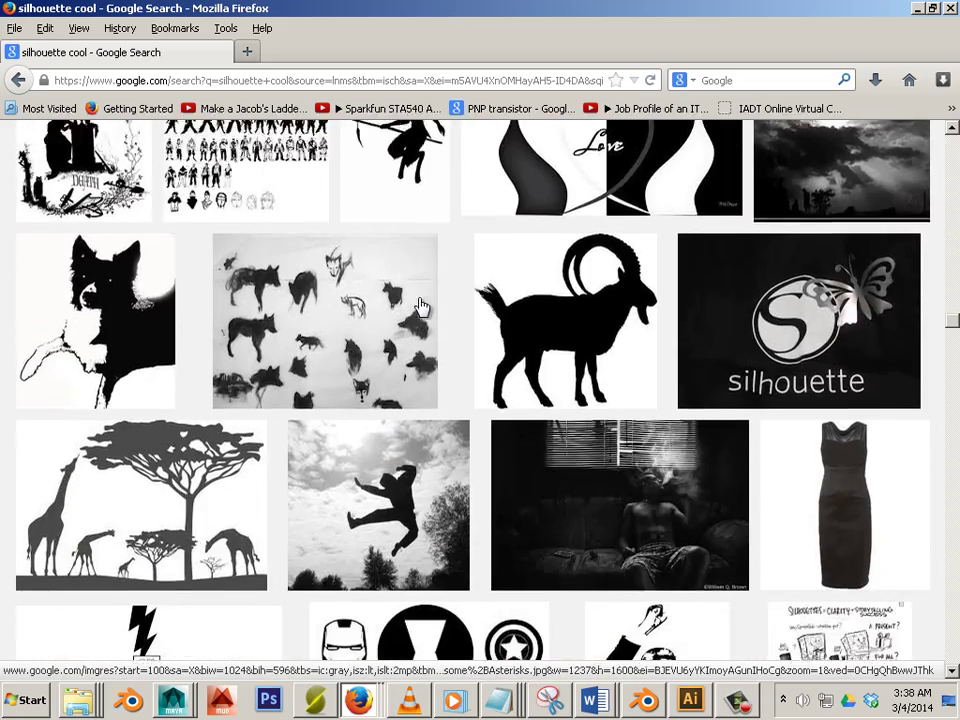
{"action": "scroll", "coordinate": [420, 305], "scroll_direction": "down", "scroll_amount": 14}
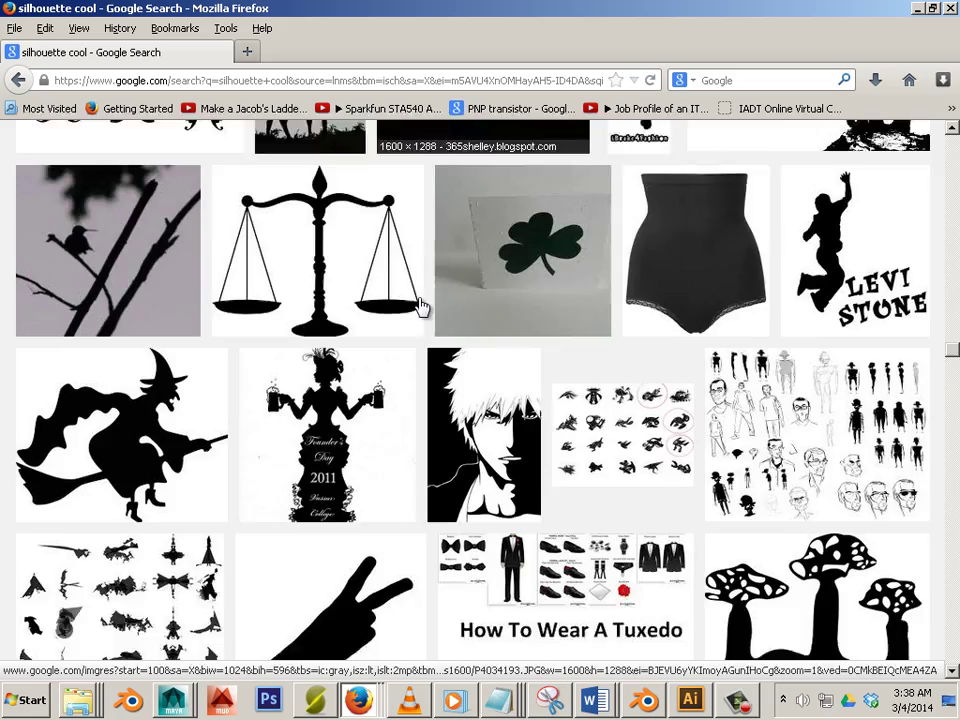
{"action": "scroll", "coordinate": [420, 305], "scroll_direction": "down", "scroll_amount": 10}
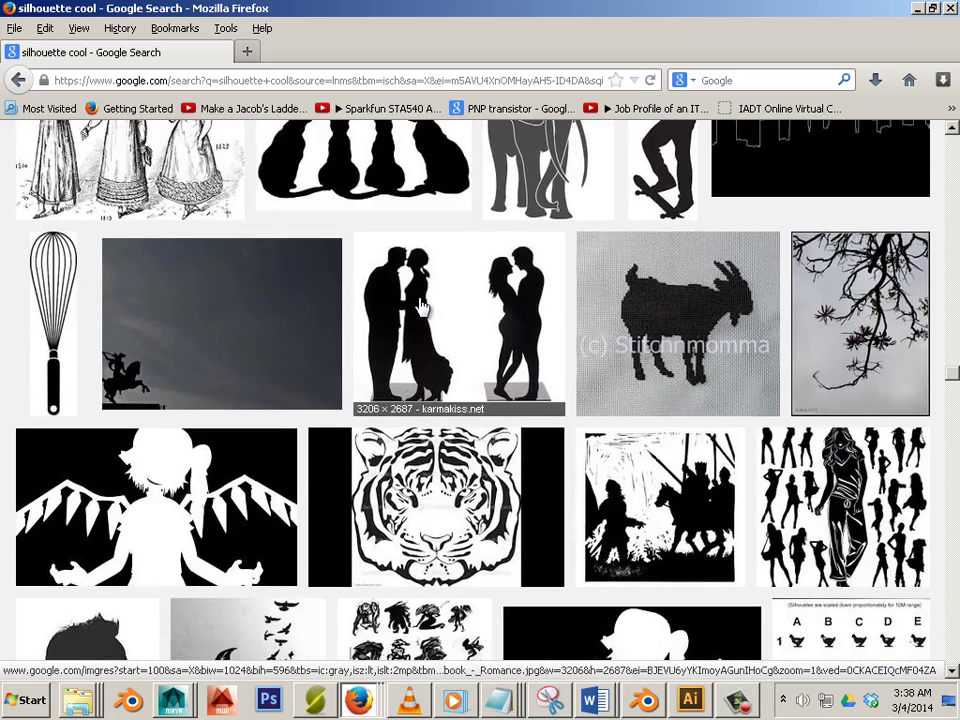
{"action": "scroll", "coordinate": [420, 305], "scroll_direction": "down", "scroll_amount": 8}
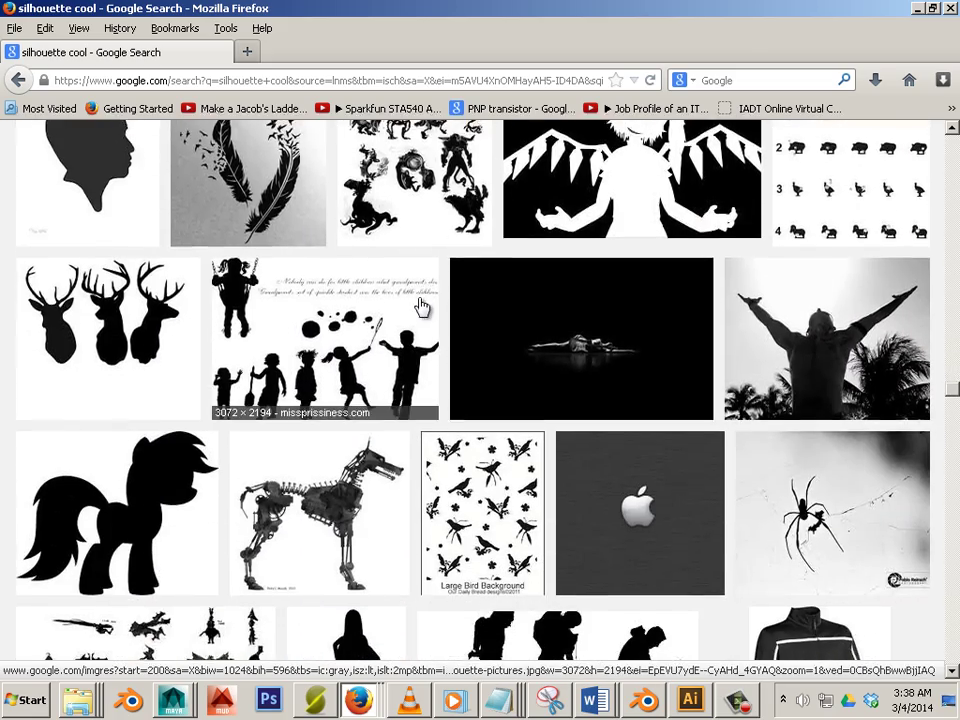
{"action": "scroll", "coordinate": [422, 305], "scroll_direction": "down", "scroll_amount": 2}
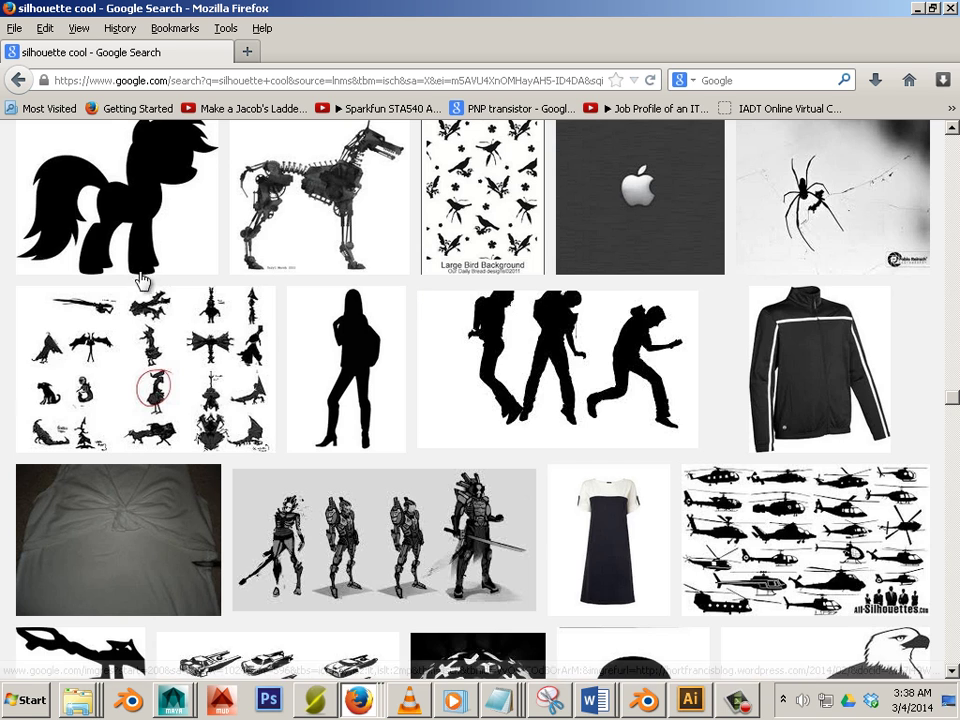
Step: Open the full-size 3000 × 2442 dash_silhouette pony PNG and copy the image
{"action": "left_click", "coordinate": [170, 252]}
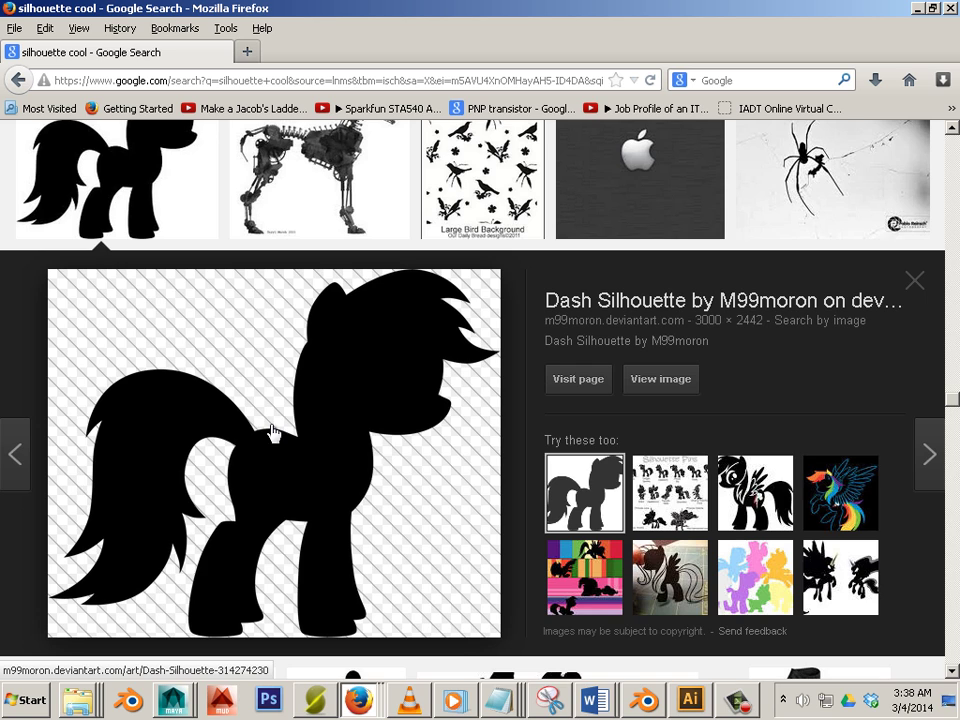
{"action": "left_click", "coordinate": [686, 391]}
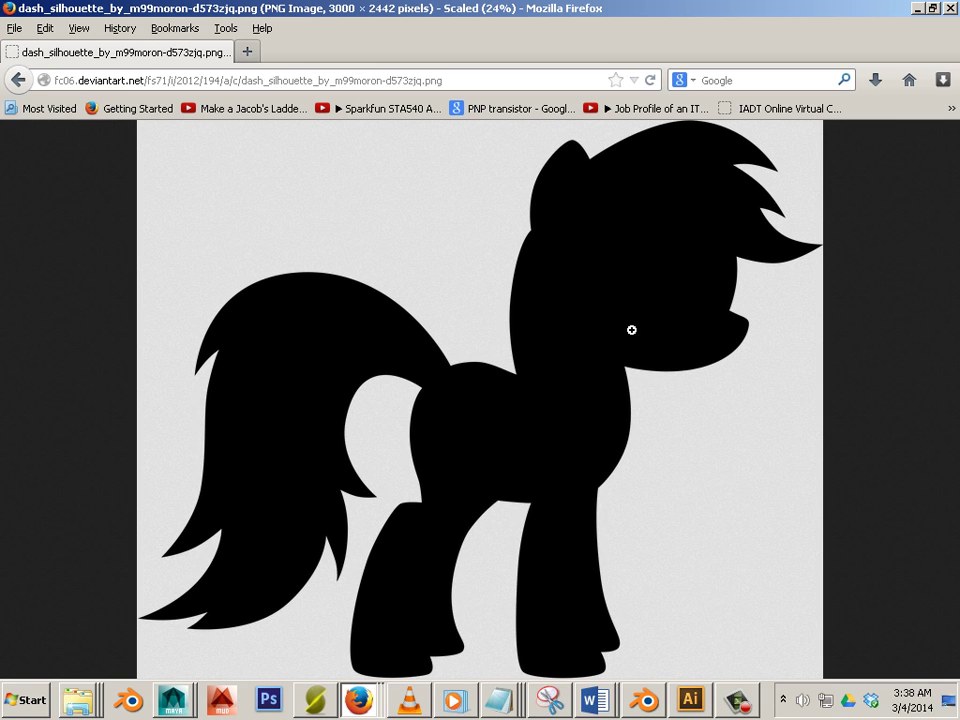
{"action": "right_click", "coordinate": [571, 269]}
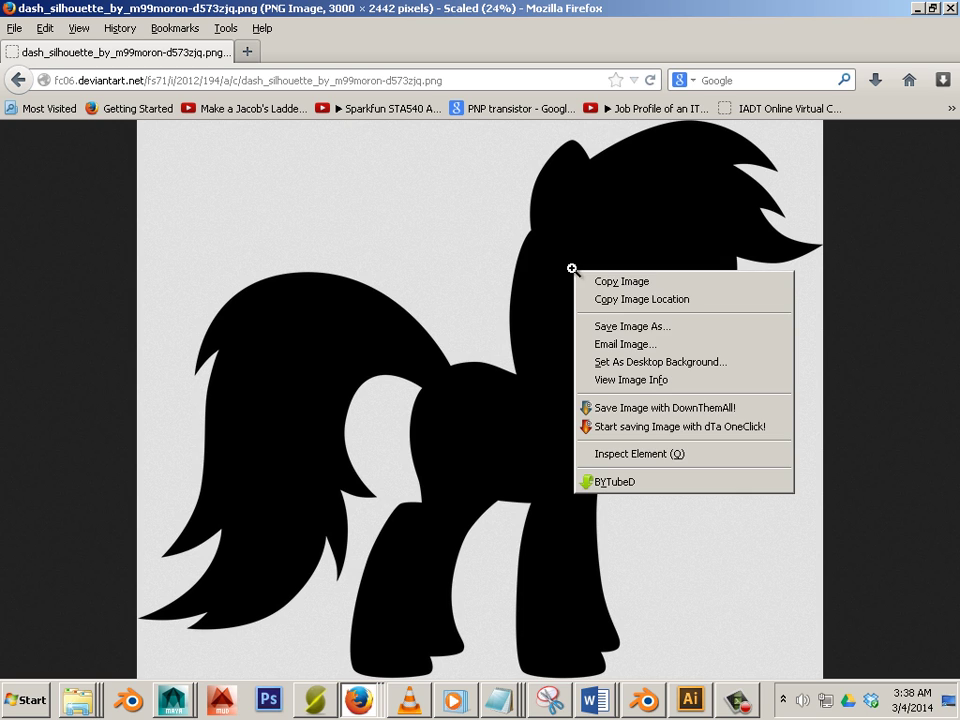
{"action": "left_click", "coordinate": [586, 281]}
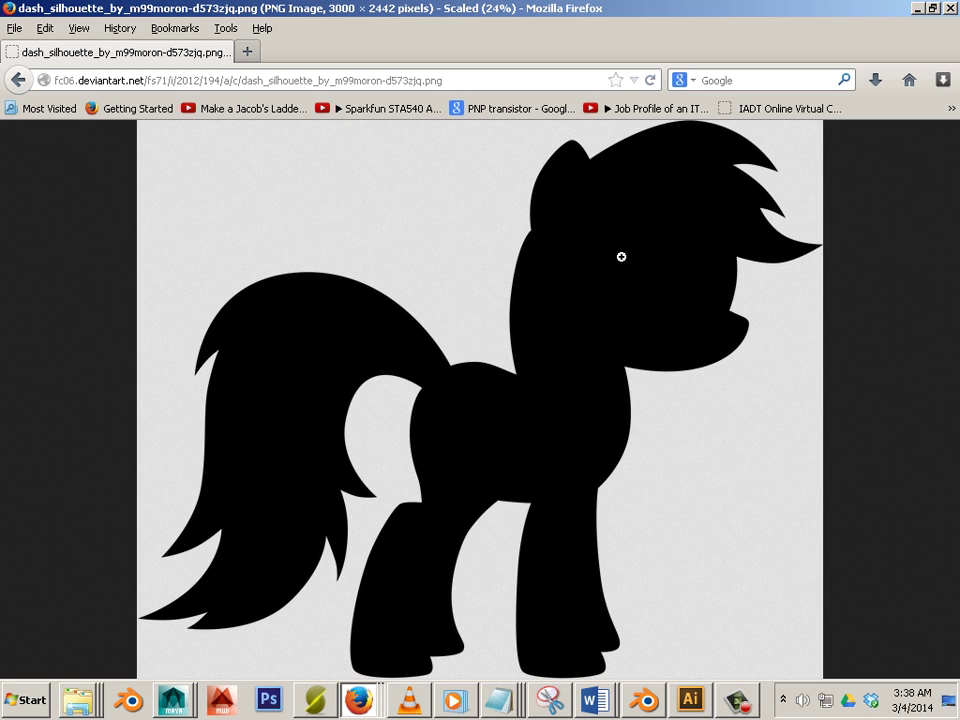
Step: Create a new Letter-size document in Illustrator with default settings
{"action": "left_click", "coordinate": [641, 700]}
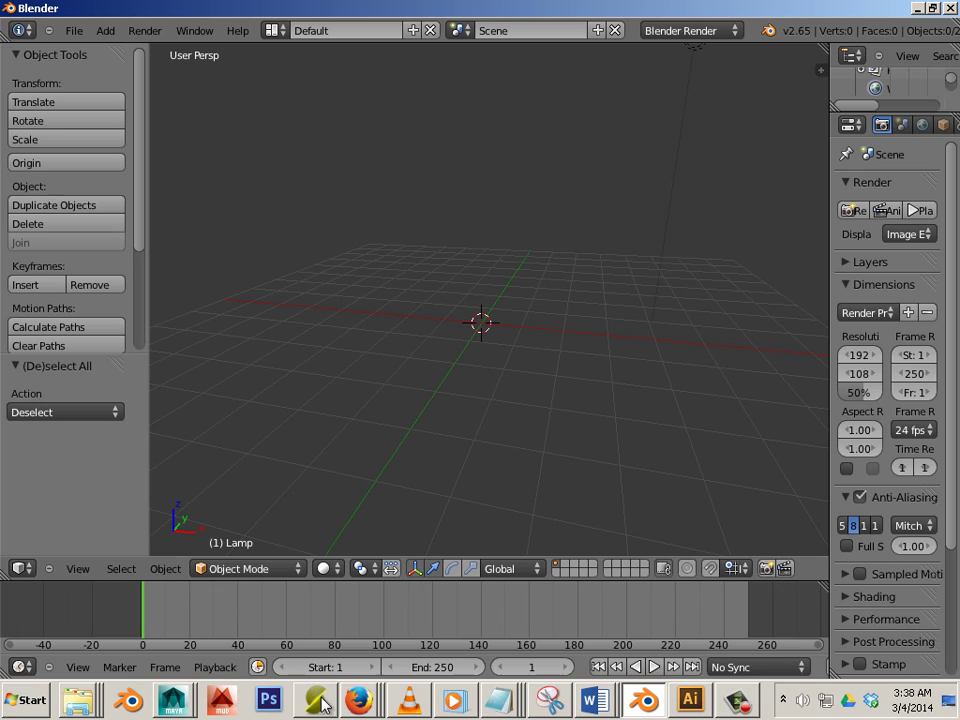
{"action": "left_click", "coordinate": [701, 695]}
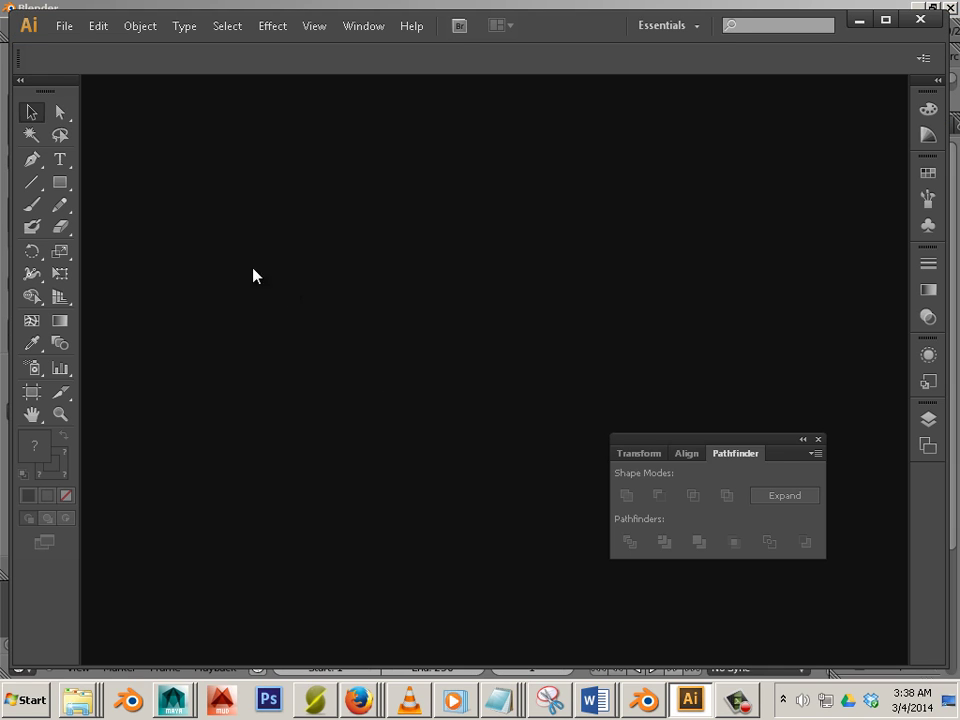
{"action": "left_click", "coordinate": [64, 27]}
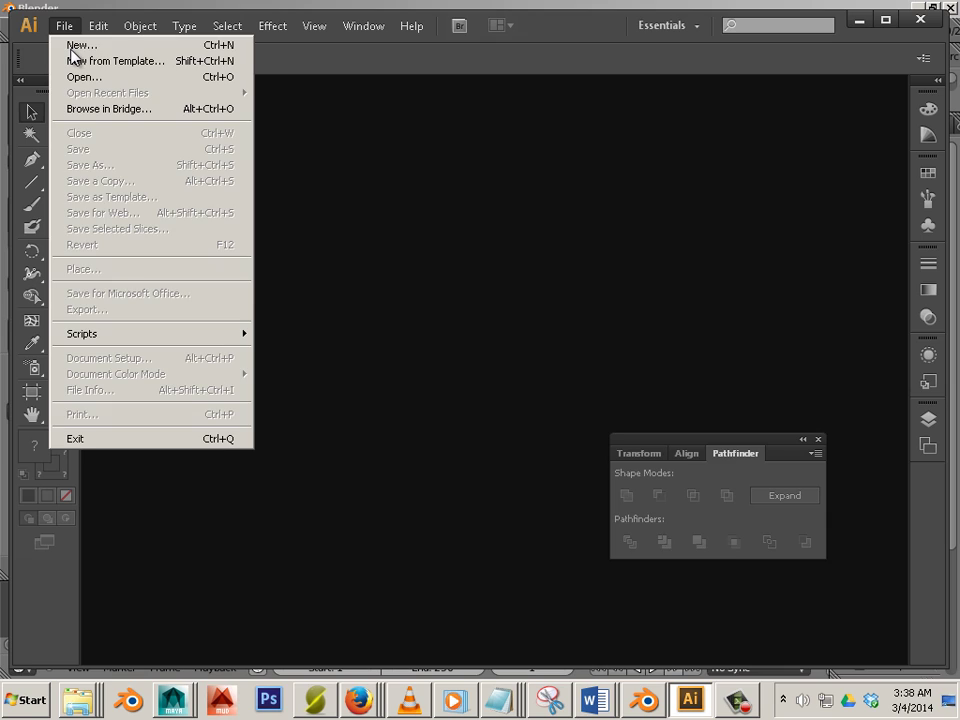
{"action": "left_click", "coordinate": [70, 46]}
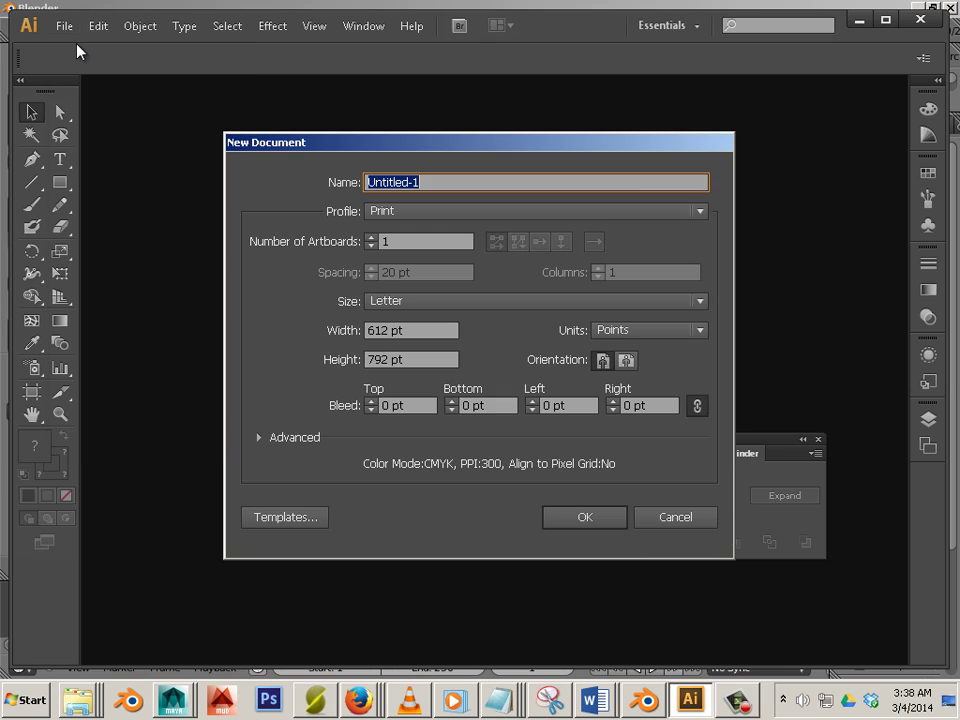
{"action": "left_click", "coordinate": [580, 515]}
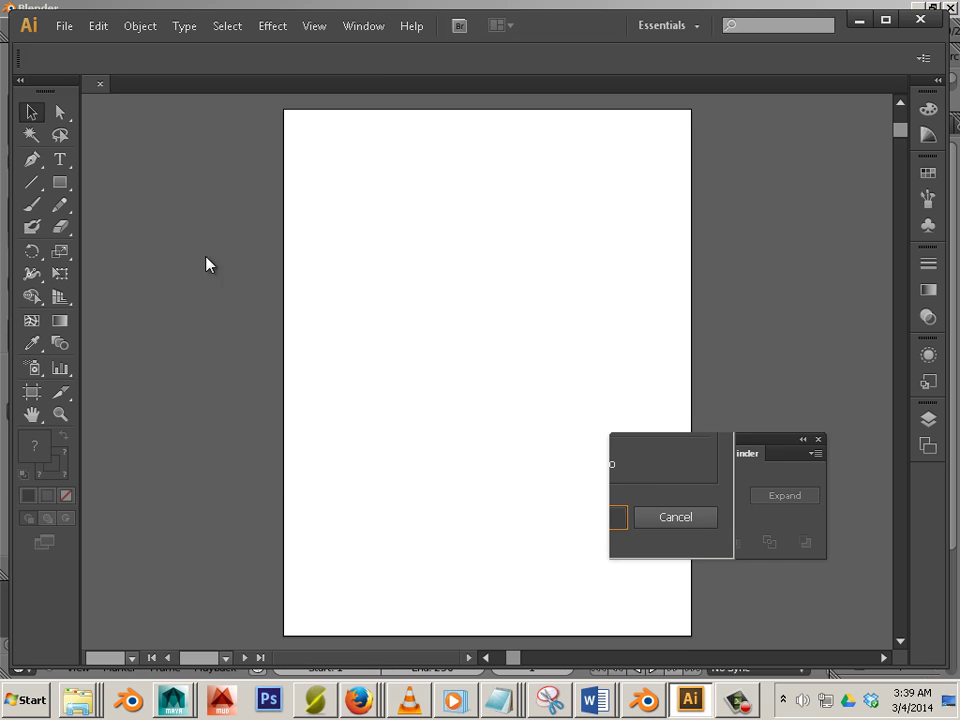
Step: Paste the copied image and scale it down by dragging a corner handle
{"action": "left_click", "coordinate": [96, 26]}
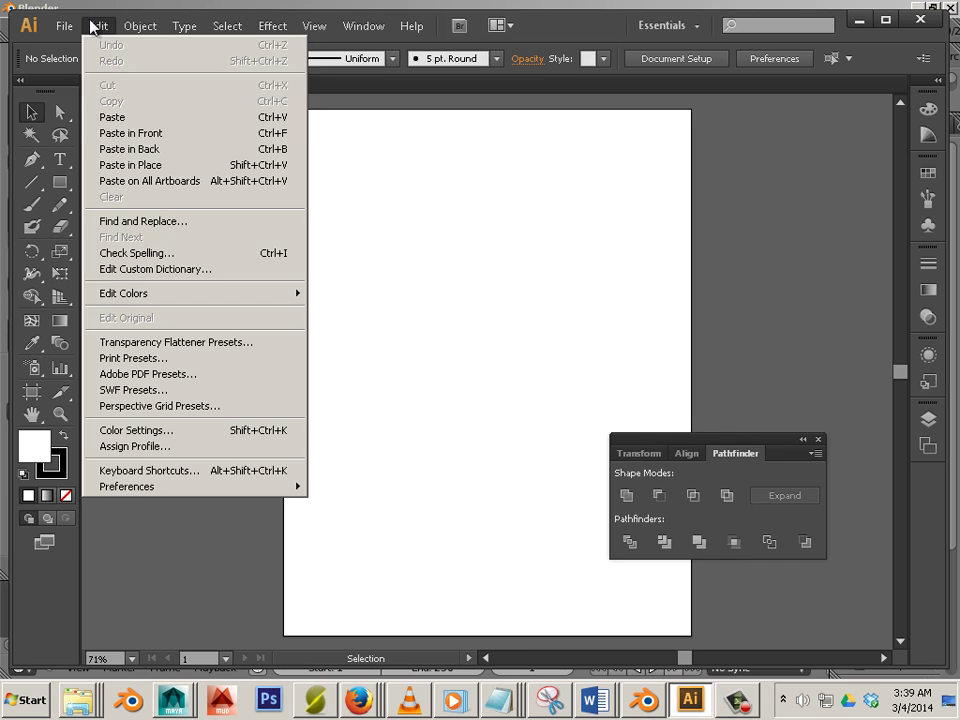
{"action": "left_click", "coordinate": [141, 119]}
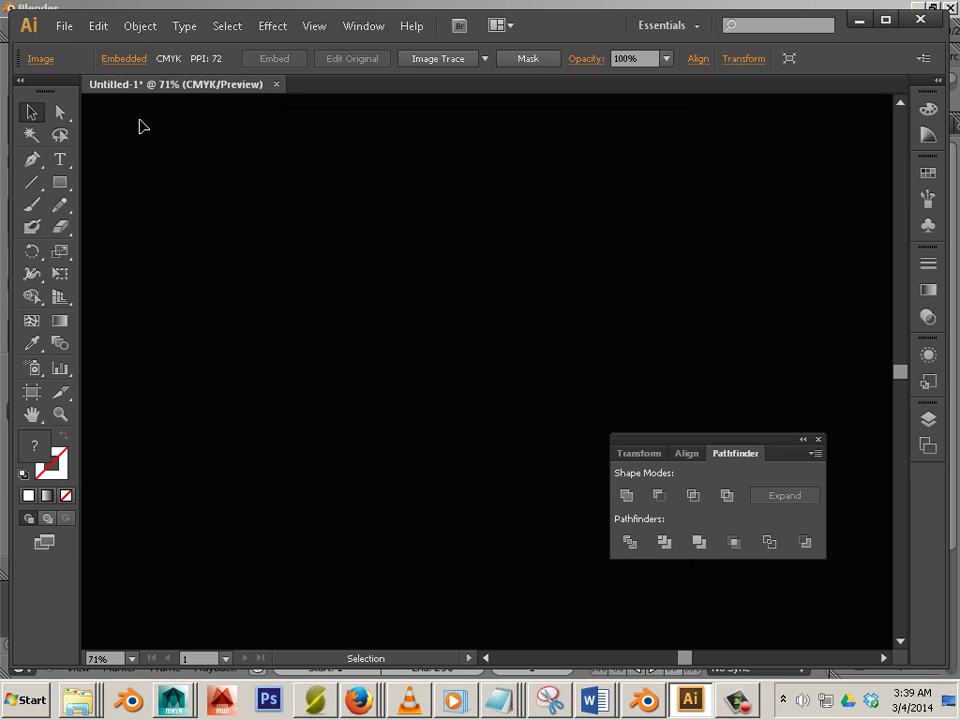
{"action": "scroll", "coordinate": [440, 326], "scroll_direction": "down", "scroll_amount": 10, "text": "alt"}
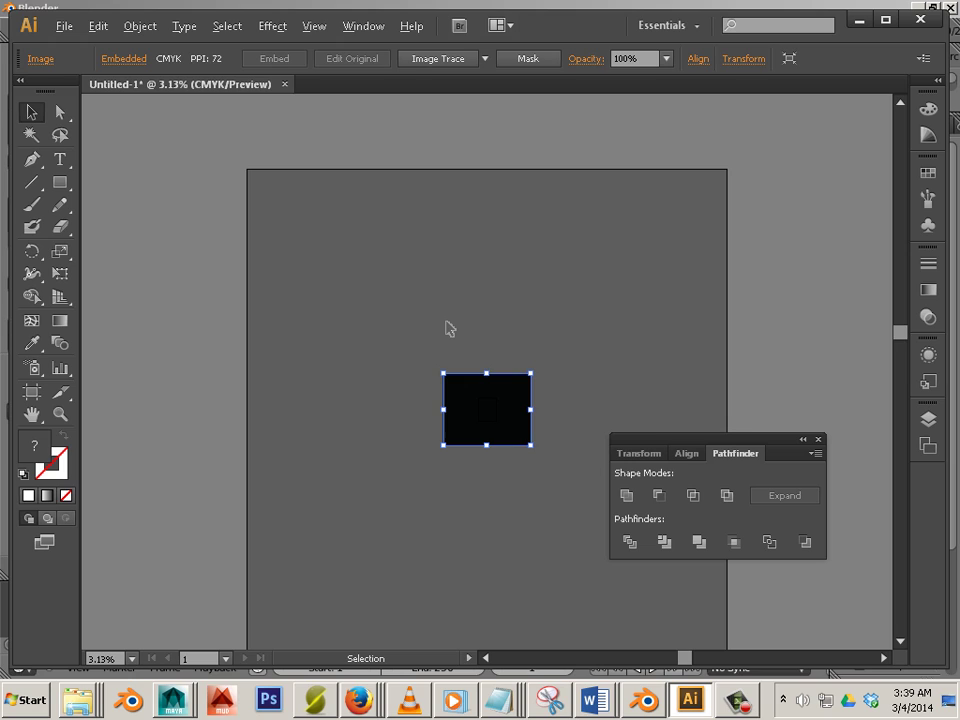
{"action": "scroll", "coordinate": [449, 329], "scroll_direction": "down", "scroll_amount": 1}
{"action": "scroll", "coordinate": [449, 329], "scroll_direction": "up", "scroll_amount": 2, "text": "alt"}
{"action": "scroll", "coordinate": [449, 329], "scroll_direction": "down", "scroll_amount": 2, "text": "alt"}
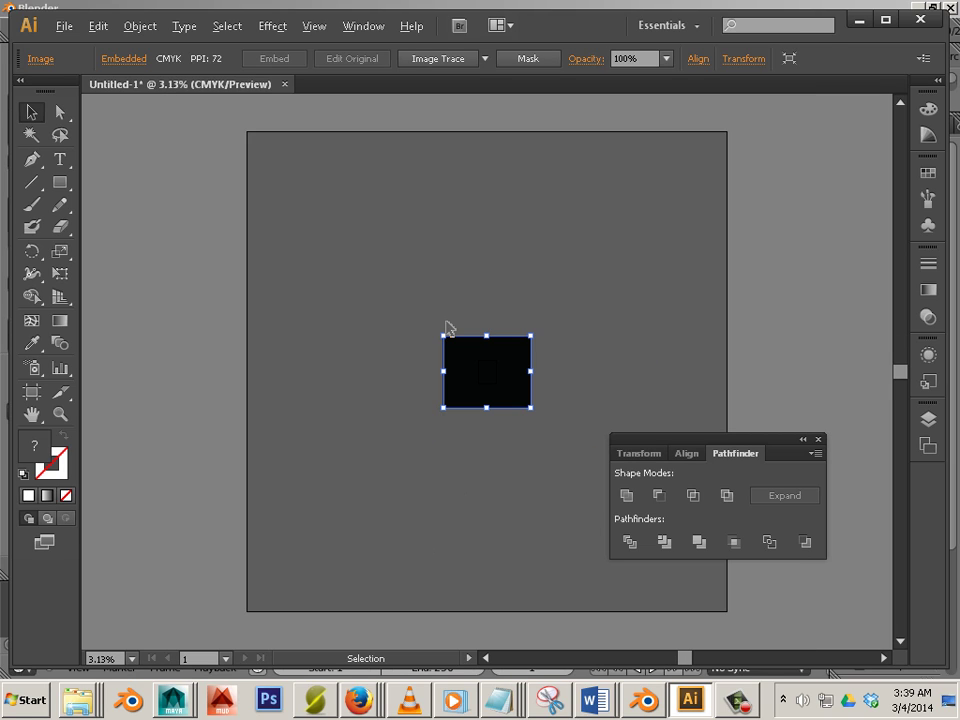
{"action": "scroll", "coordinate": [449, 329], "scroll_direction": "up", "scroll_amount": 1, "text": "alt"}
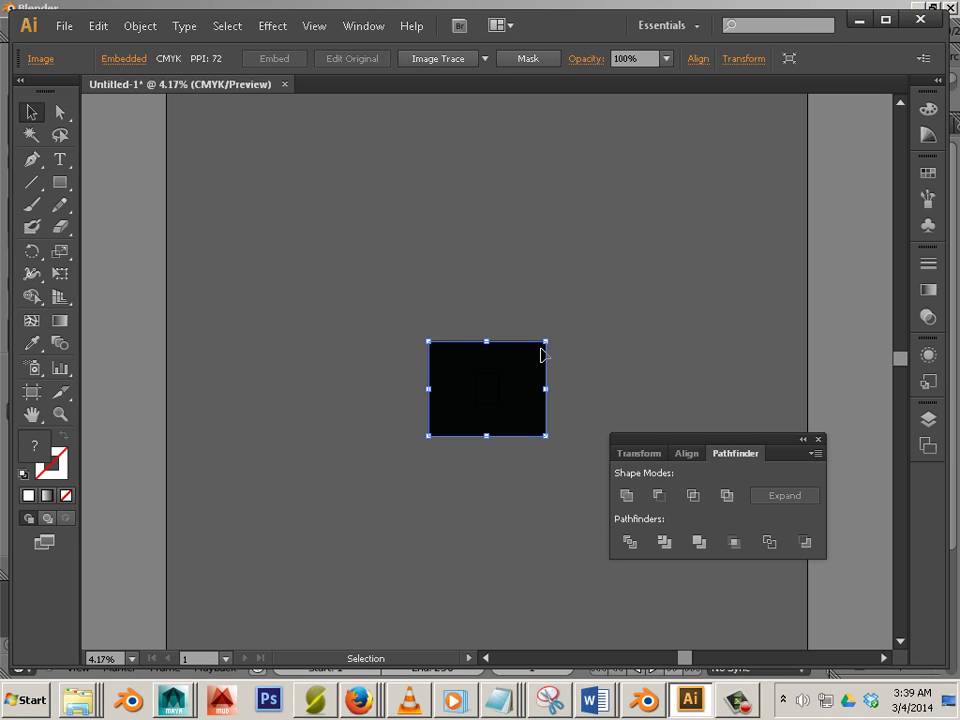
{"action": "left_click_drag", "start_coordinate": [545, 342], "coordinate": [490, 398]}
{"action": "scroll", "coordinate": [491, 398], "scroll_direction": "up", "scroll_amount": 8, "text": "alt"}
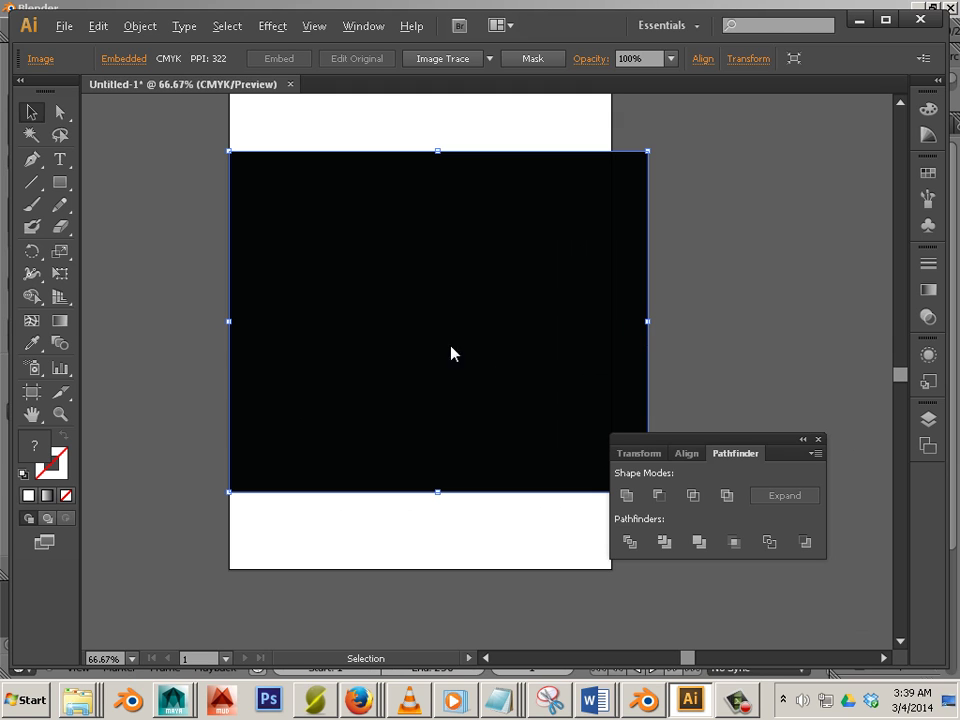
{"action": "key", "text": "alt+Tab"}
{"action": "key", "text": "alt+Tab"}
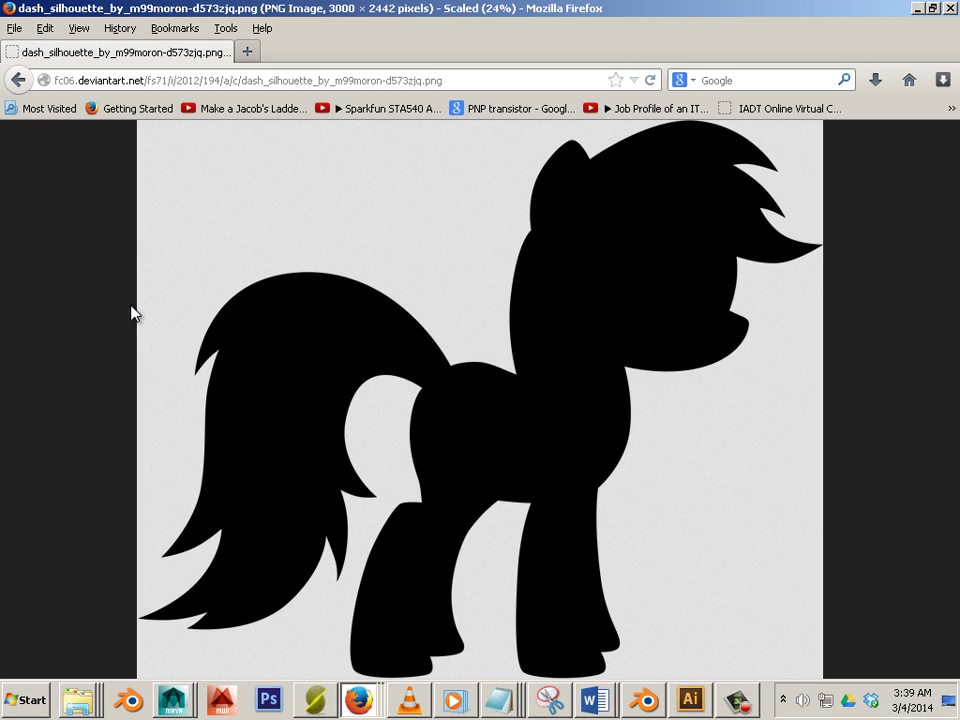
Step: Save dash_silhouette_by_m99moron-d573zjq.png to the Desktop under its original name
{"action": "right_click", "coordinate": [325, 363]}
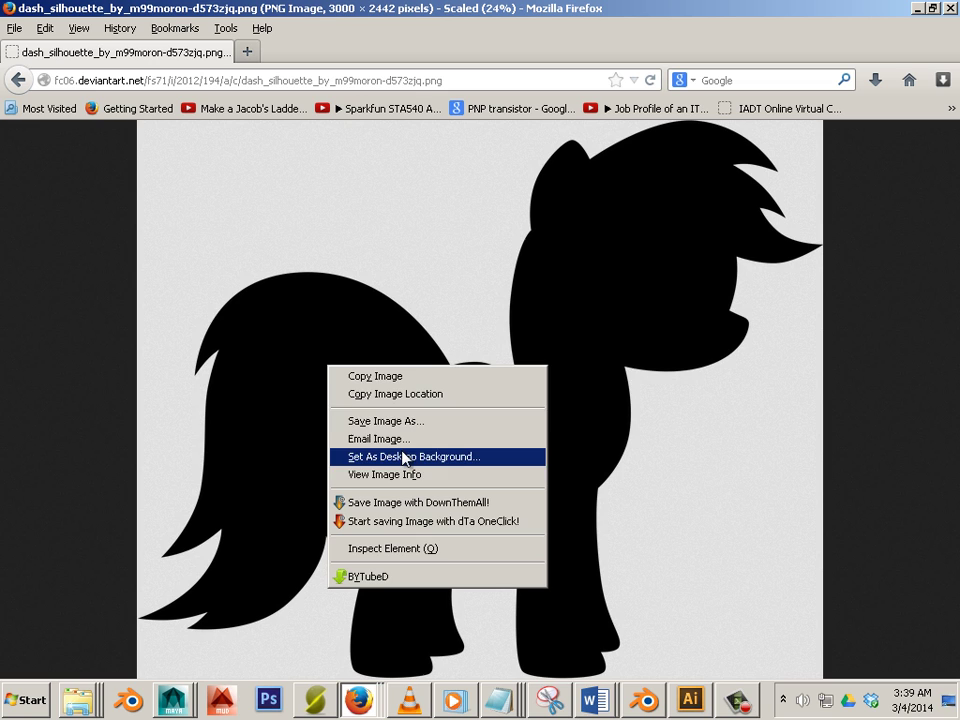
{"action": "left_click", "coordinate": [447, 422]}
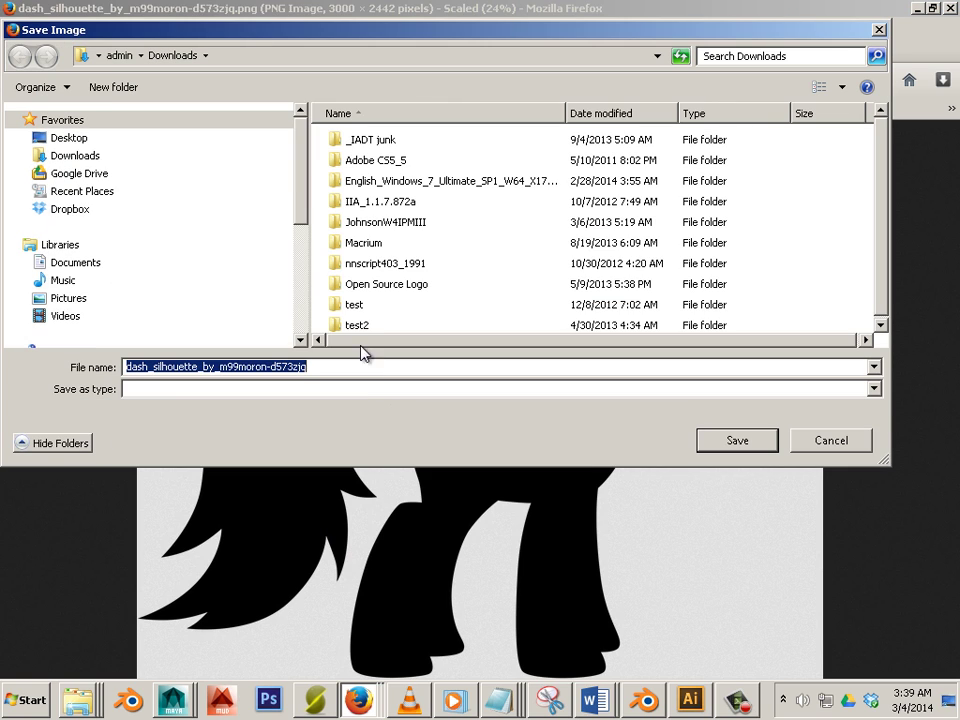
{"action": "left_click", "coordinate": [70, 137]}
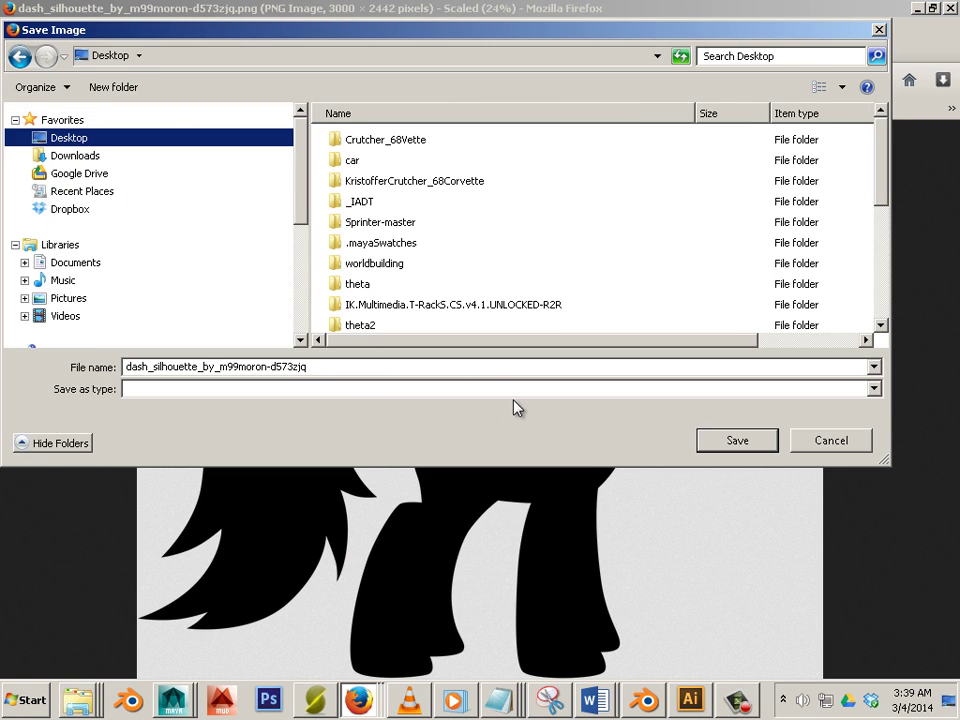
{"action": "left_click", "coordinate": [744, 444]}
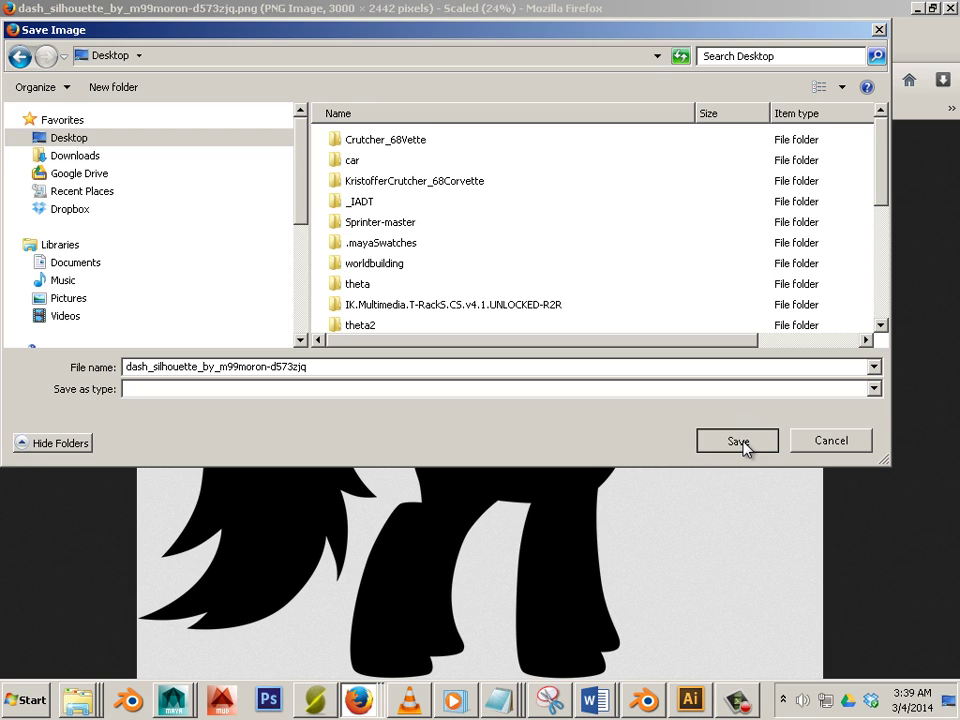
{"action": "left_click", "coordinate": [744, 444]}
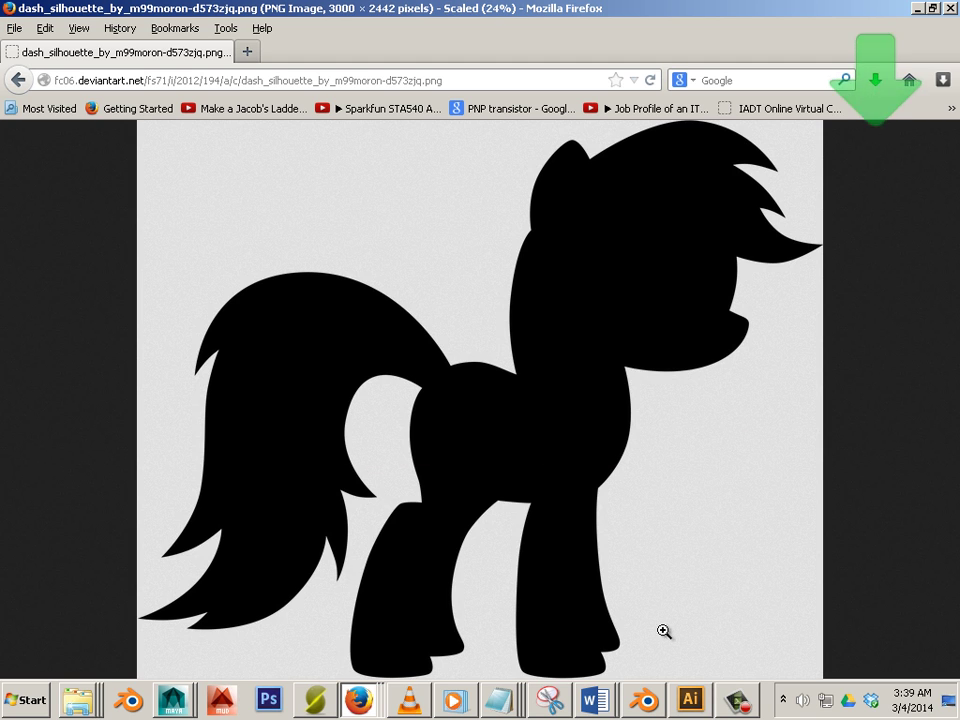
Step: Delete the pasted black image and pick the Desktop's dash_silhouette PNG to place
{"action": "key", "text": "alt+Tab"}
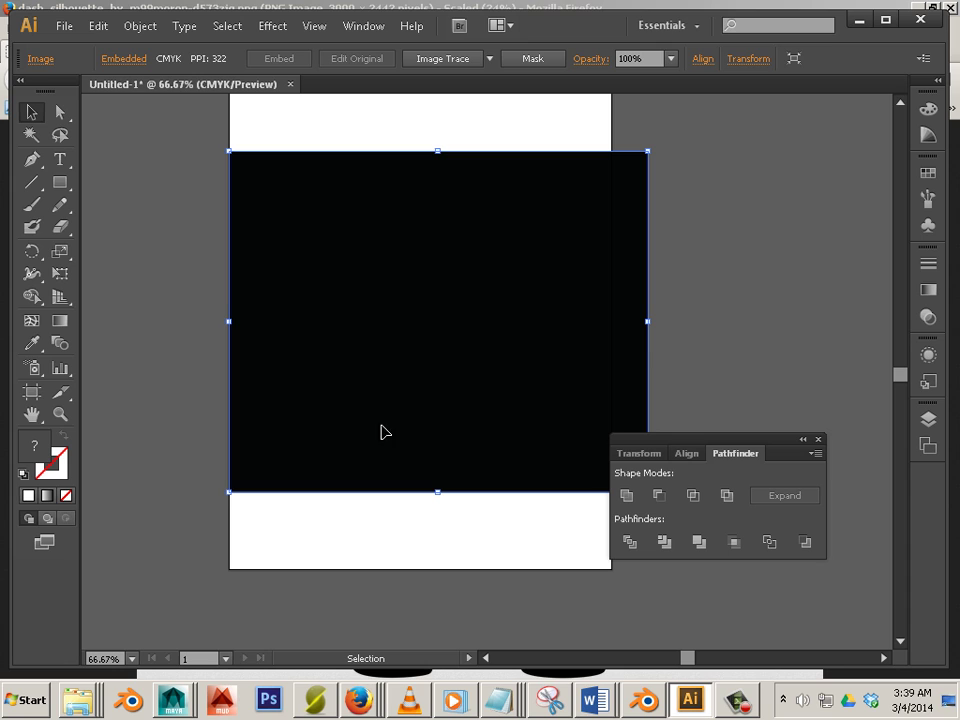
{"action": "key", "text": "Delete"}
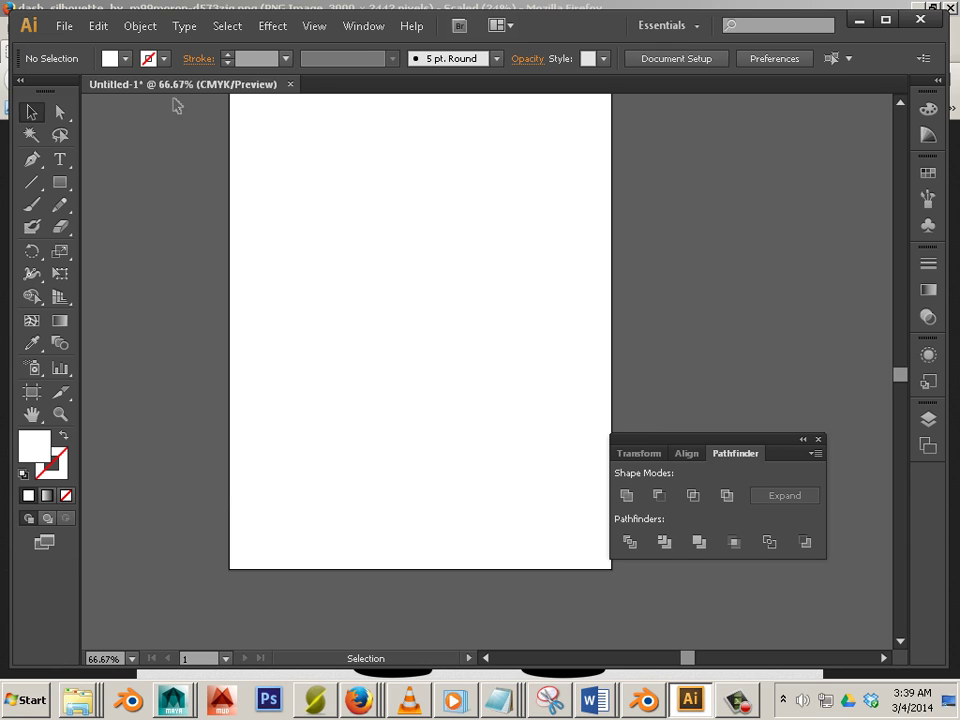
{"action": "left_click", "coordinate": [64, 26]}
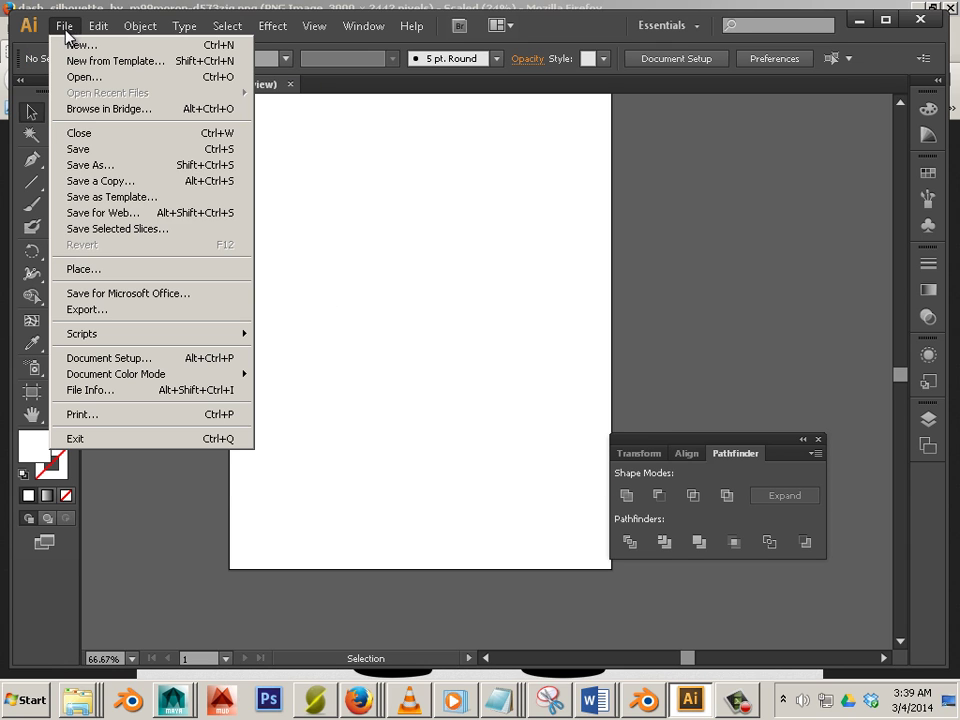
{"action": "left_click", "coordinate": [107, 270]}
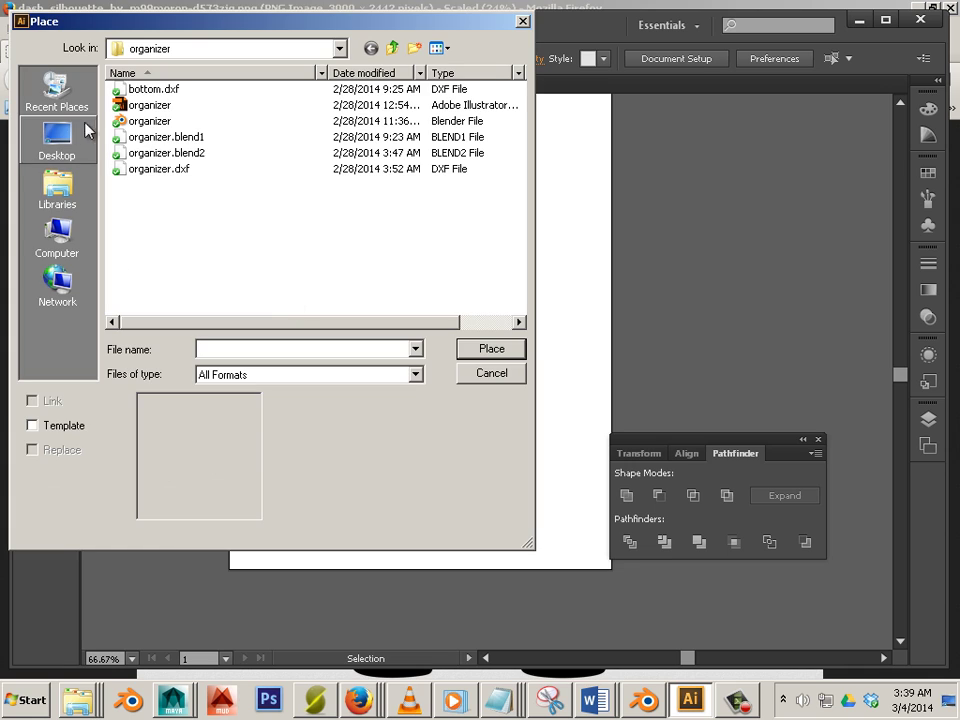
{"action": "left_click", "coordinate": [58, 140]}
{"action": "left_click", "coordinate": [285, 165]}
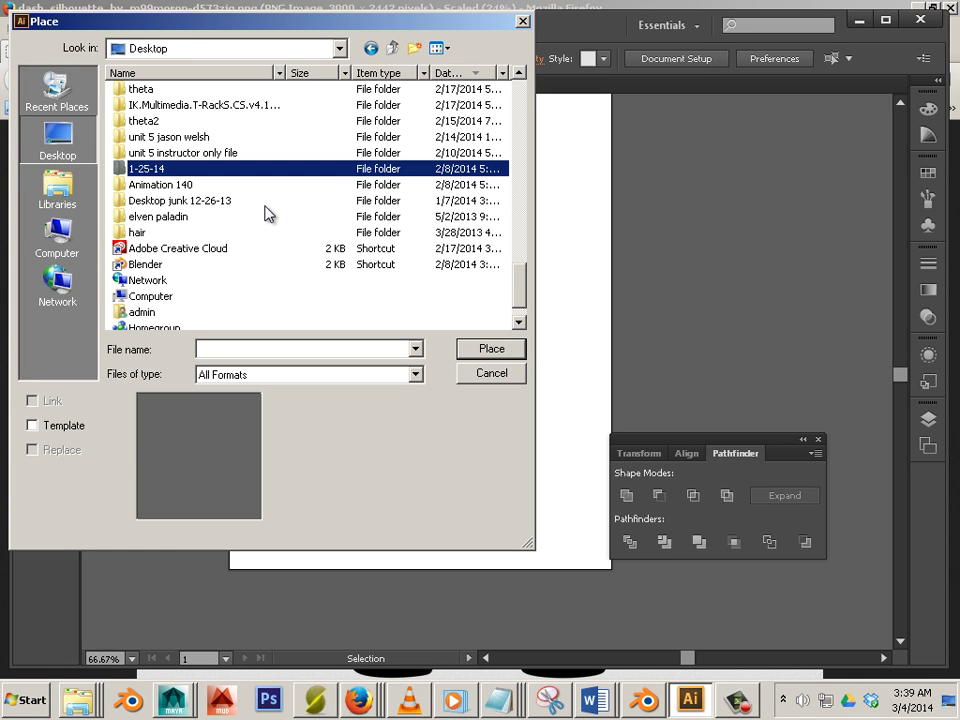
{"action": "scroll", "coordinate": [266, 215], "scroll_direction": "down", "scroll_amount": 1}
{"action": "scroll", "coordinate": [175, 228], "scroll_direction": "up", "scroll_amount": 10}
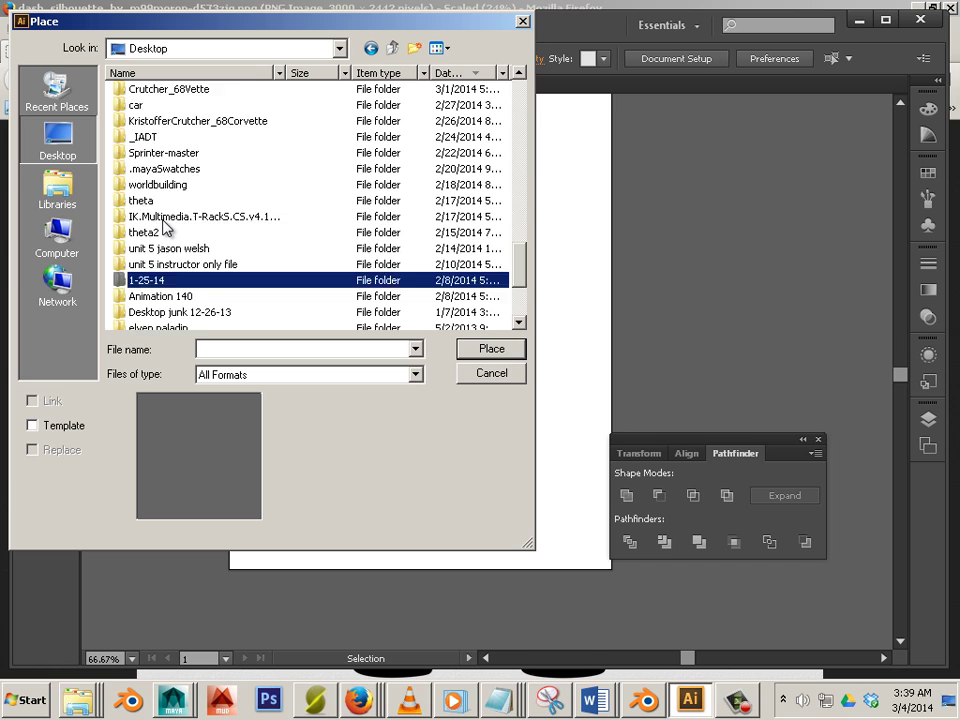
{"action": "scroll", "coordinate": [167, 228], "scroll_direction": "up", "scroll_amount": 10}
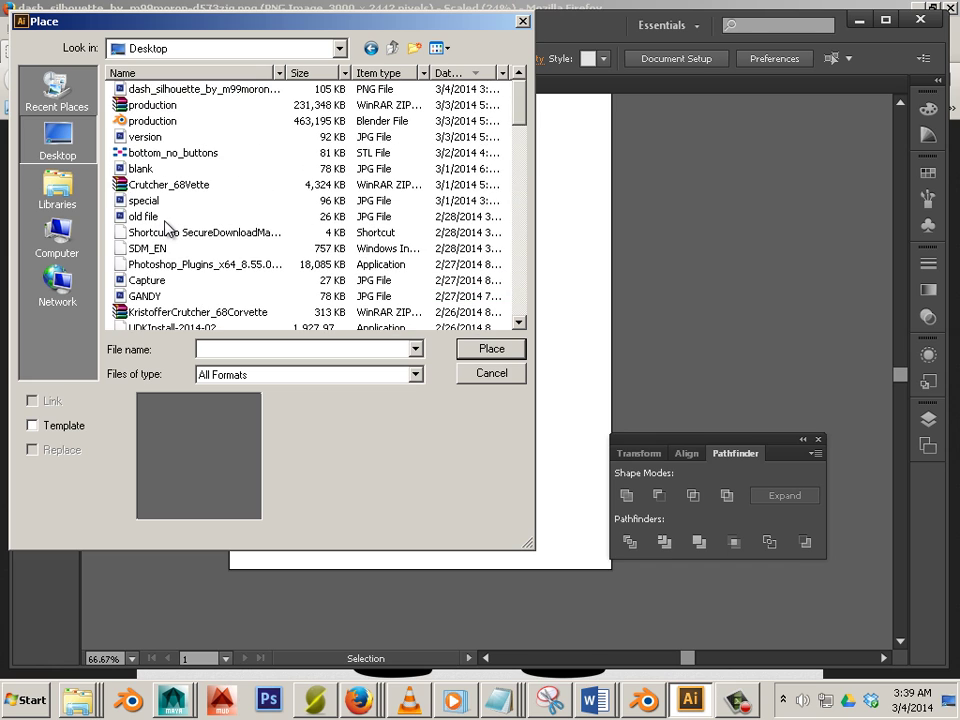
{"action": "left_click", "coordinate": [181, 90]}
Step: Place the pony PNG, shrink it, and move it onto the artboard
{"action": "double_click", "coordinate": [204, 92]}
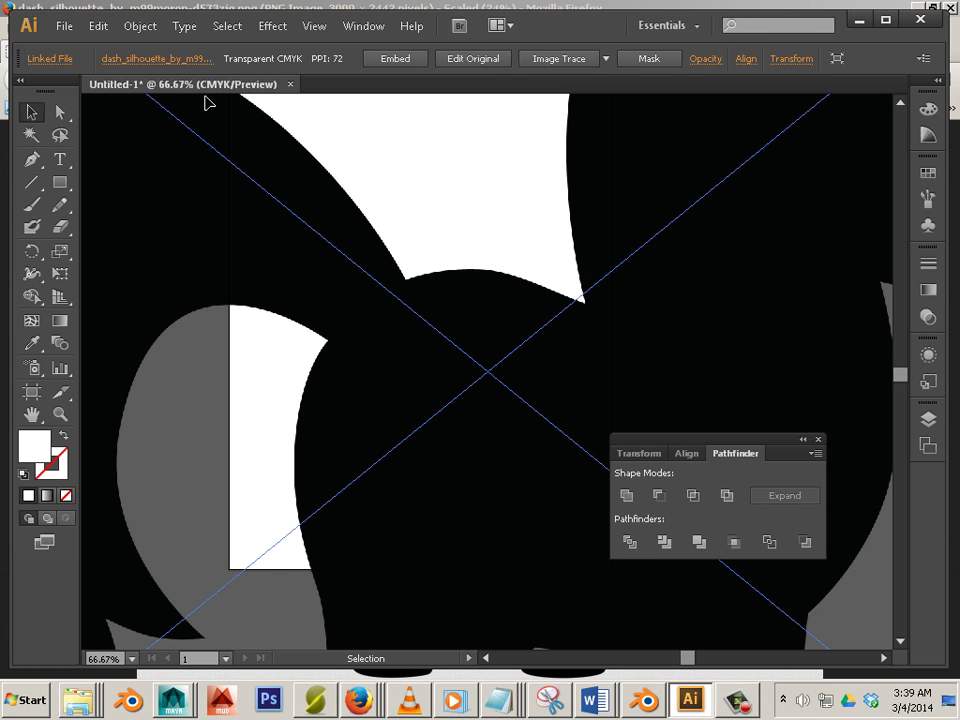
{"action": "scroll", "coordinate": [480, 354], "scroll_direction": "down", "scroll_amount": 5, "text": "alt"}
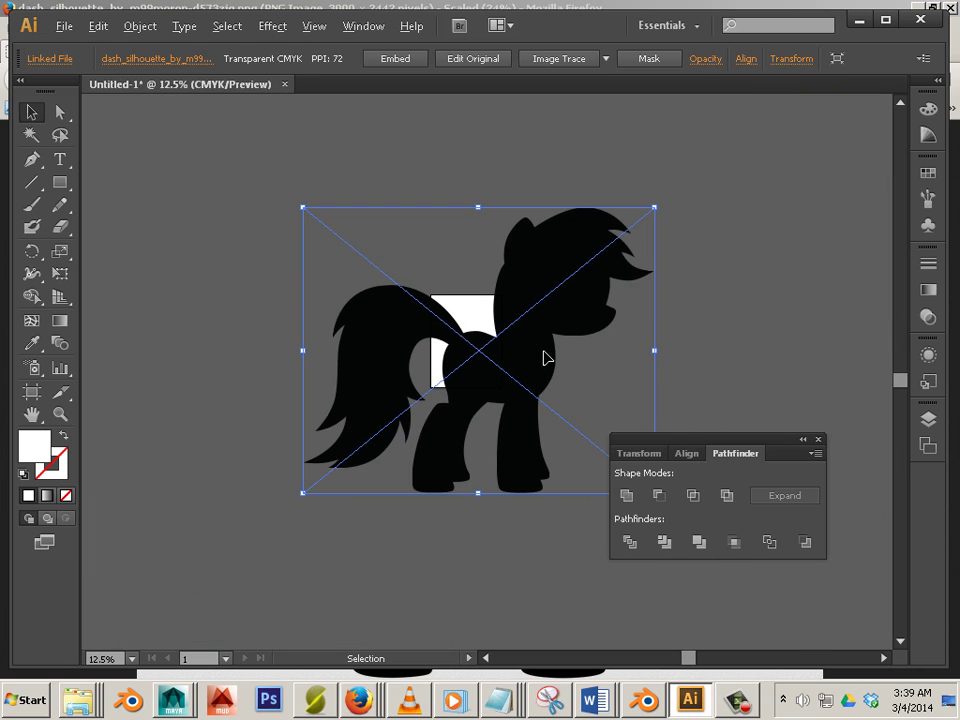
{"action": "left_click_drag", "start_coordinate": [528, 344], "coordinate": [512, 316]}
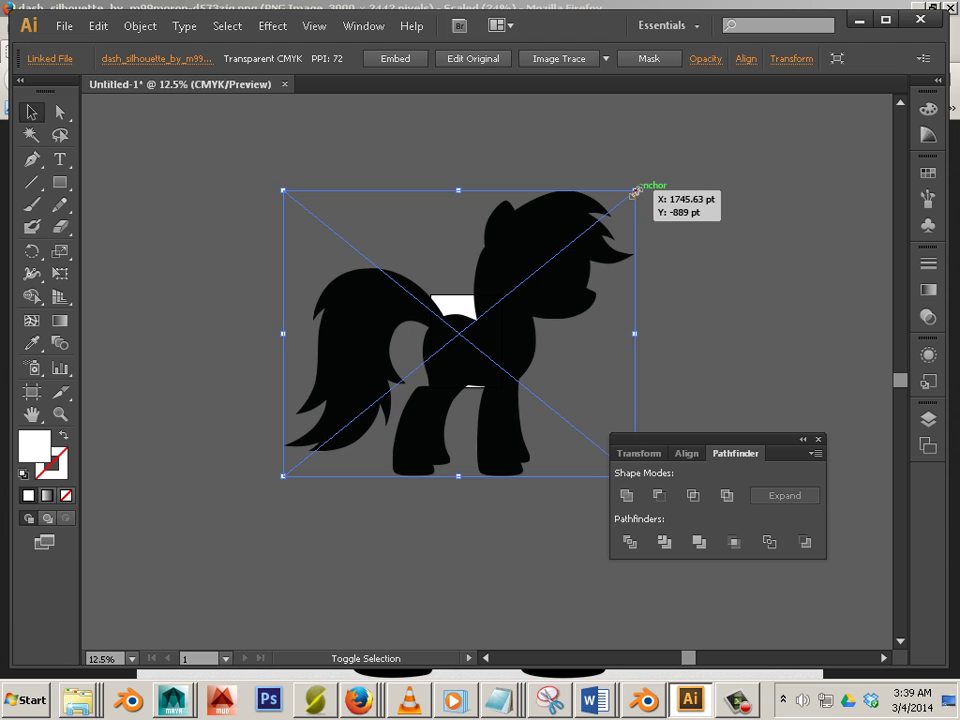
{"action": "left_click_drag", "start_coordinate": [634, 190], "coordinate": [405, 417]}
{"action": "left_click_drag", "start_coordinate": [326, 461], "coordinate": [476, 356]}
Step: Shrink the pony further, centre it on the artboard, and widen it slightly
{"action": "scroll", "coordinate": [527, 369], "scroll_direction": "up", "scroll_amount": 1}
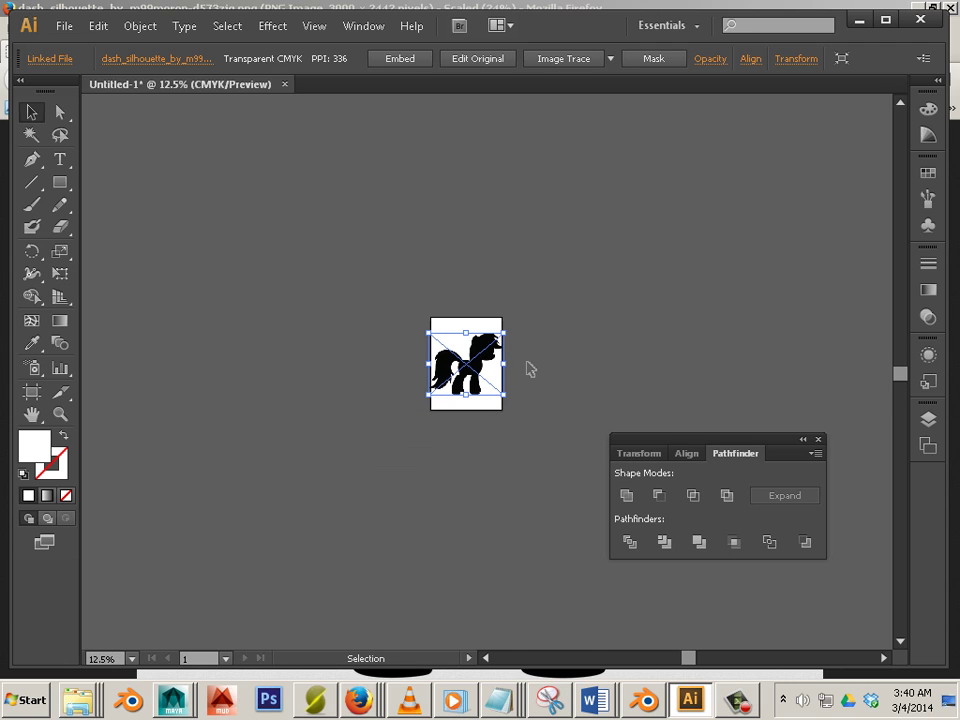
{"action": "scroll", "coordinate": [524, 371], "scroll_direction": "up", "scroll_amount": 3, "text": "alt"}
{"action": "scroll", "coordinate": [510, 372], "scroll_direction": "up", "scroll_amount": 2, "text": "alt"}
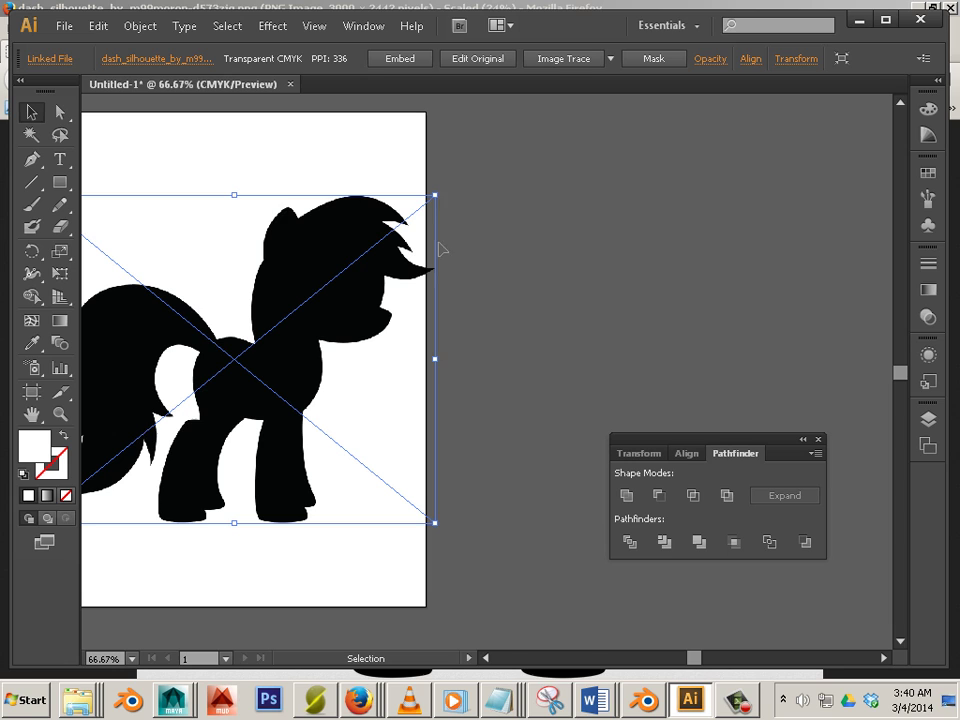
{"action": "left_click_drag", "start_coordinate": [435, 197], "coordinate": [367, 237]}
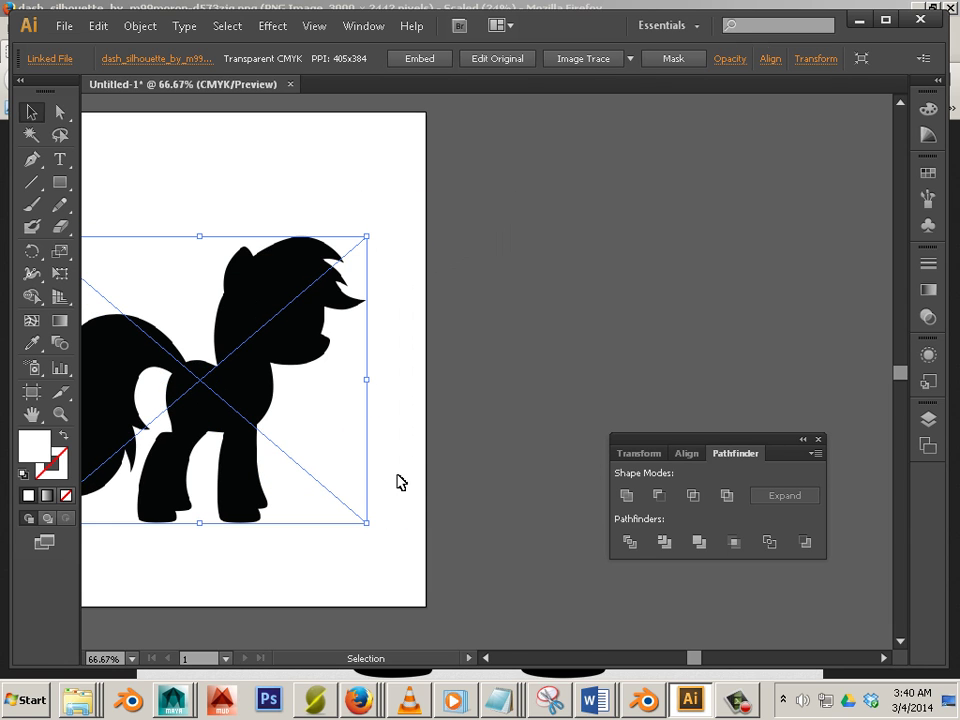
{"action": "left_click_drag", "start_coordinate": [429, 437], "coordinate": [610, 368]}
{"action": "left_click_drag", "start_coordinate": [408, 342], "coordinate": [452, 337]}
{"action": "left_click", "coordinate": [606, 315]}
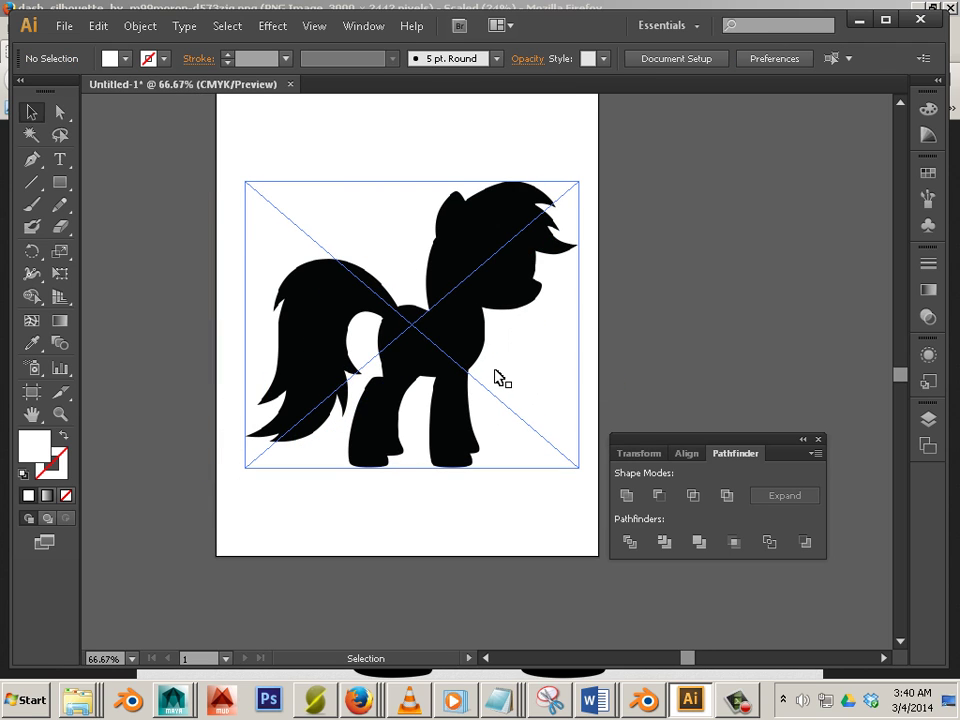
{"action": "left_click", "coordinate": [406, 242]}
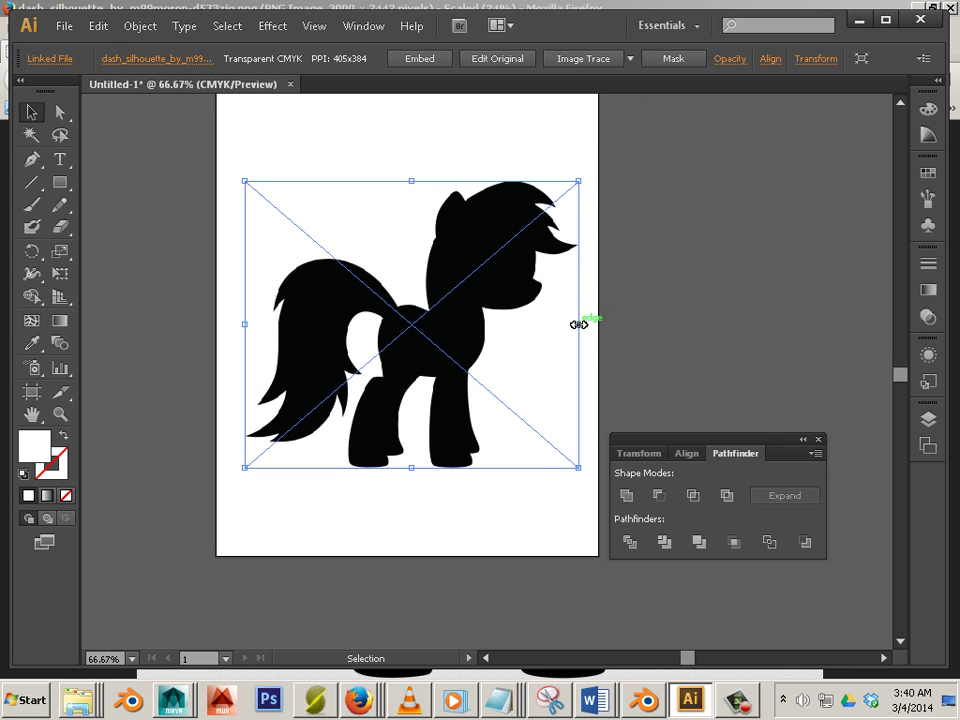
{"action": "left_click_drag", "start_coordinate": [579, 323], "coordinate": [586, 323]}
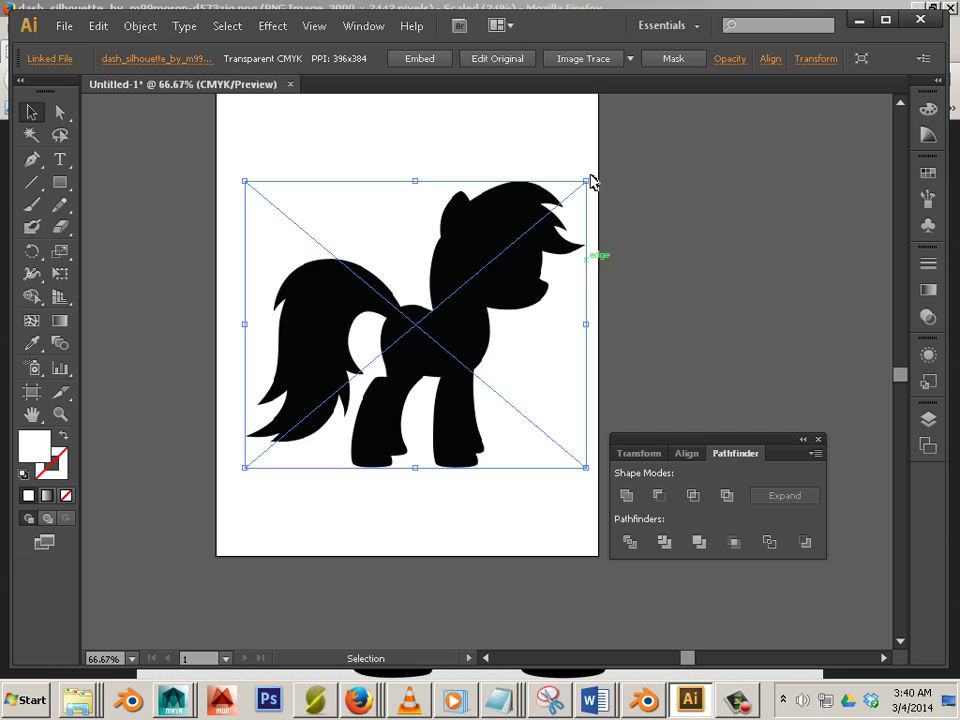
Step: Image Trace the pony despite the large-image warning, then Expand it into black vector paths
{"action": "left_click", "coordinate": [595, 63]}
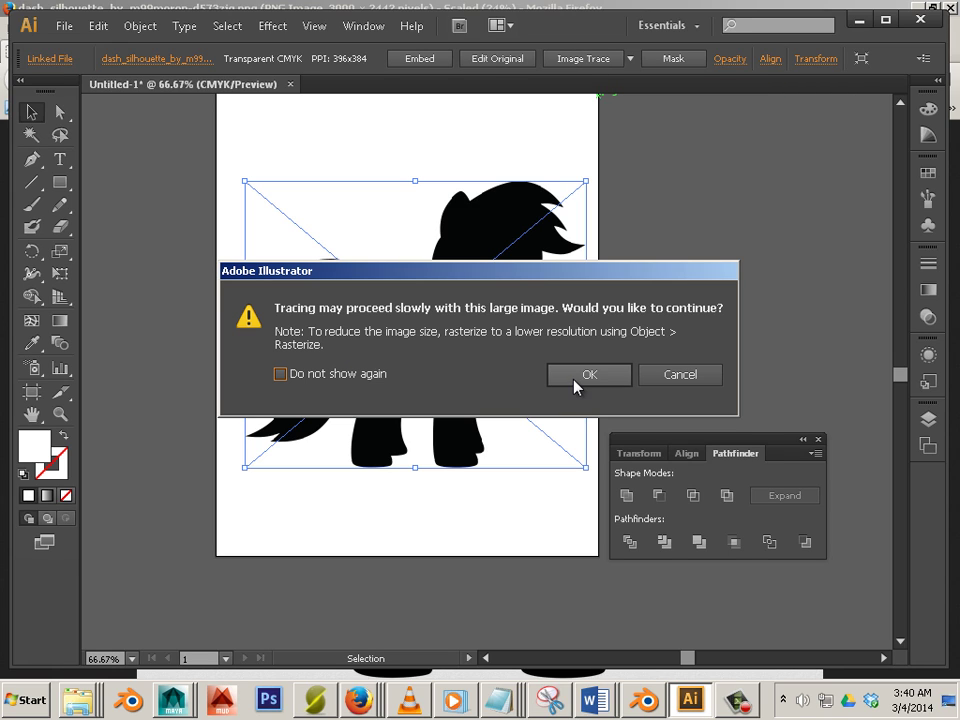
{"action": "left_click", "coordinate": [576, 376]}
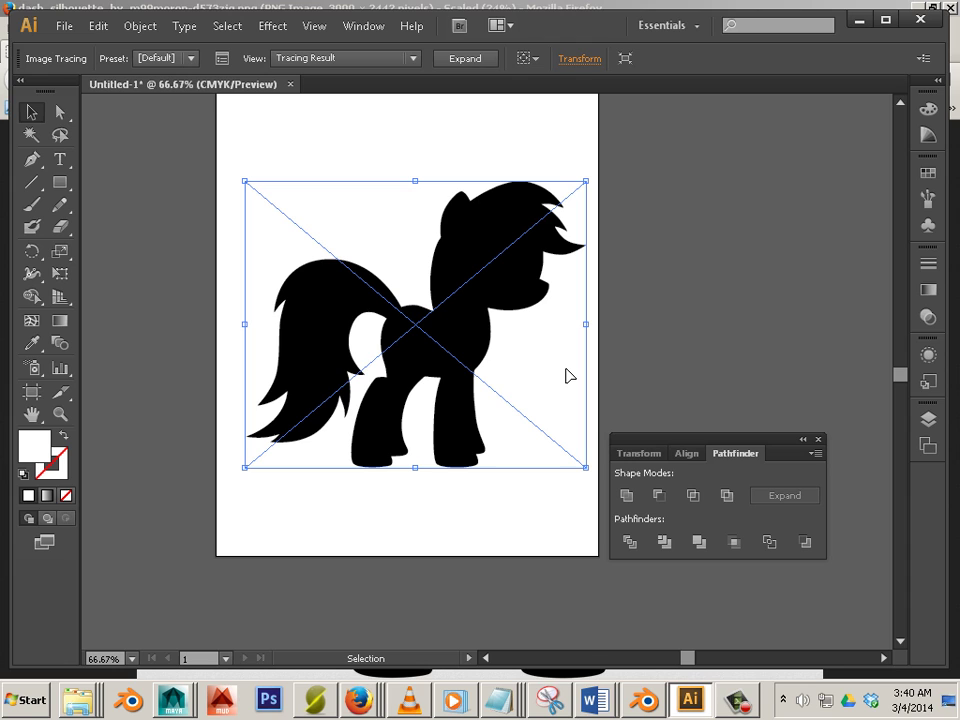
{"action": "mouse_move", "coordinate": [463, 330]}
{"action": "left_mouse_down"}
{"action": "mouse_move", "coordinate": [454, 319]}
{"action": "mouse_move", "coordinate": [454, 330]}
{"action": "left_mouse_up"}
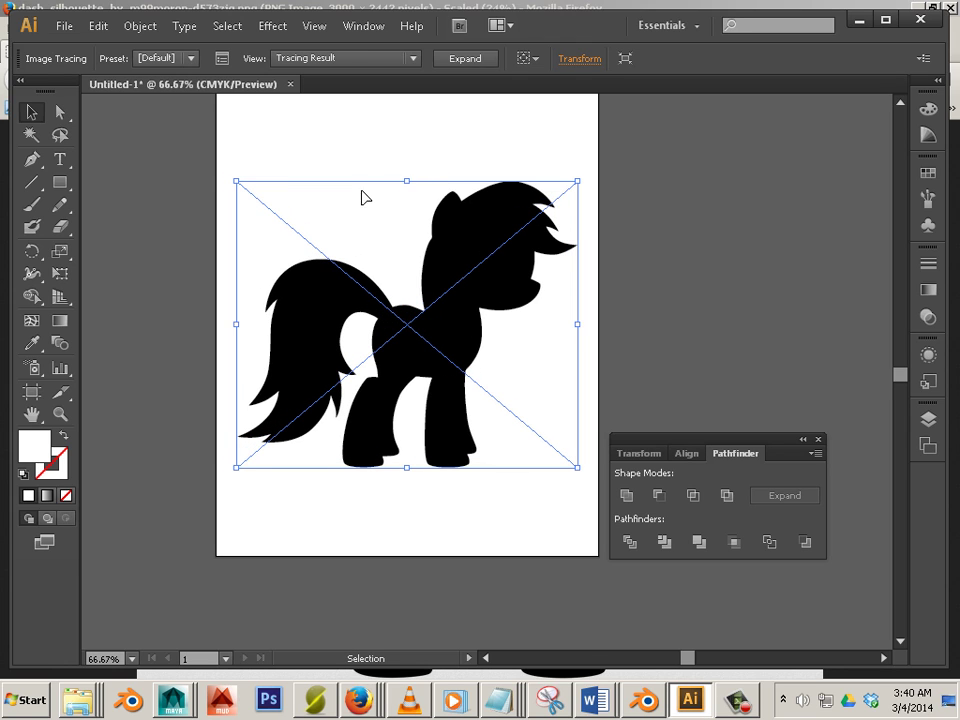
{"action": "left_click", "coordinate": [464, 59]}
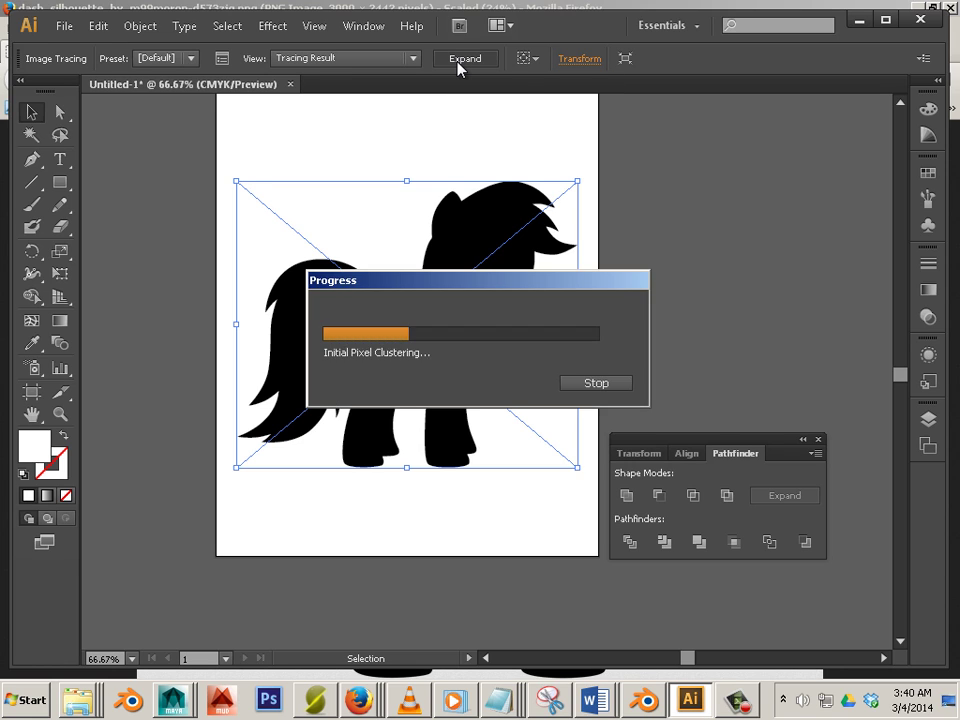
{"action": "left_click", "coordinate": [760, 254]}
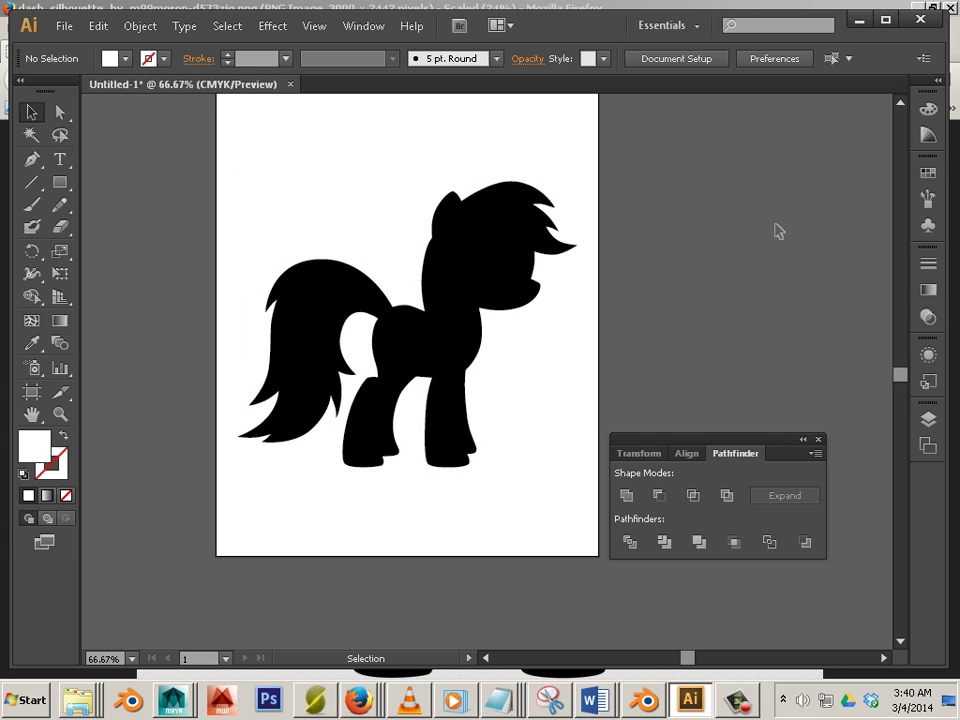
Step: Ungroup the expanded pony artwork and confirm the silhouette is a single compound path
{"action": "left_click", "coordinate": [485, 265]}
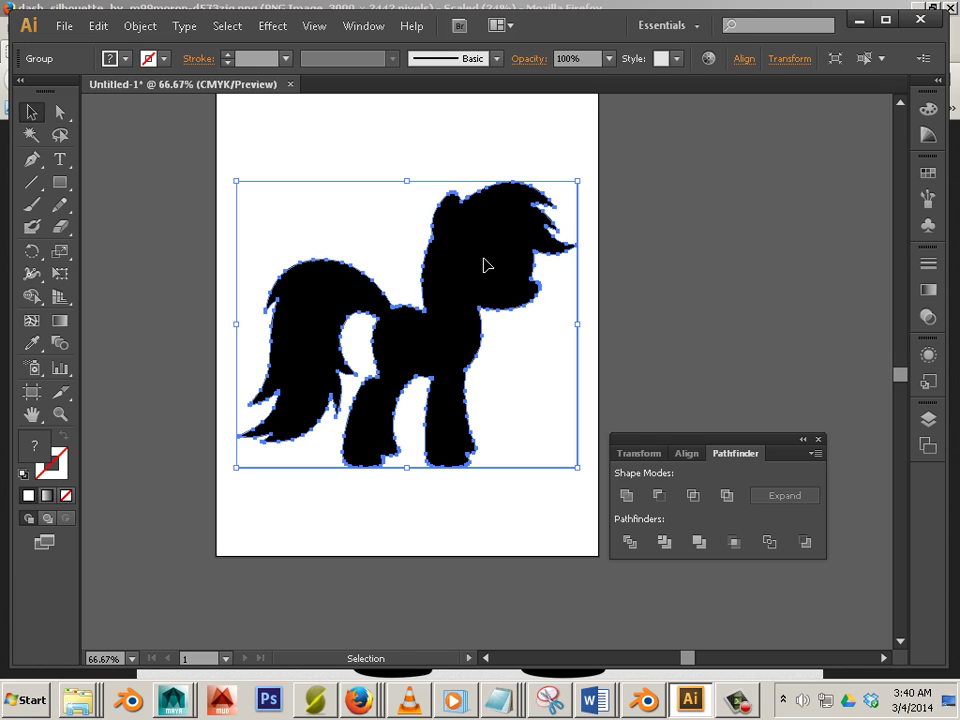
{"action": "left_click", "coordinate": [132, 26]}
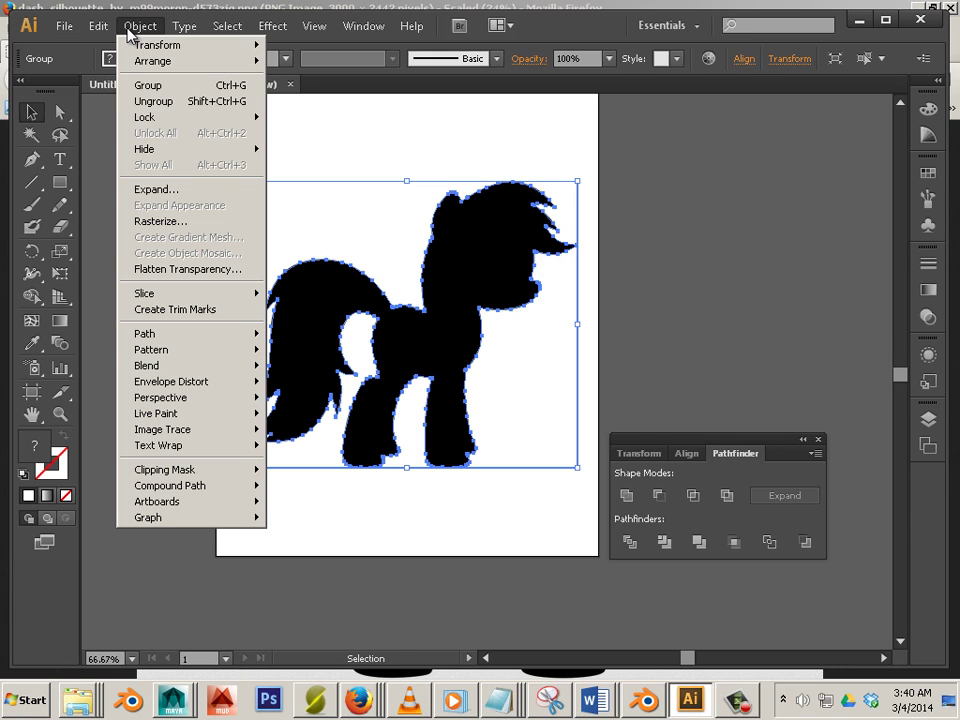
{"action": "left_click", "coordinate": [131, 102]}
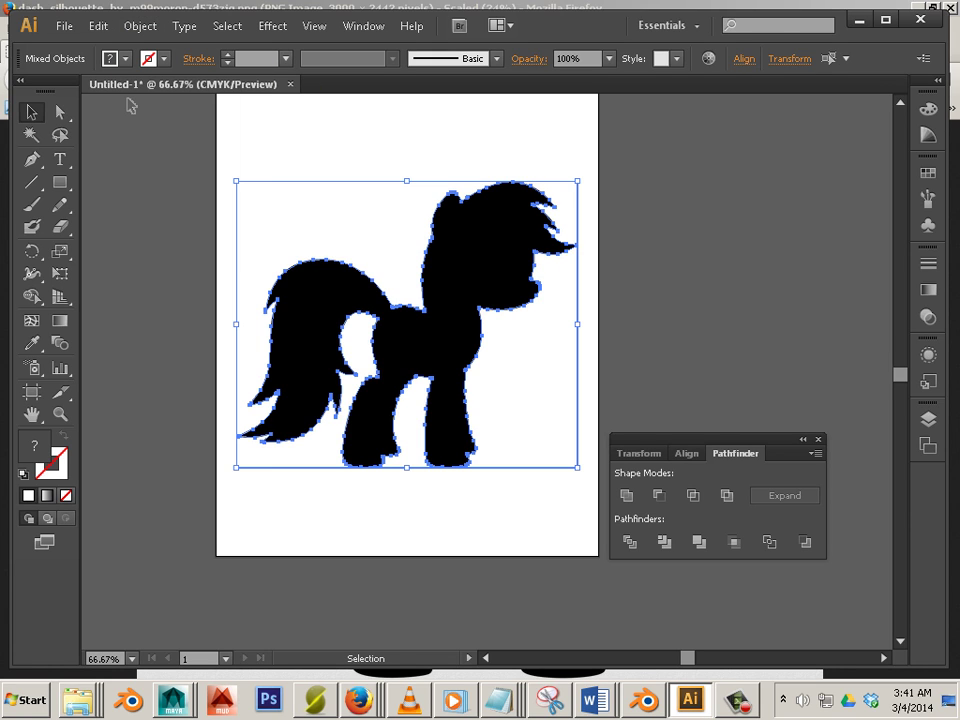
{"action": "left_click", "coordinate": [536, 272]}
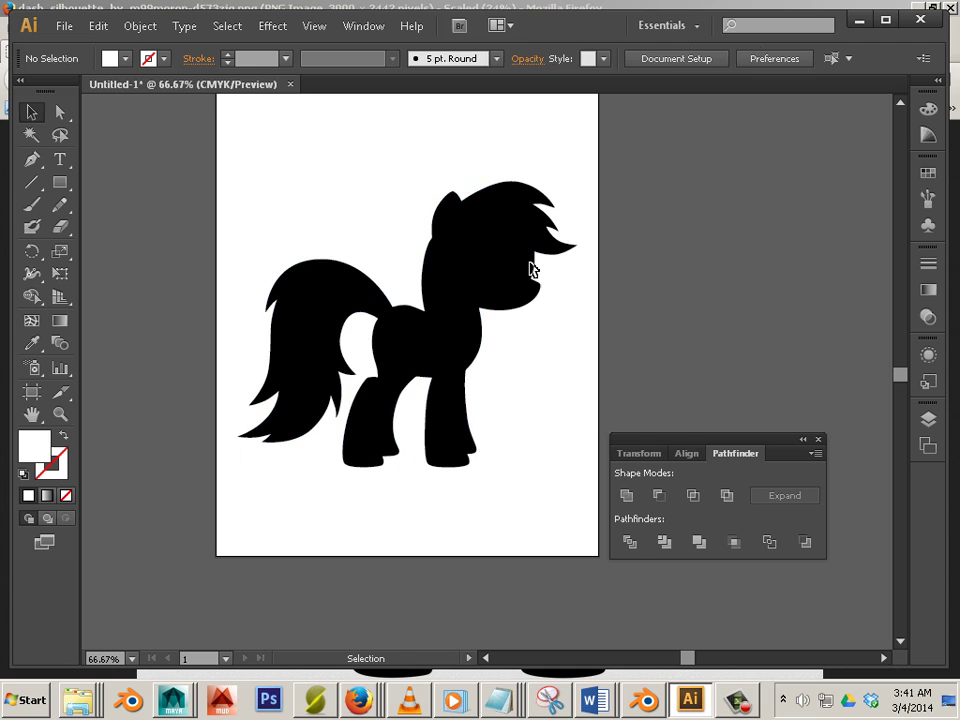
{"action": "left_click", "coordinate": [418, 251]}
{"action": "left_click", "coordinate": [140, 26]}
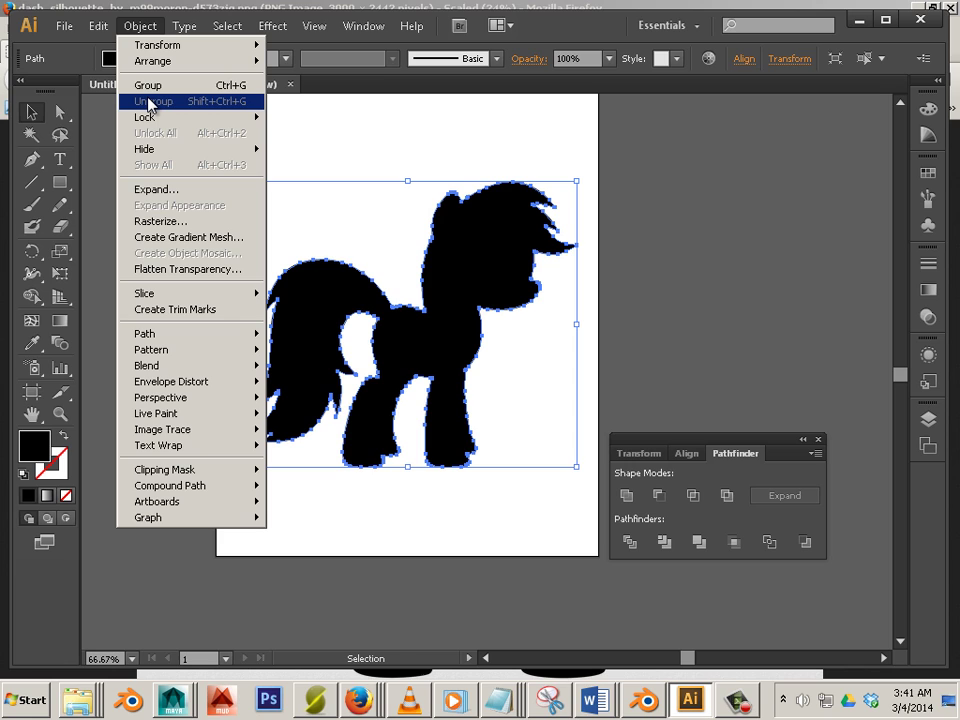
{"action": "left_click", "coordinate": [651, 276]}
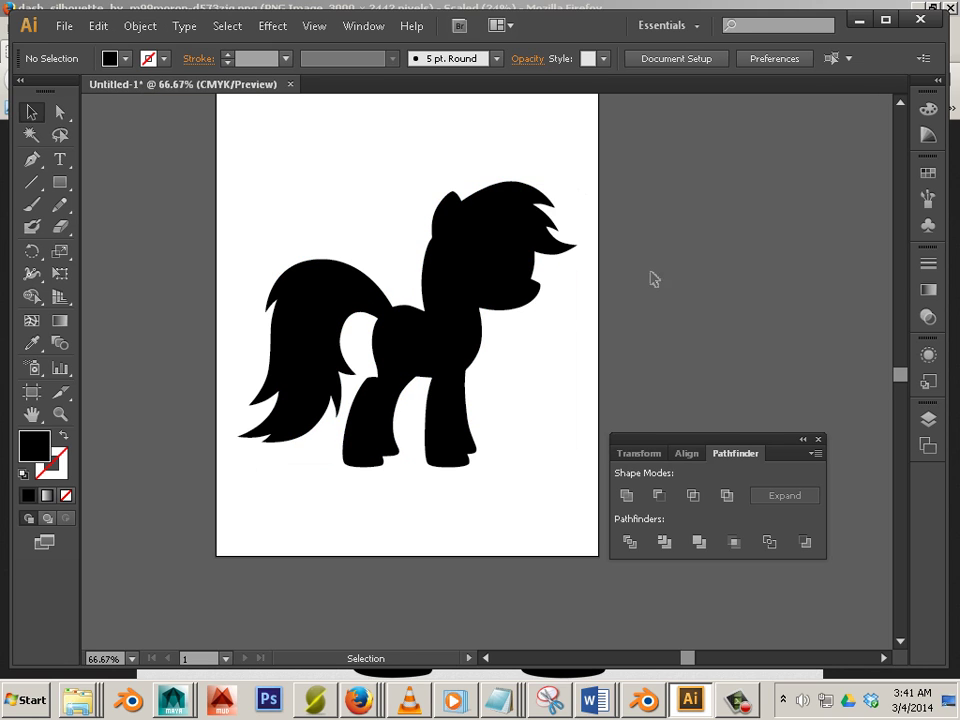
{"action": "left_click", "coordinate": [535, 407]}
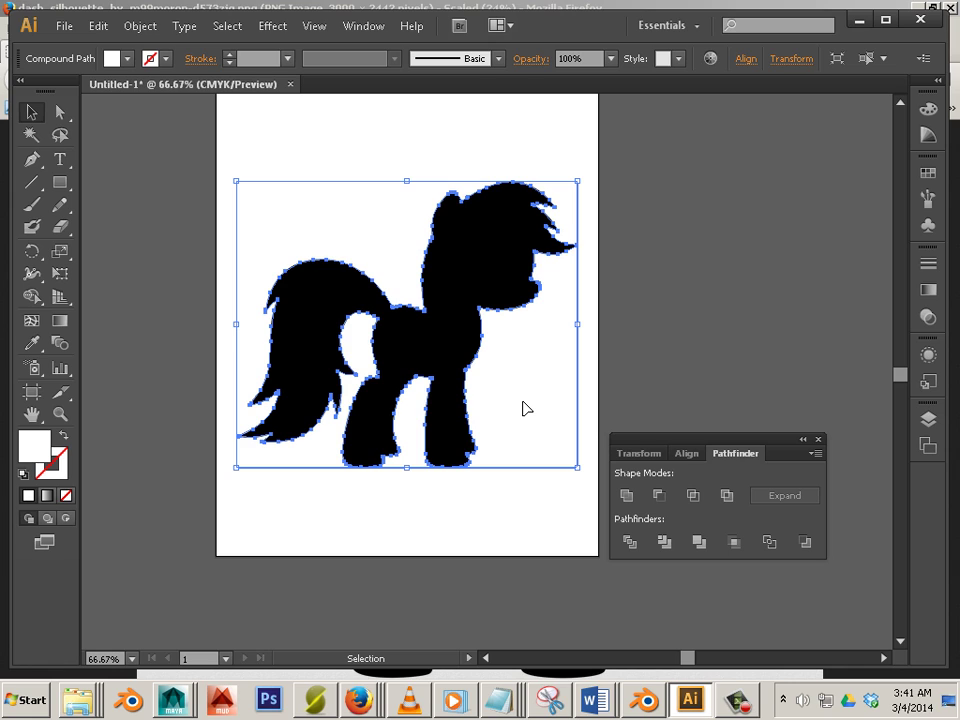
{"action": "left_click", "coordinate": [522, 402]}
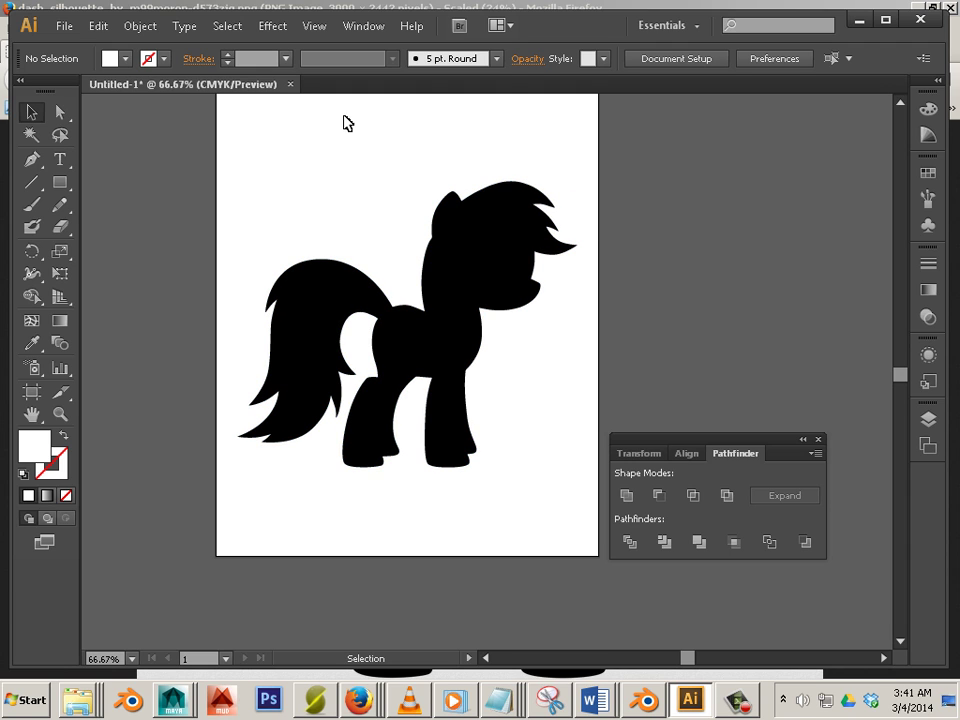
{"action": "left_click", "coordinate": [318, 30]}
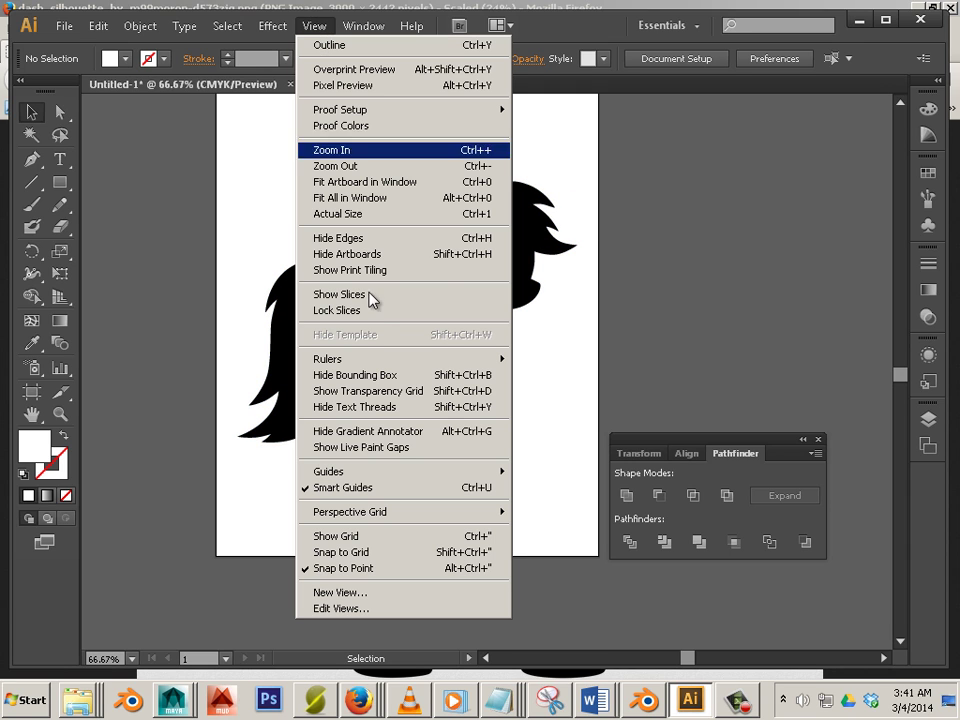
Step: Show the transparency grid, inspect the pony path in Outline view, then return to Preview
{"action": "left_click", "coordinate": [393, 392]}
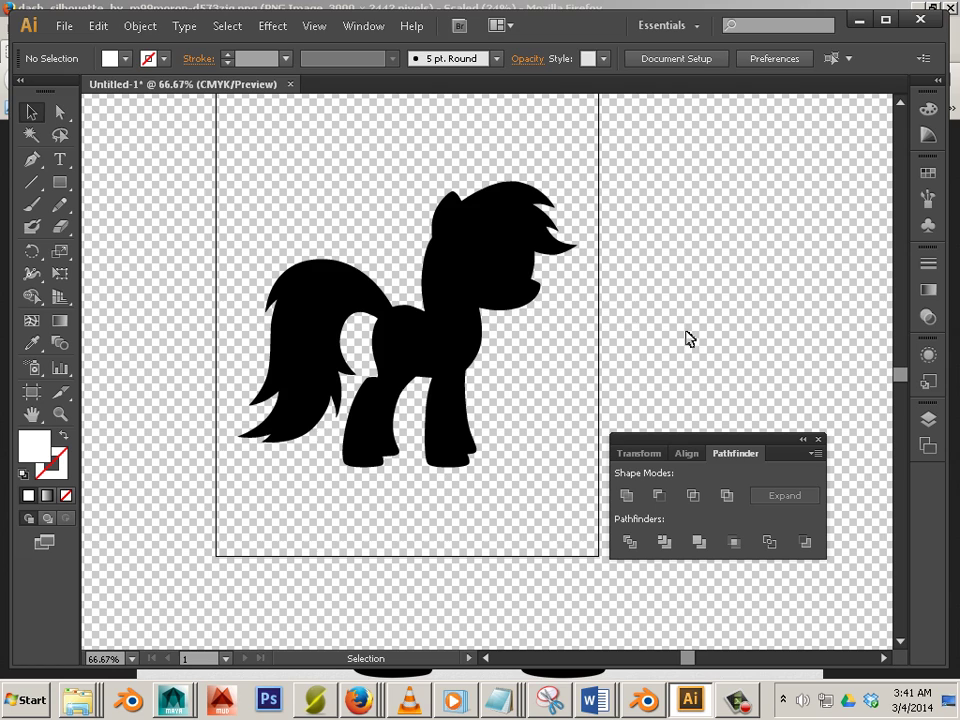
{"action": "left_click", "coordinate": [478, 299]}
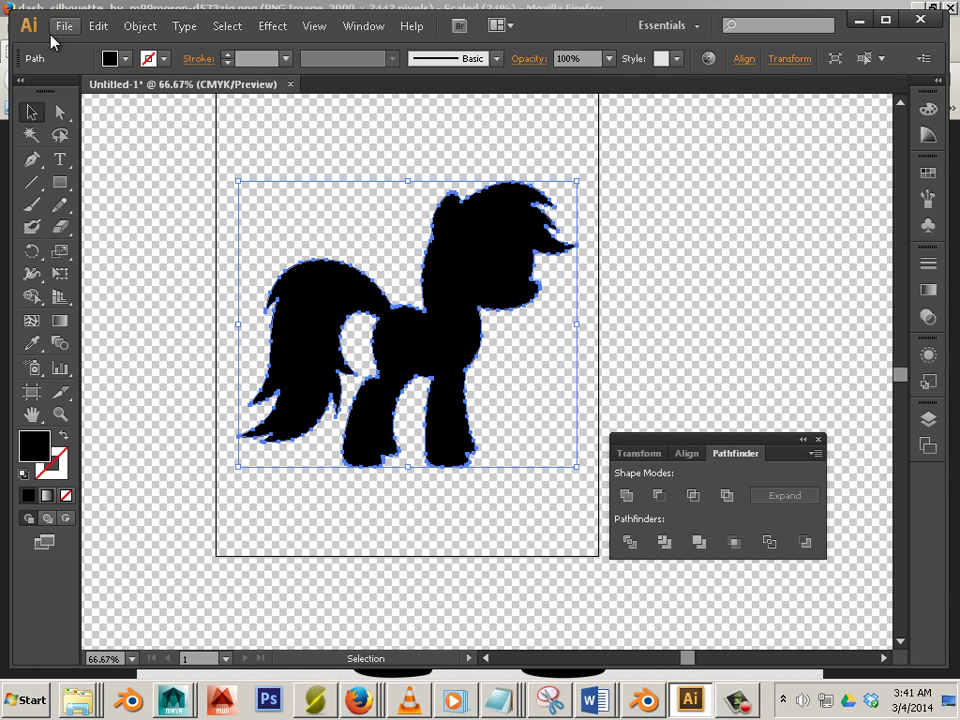
{"action": "left_click", "coordinate": [307, 39]}
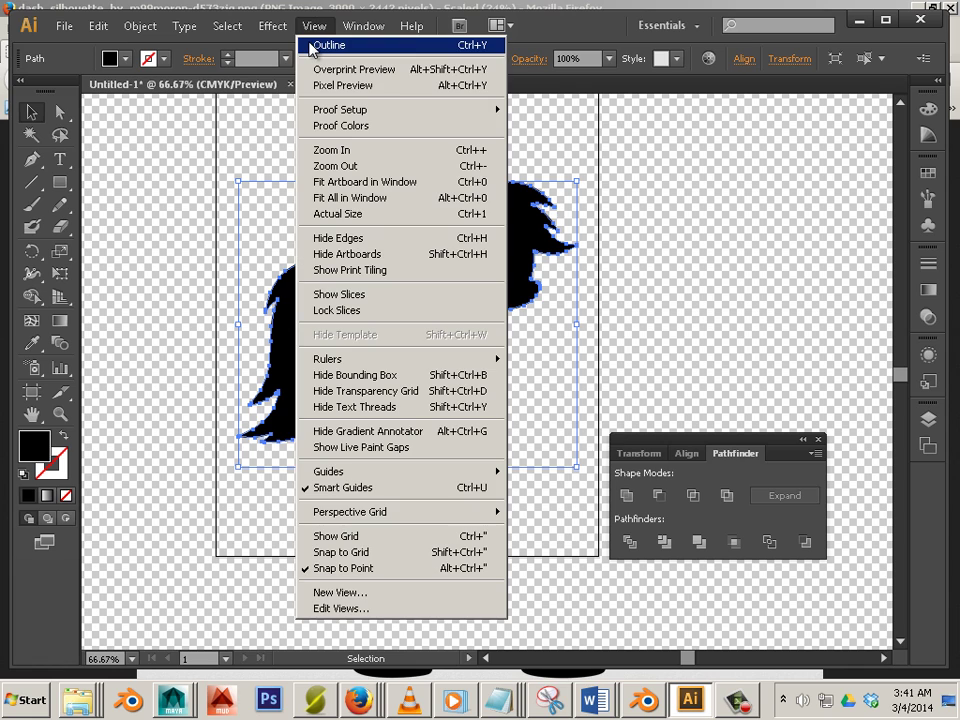
{"action": "left_click", "coordinate": [330, 45]}
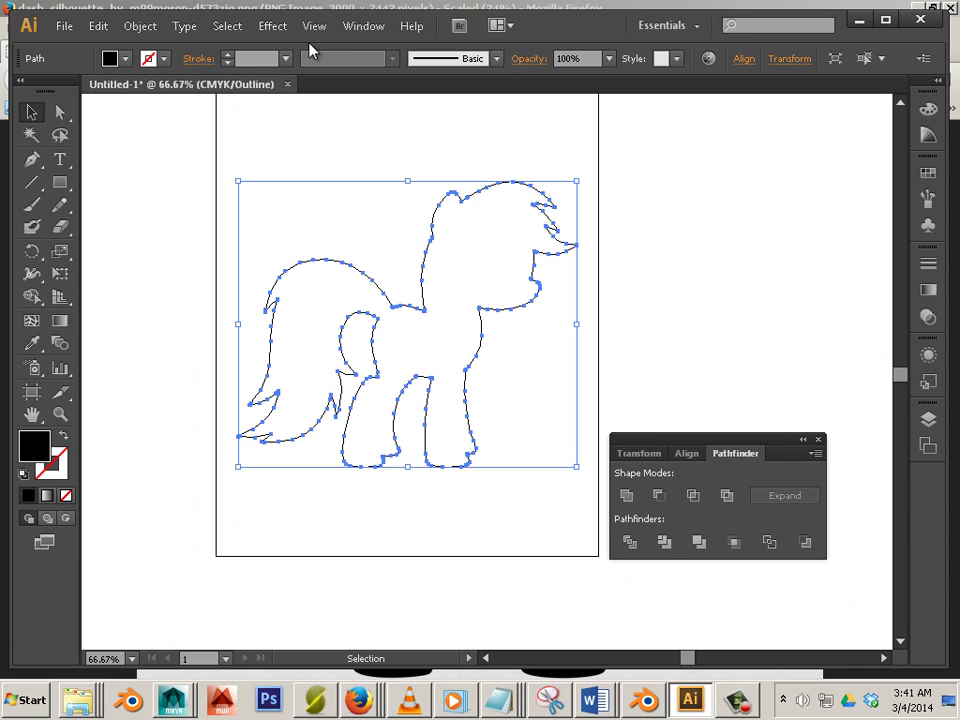
{"action": "left_click", "coordinate": [184, 223]}
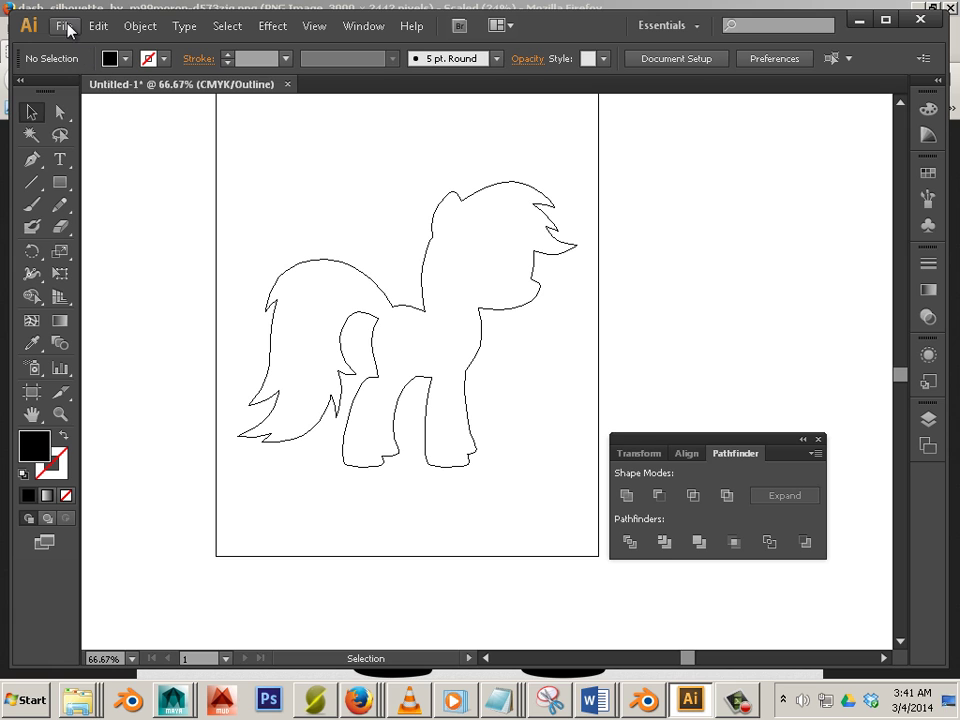
{"action": "left_click", "coordinate": [316, 28]}
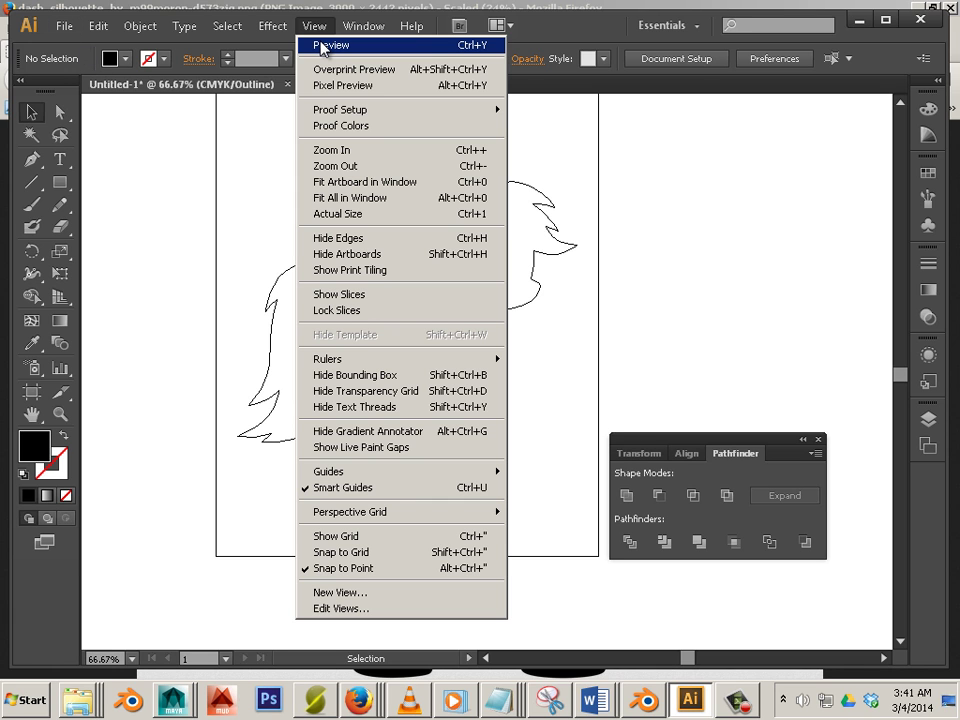
{"action": "left_click", "coordinate": [322, 43]}
Step: Save the pony artwork as WEIRDPONYTHING.svg, accepting the default SVG Options
{"action": "left_click", "coordinate": [64, 26]}
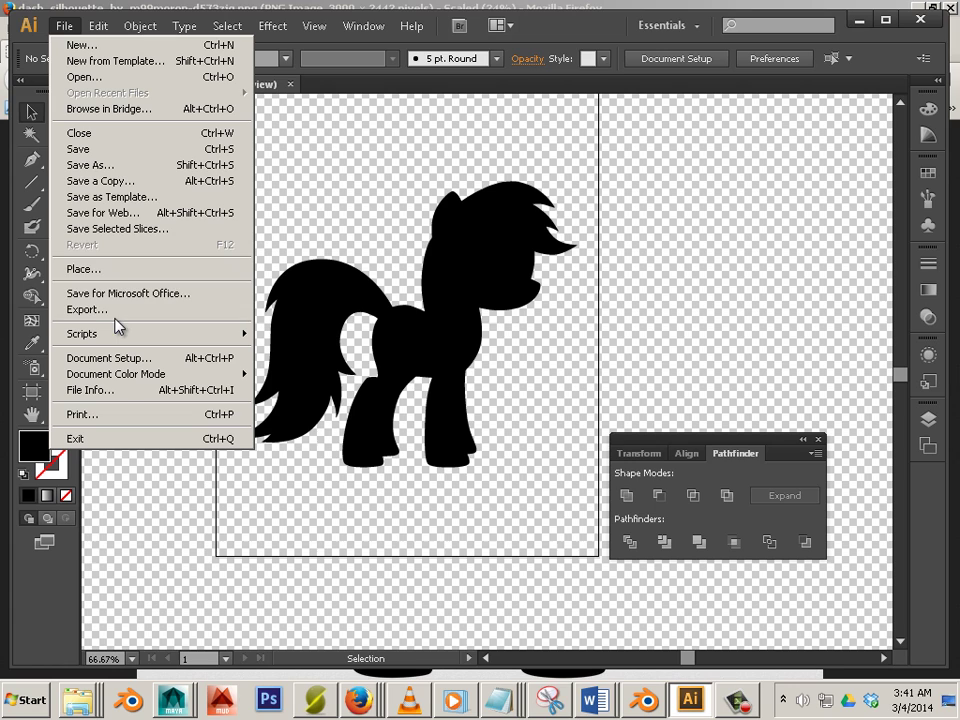
{"action": "left_click", "coordinate": [124, 168]}
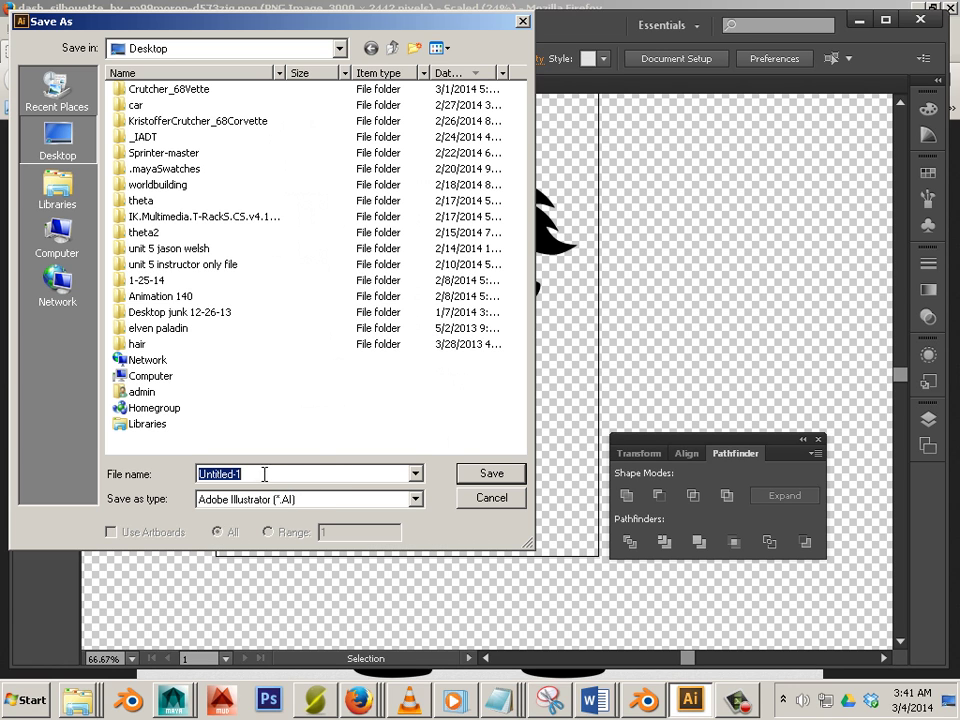
{"action": "left_click", "coordinate": [244, 498]}
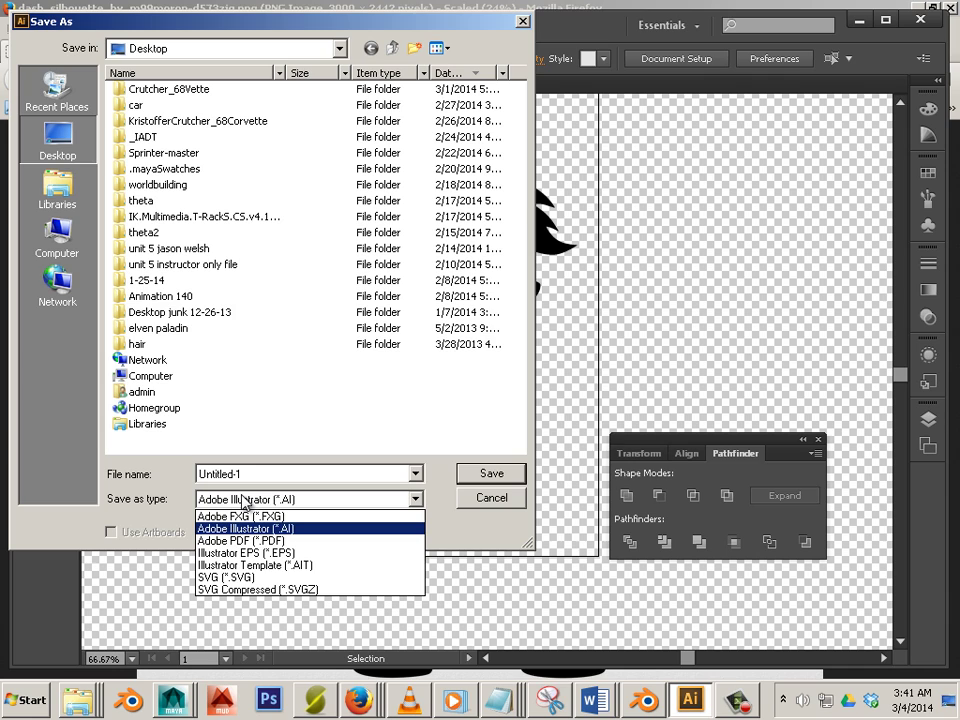
{"action": "left_click", "coordinate": [222, 578]}
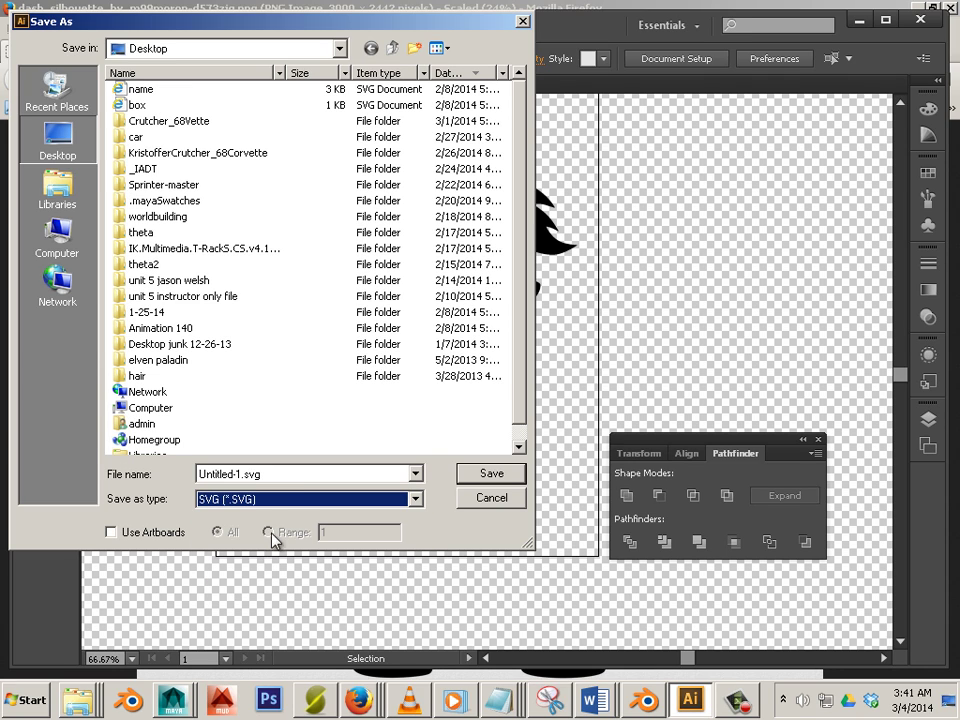
{"action": "double_click", "coordinate": [282, 470]}
{"action": "type", "text": "WE"}
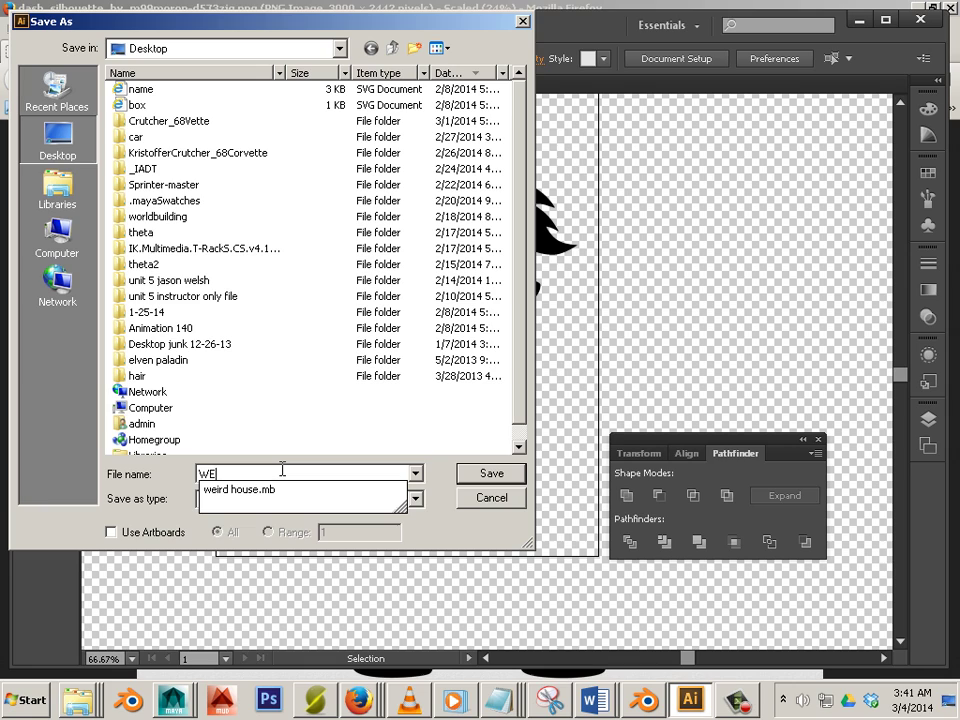
{"action": "type", "text": "IRDPONYTHING"}
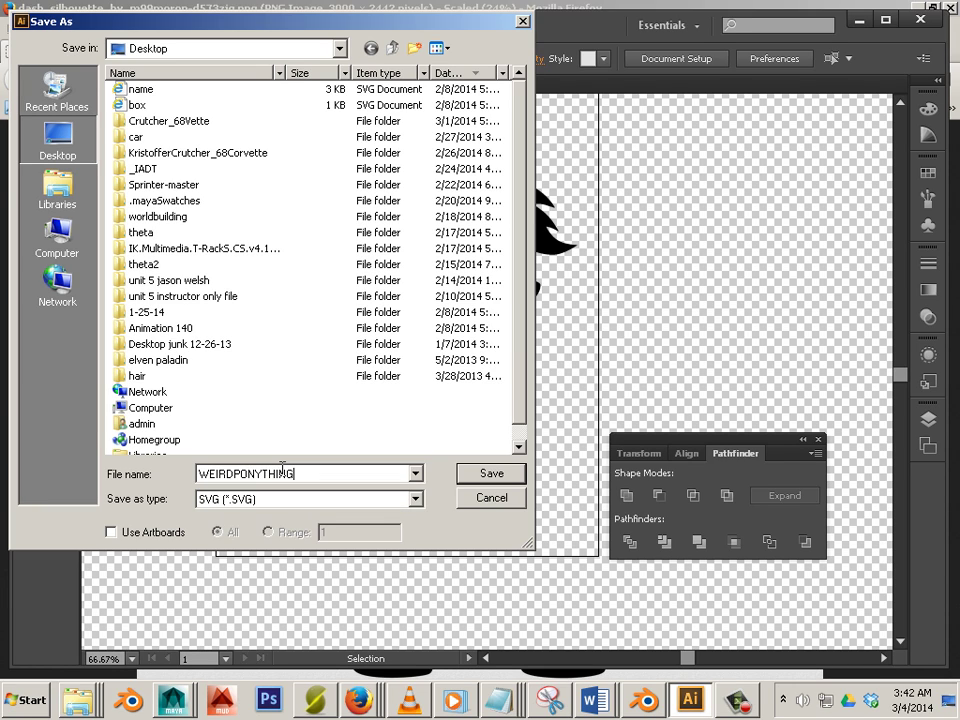
{"action": "left_click", "coordinate": [492, 474]}
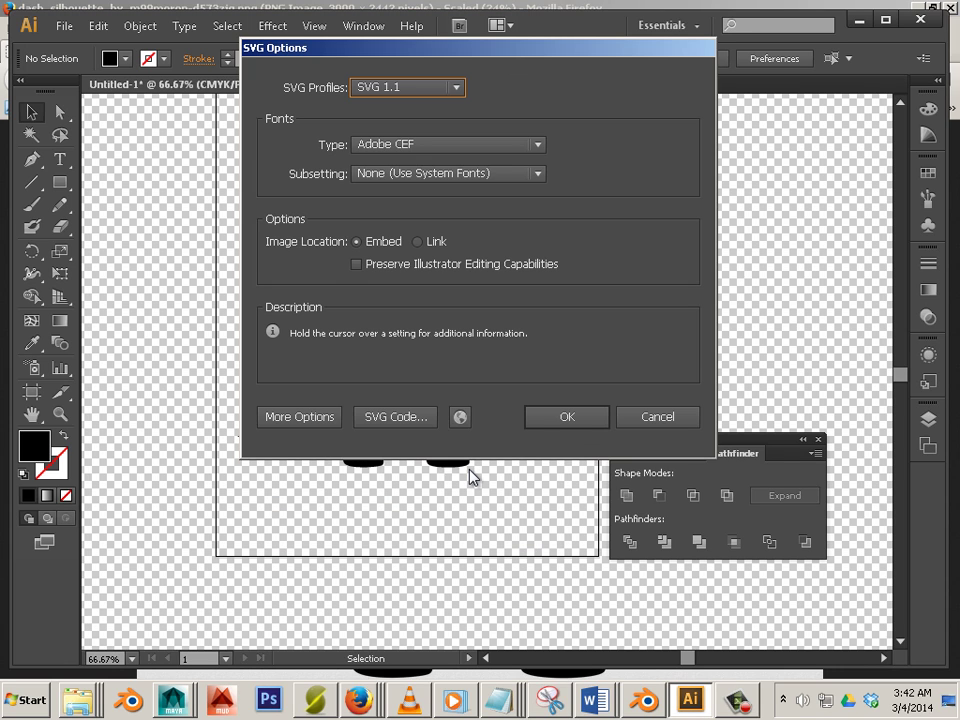
{"action": "left_click", "coordinate": [587, 418]}
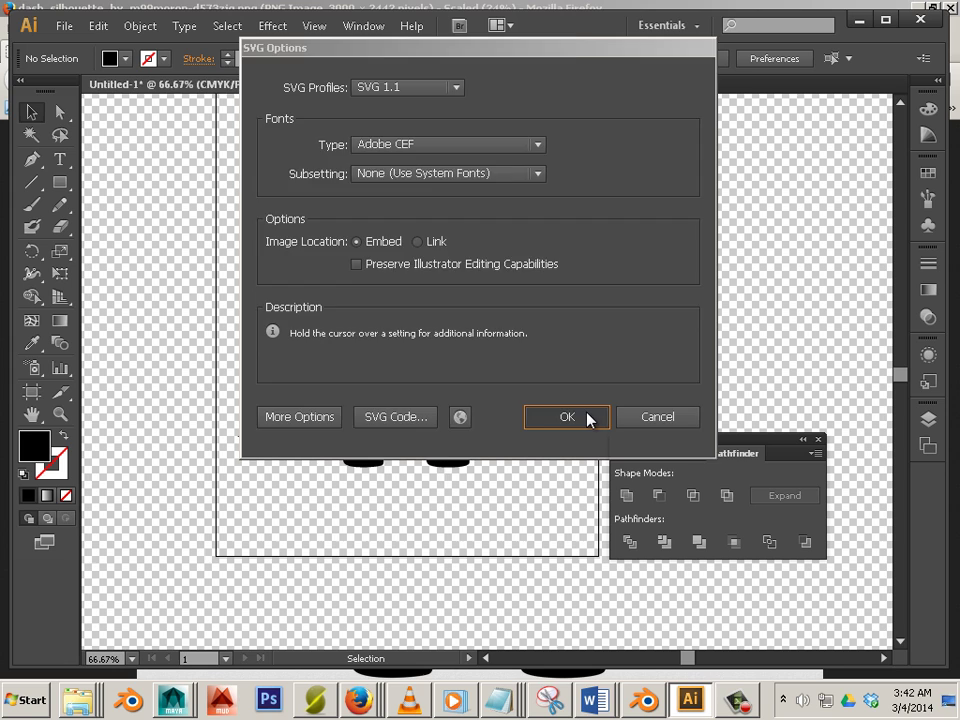
Step: Switch over to Blender and open User Preferences from the File menu
{"action": "key", "text": "alt+Tab"}
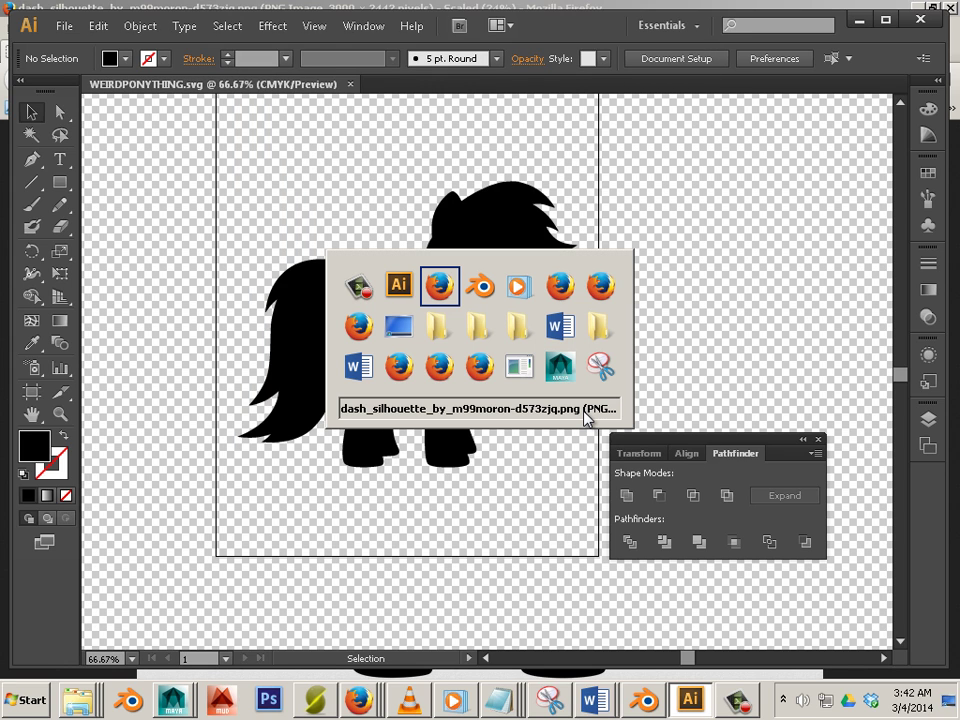
{"action": "key", "text": "alt+Tab"}
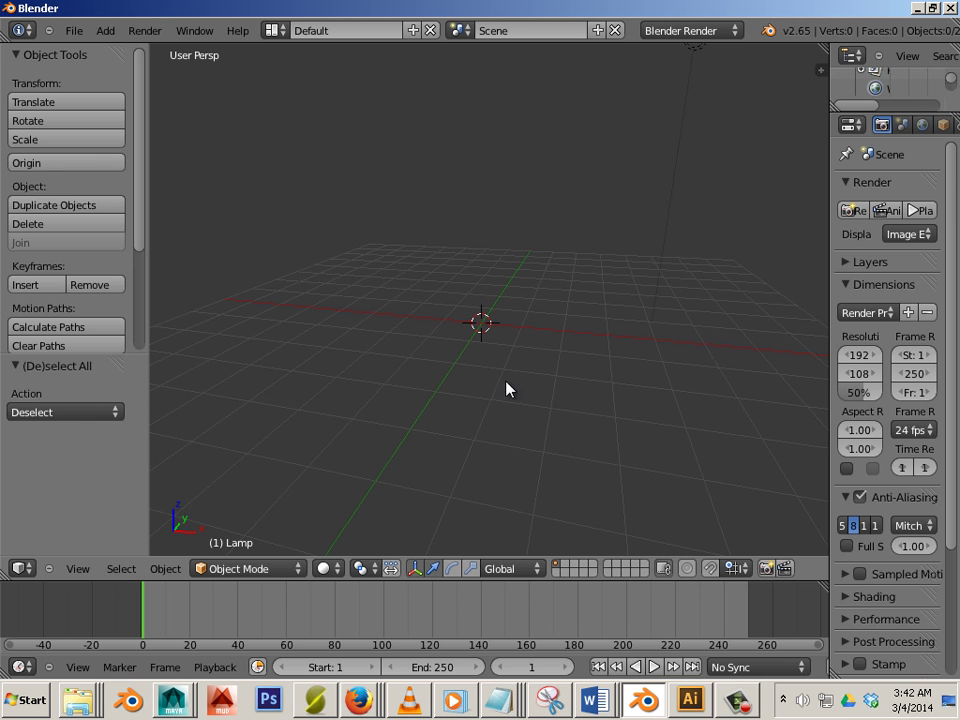
{"action": "middle_click_drag", "start_coordinate": [331, 268], "coordinate": [283, 261]}
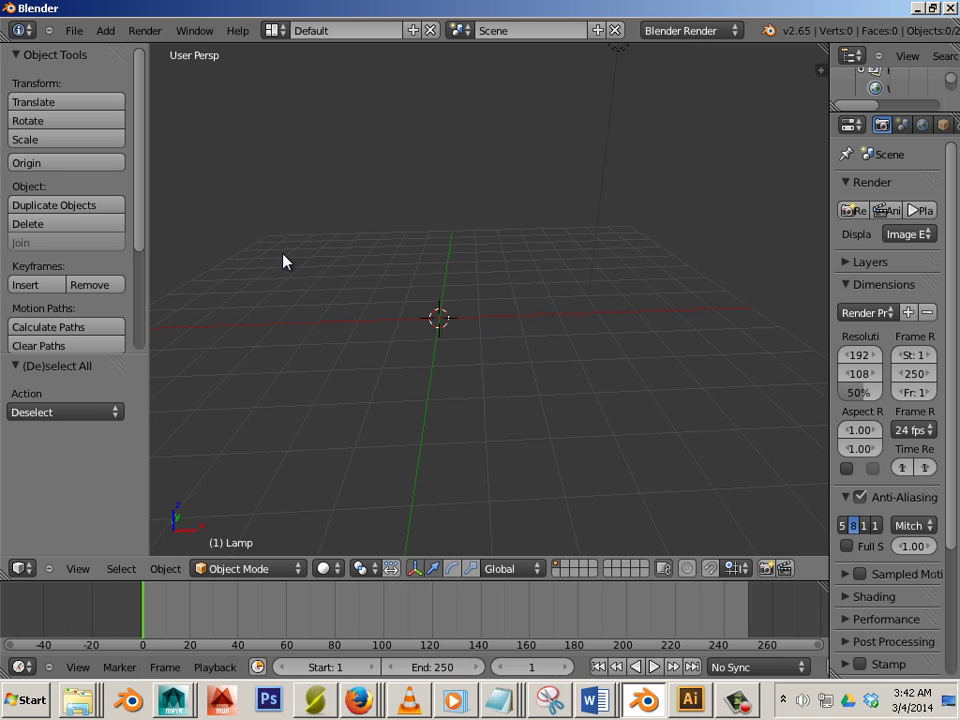
{"action": "left_click", "coordinate": [71, 31]}
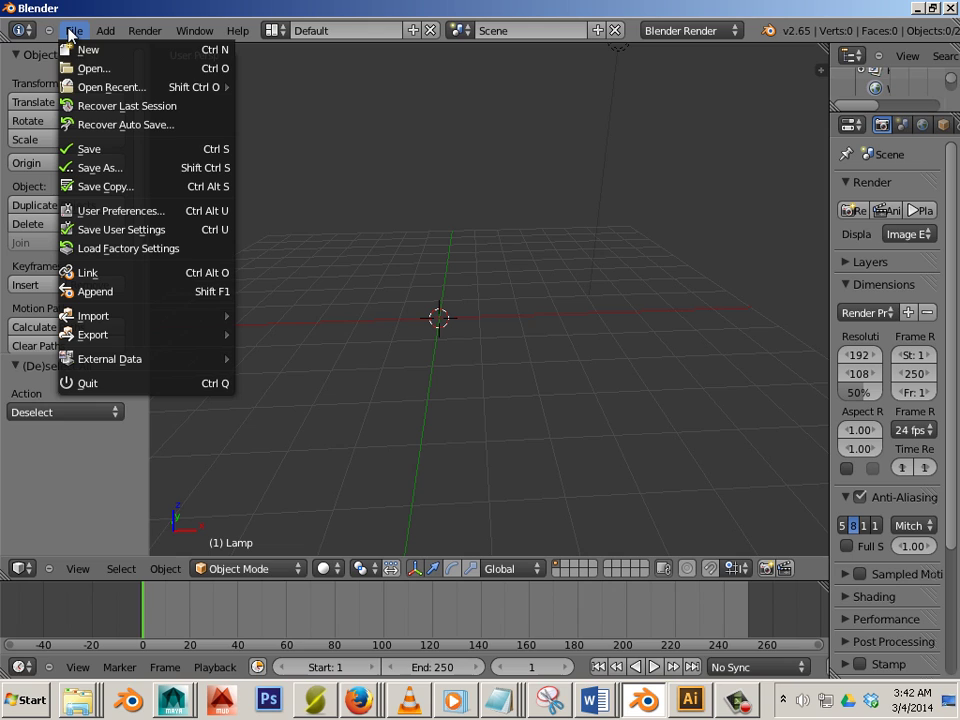
{"action": "left_click", "coordinate": [88, 215]}
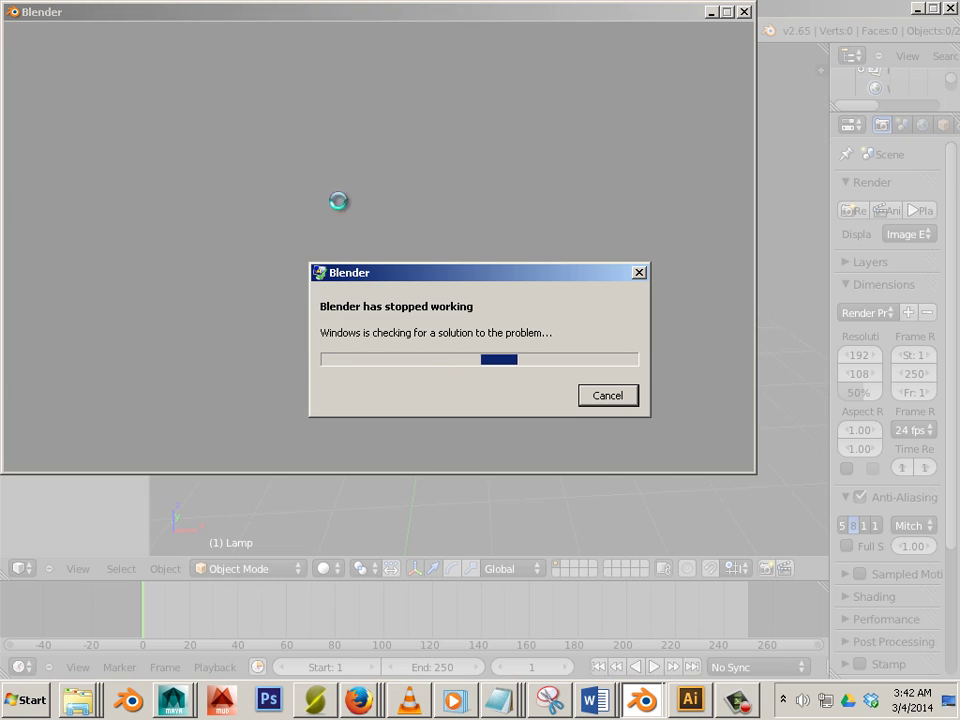
Step: Dismiss the 'Blender has stopped working' crash dialog
{"action": "left_click", "coordinate": [607, 396]}
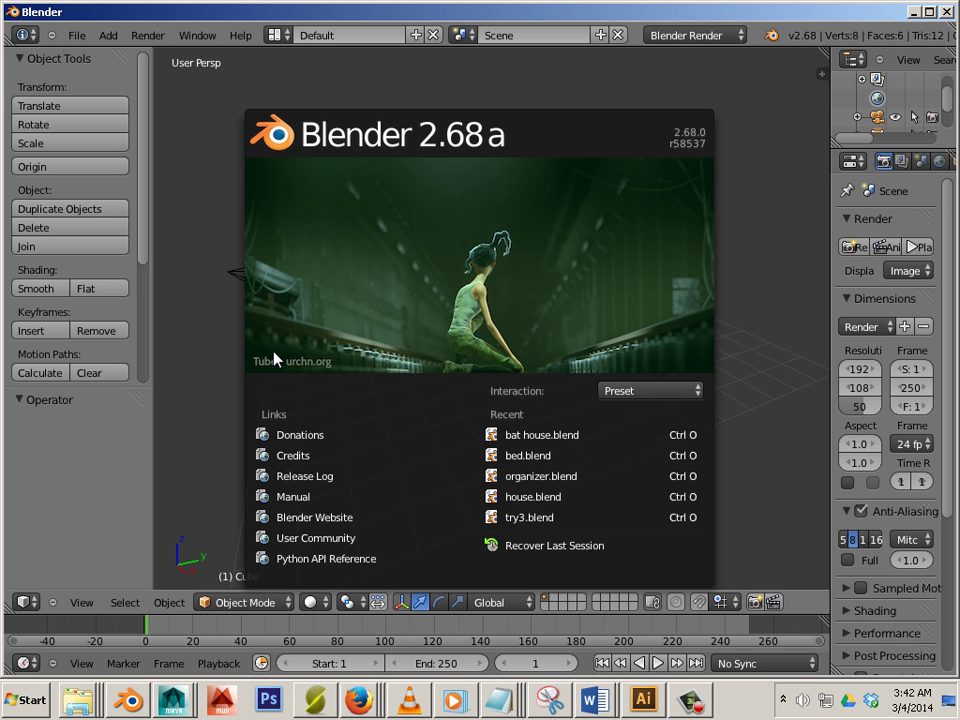
Step: Close the welcome splash and start a key configuration import from User Preferences
{"action": "left_click", "coordinate": [774, 339]}
{"action": "left_click", "coordinate": [77, 36]}
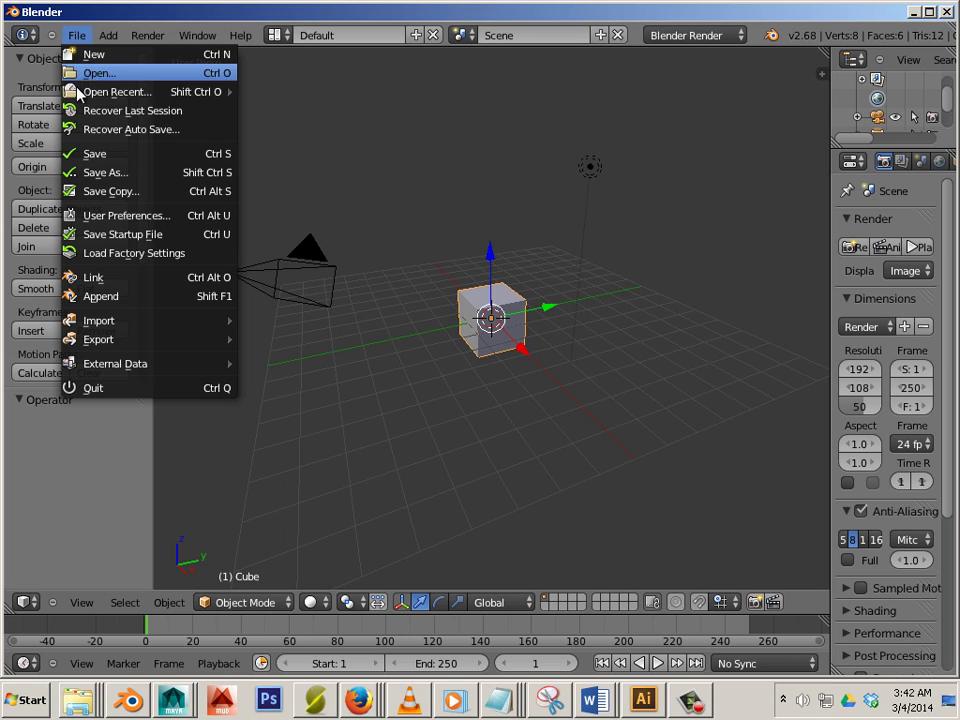
{"action": "left_click", "coordinate": [100, 216]}
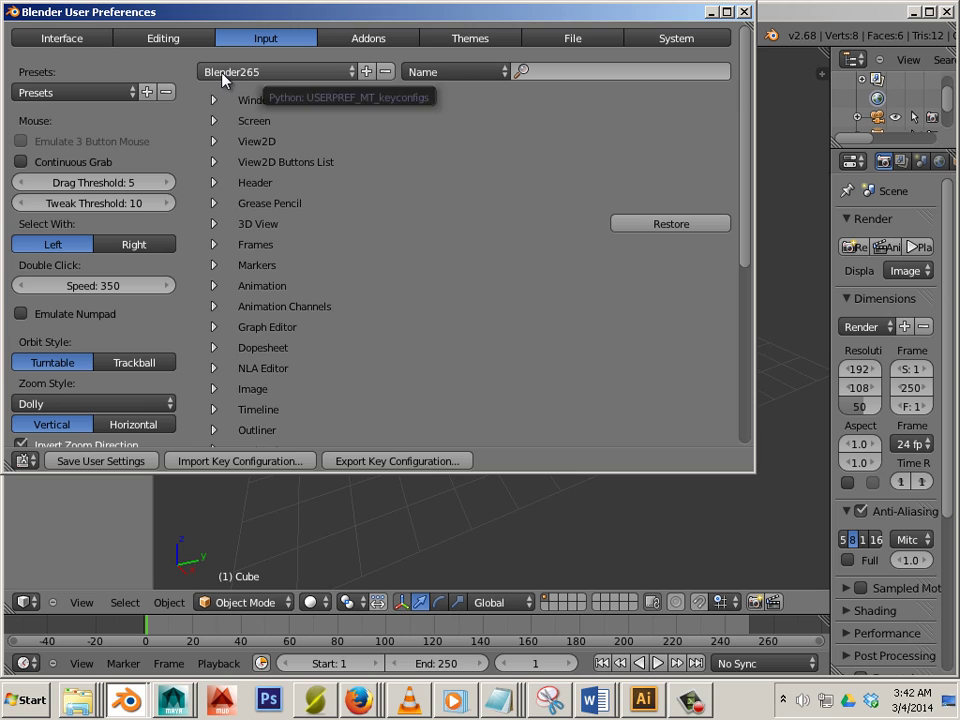
{"action": "left_click", "coordinate": [262, 462]}
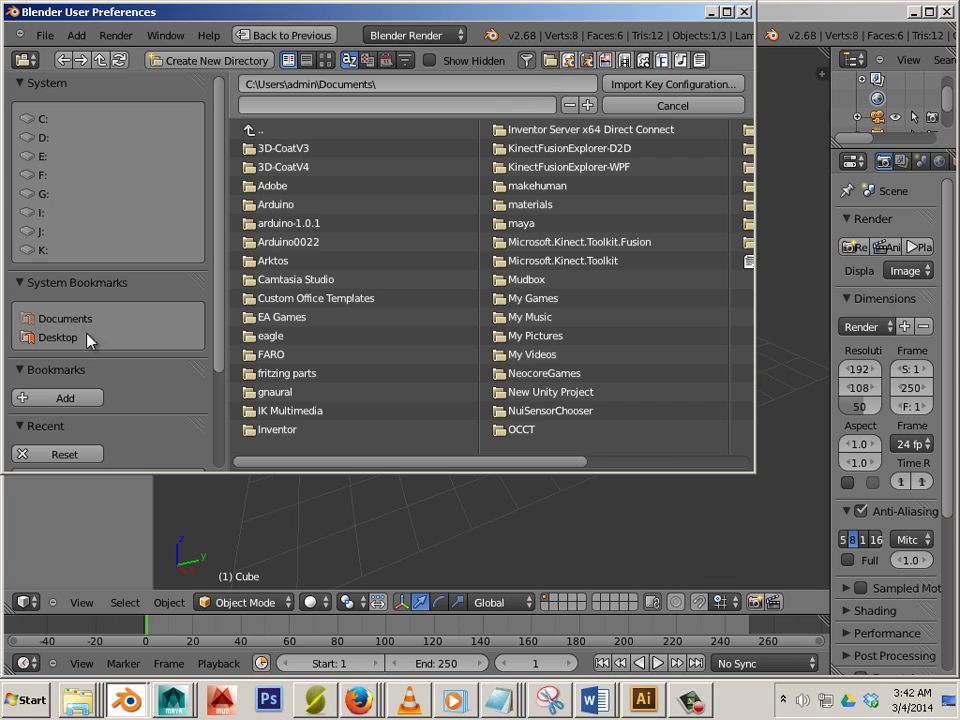
Step: Import welshskeyboard.py from the admin user's Dropbox folder as the key configuration
{"action": "left_click", "coordinate": [56, 121]}
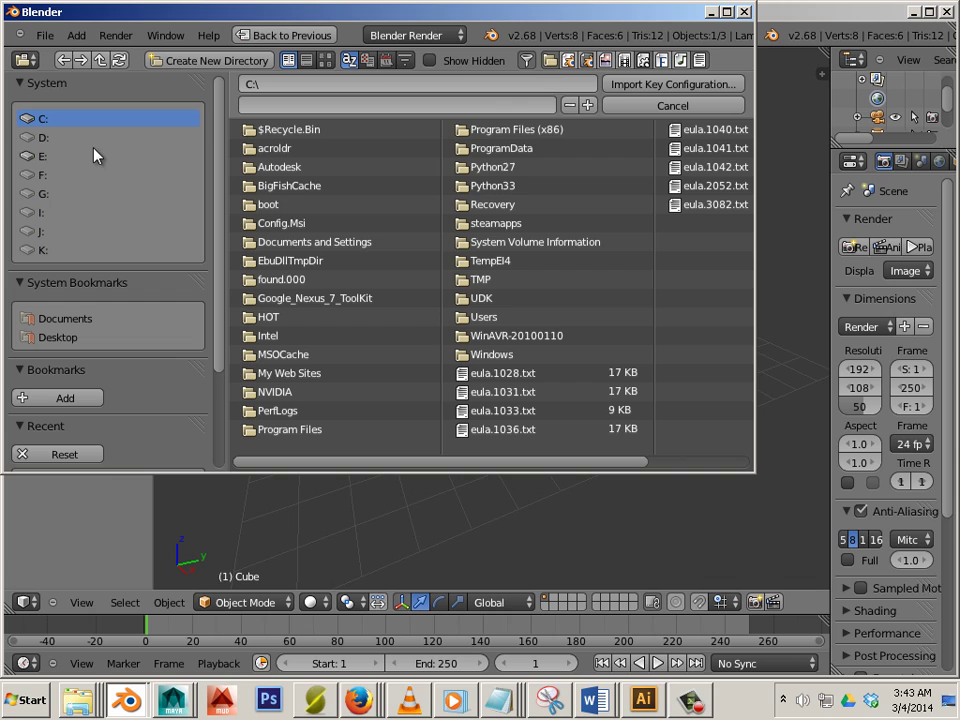
{"action": "left_click", "coordinate": [489, 317]}
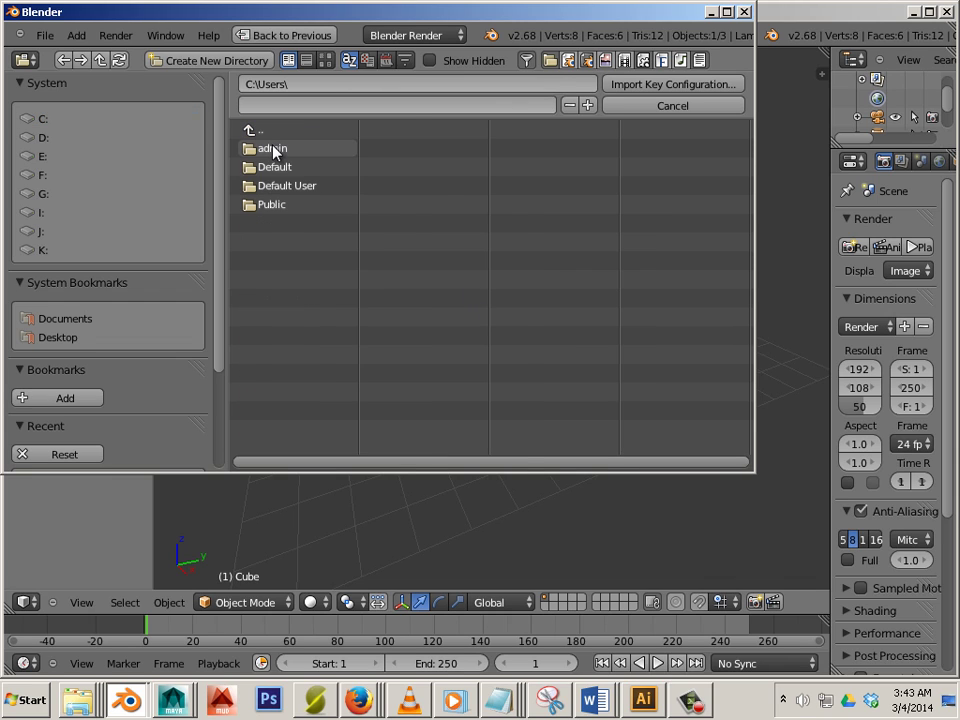
{"action": "left_click", "coordinate": [272, 149]}
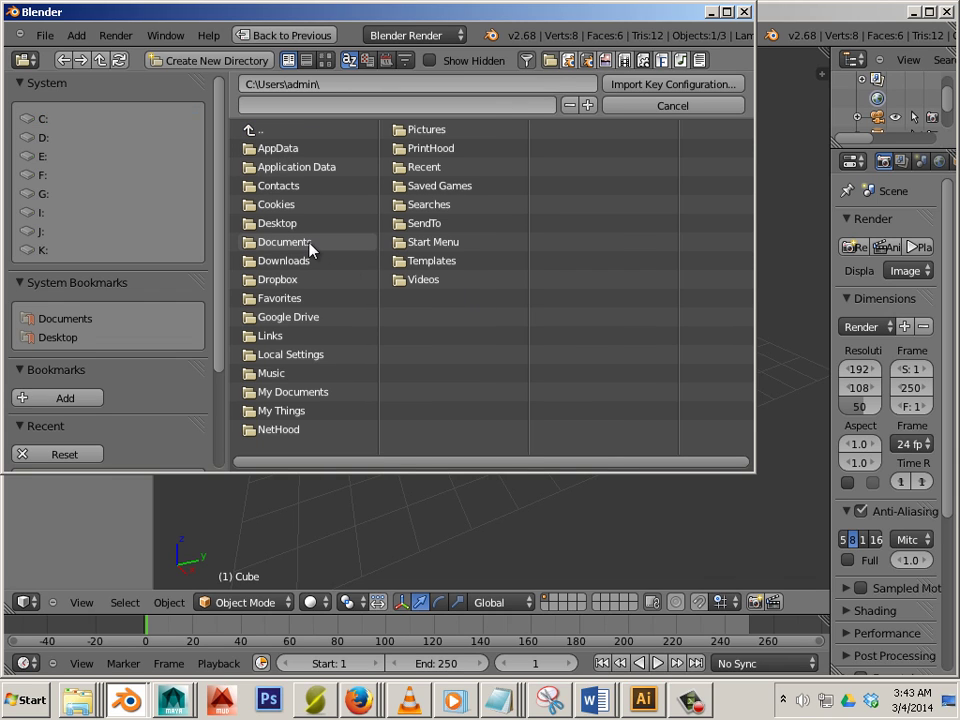
{"action": "left_click", "coordinate": [309, 244]}
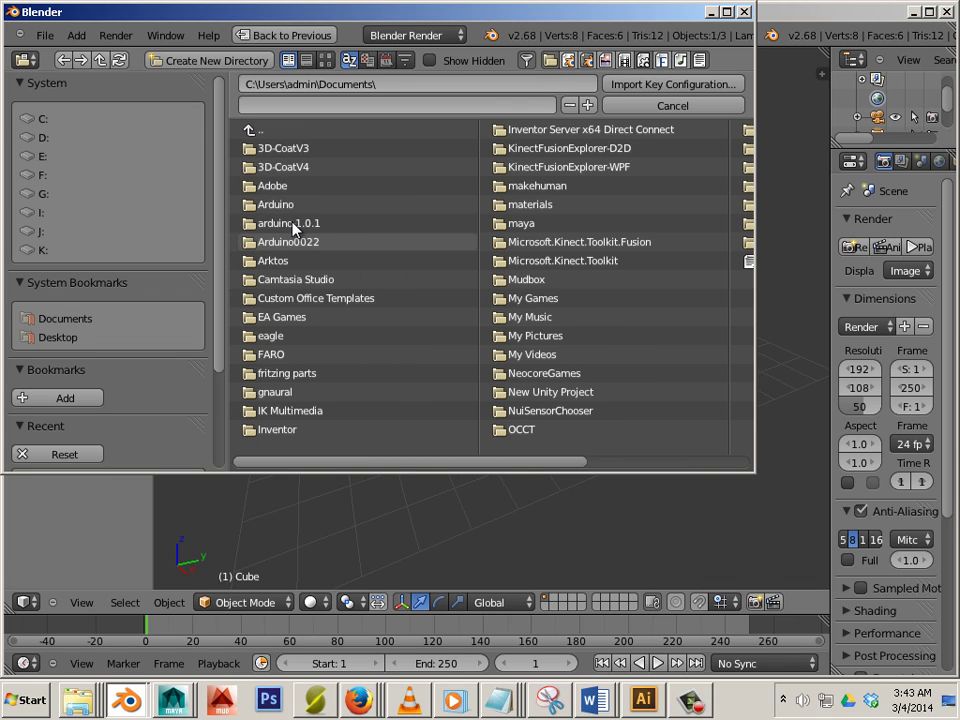
{"action": "left_click", "coordinate": [259, 130]}
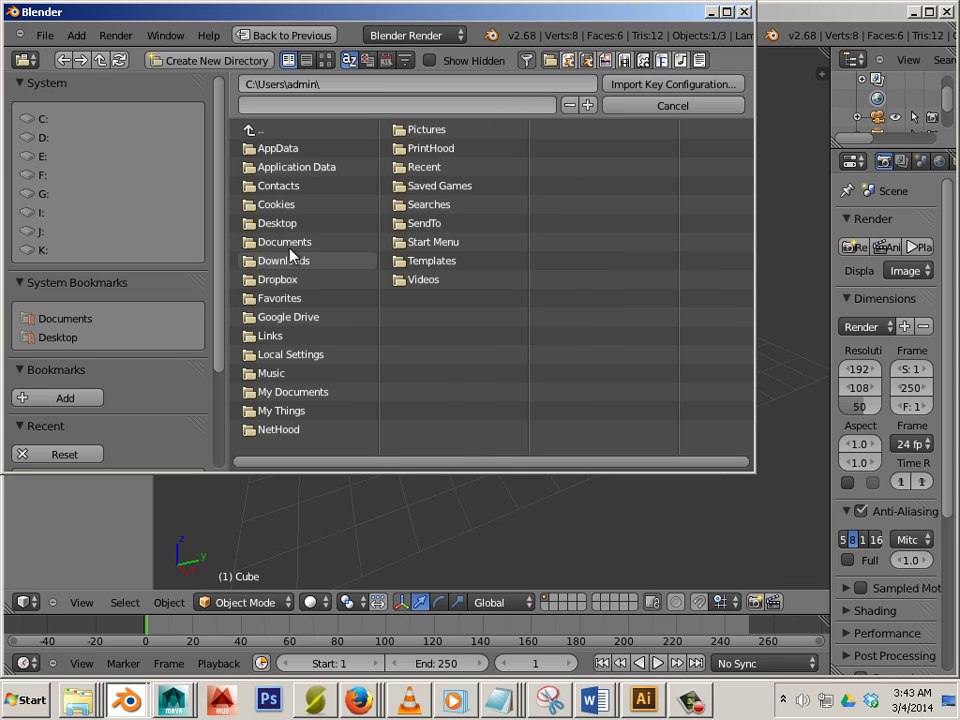
{"action": "left_click", "coordinate": [280, 279]}
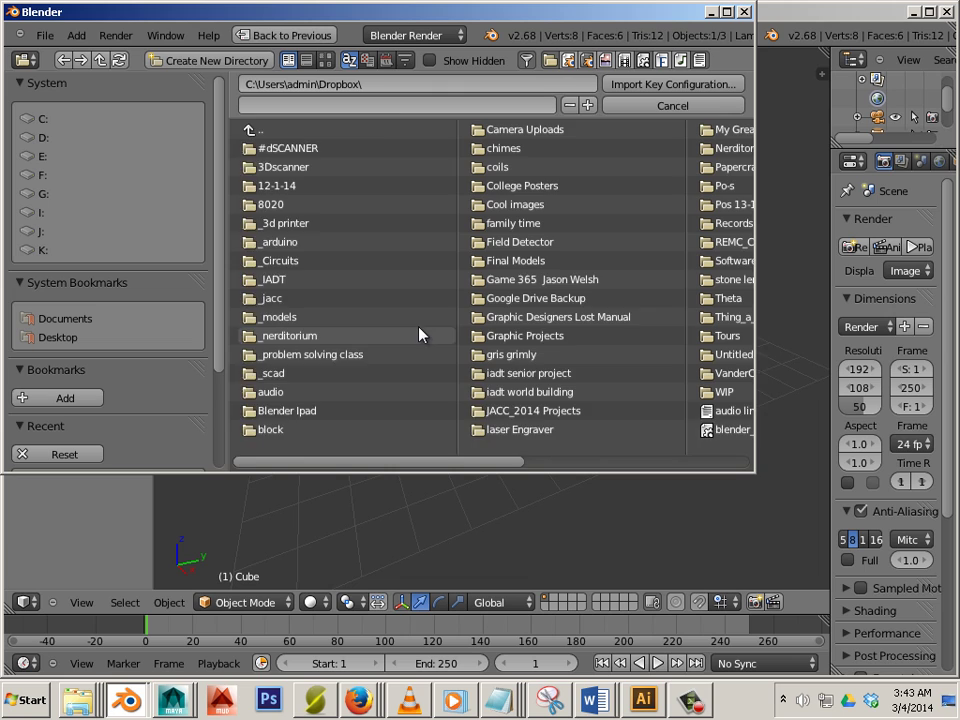
{"action": "scroll", "coordinate": [460, 370], "scroll_direction": "right", "scroll_amount": 3}
{"action": "scroll", "coordinate": [470, 390], "scroll_direction": "right", "scroll_amount": 3}
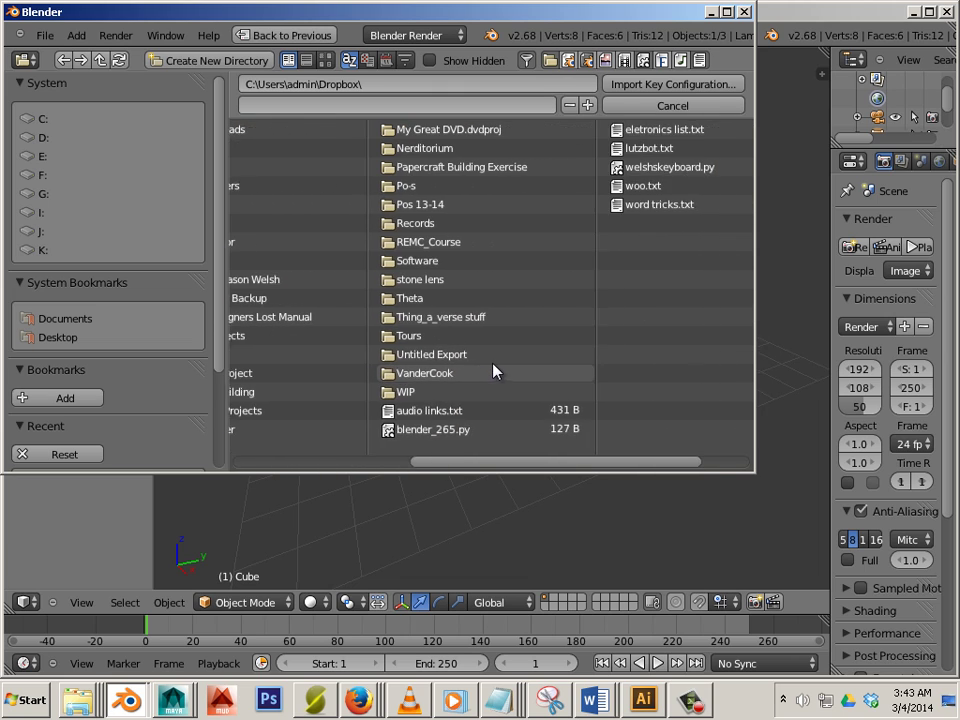
{"action": "left_click", "coordinate": [600, 167]}
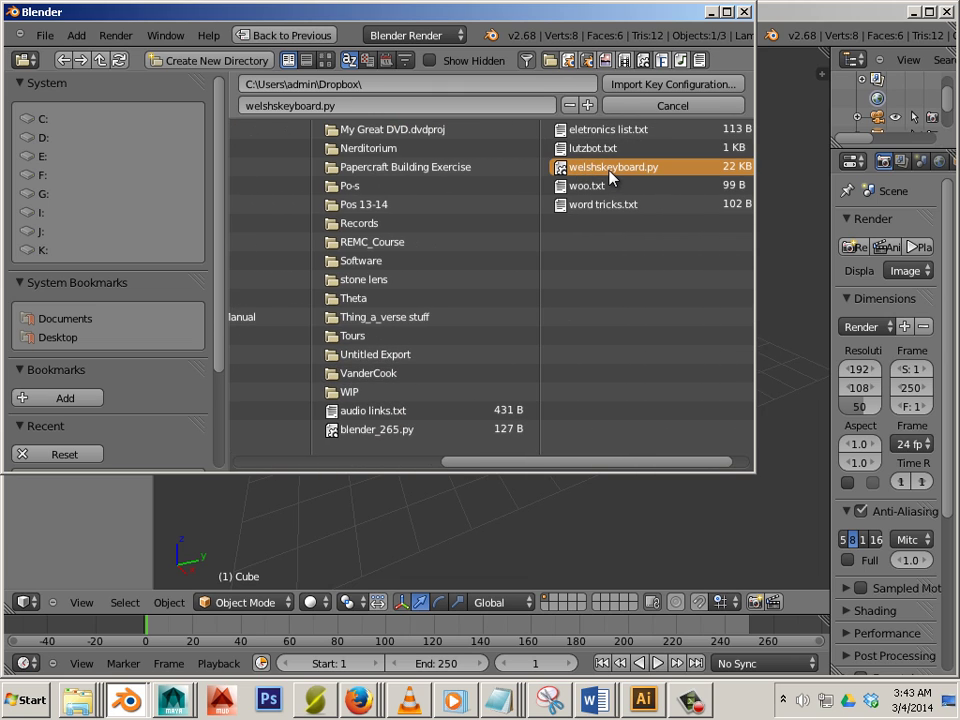
{"action": "double_click", "coordinate": [610, 170]}
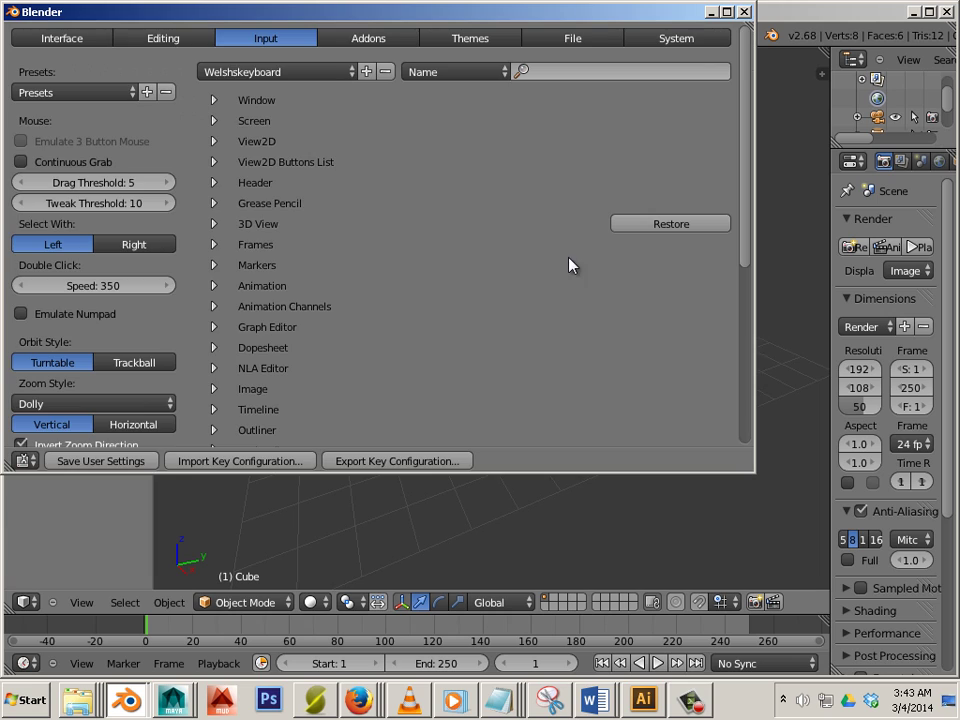
Step: Apply the Maya input preset and save the input settings as defaults
{"action": "left_click", "coordinate": [100, 95]}
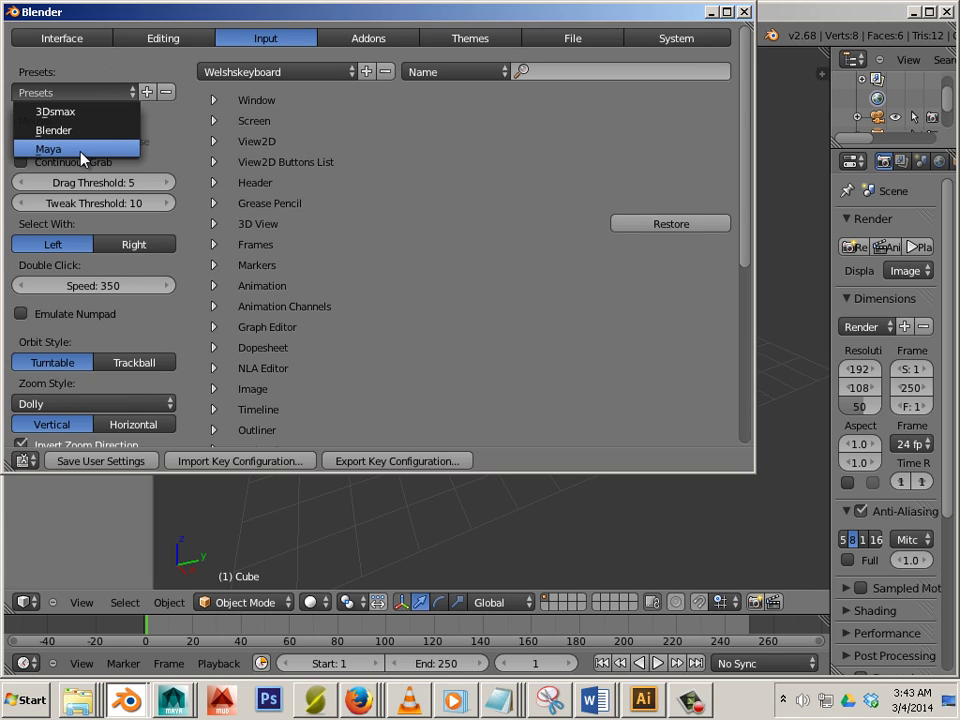
{"action": "left_click", "coordinate": [81, 152]}
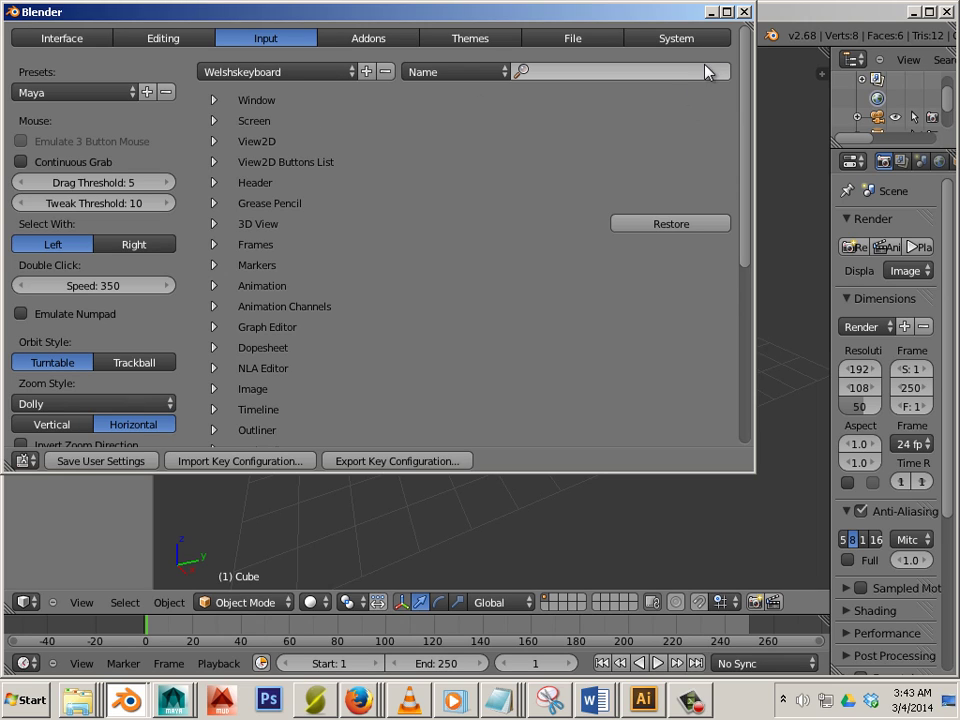
{"action": "left_click", "coordinate": [79, 463]}
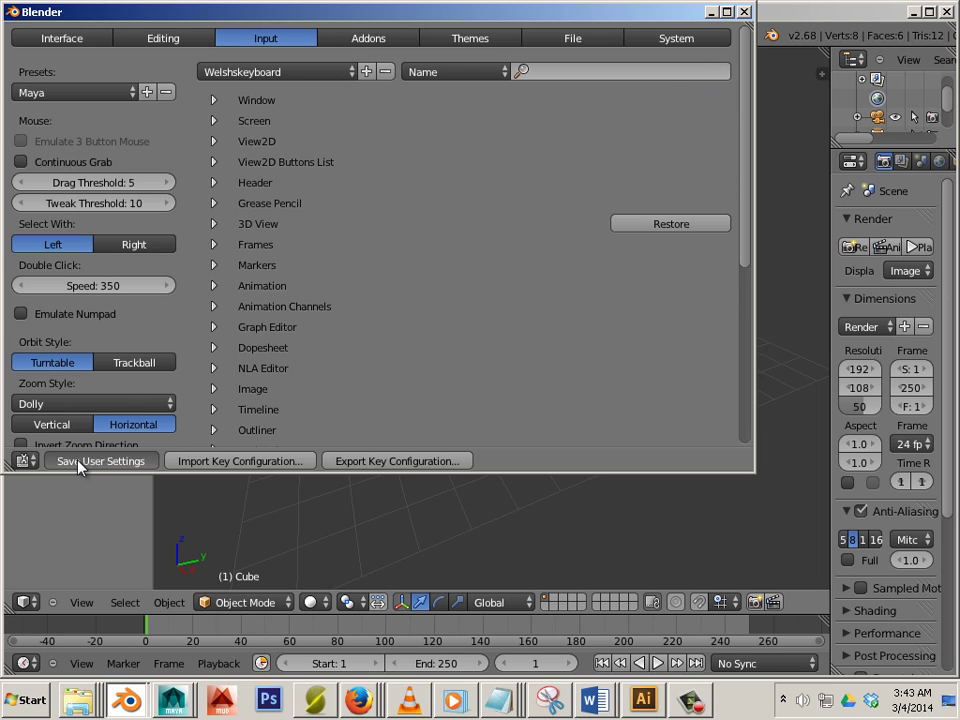
Step: Close the preferences window and move the default cube along Y, then freely
{"action": "left_click", "coordinate": [744, 11]}
{"action": "mouse_move", "coordinate": [487, 401]}
{"action": "middle_mouse_down"}
{"action": "mouse_move", "coordinate": [495, 426]}
{"action": "mouse_move", "coordinate": [583, 486]}
{"action": "mouse_move", "coordinate": [493, 420]}
{"action": "middle_mouse_up"}
{"action": "scroll", "coordinate": [495, 426], "scroll_direction": "up", "scroll_amount": 3}
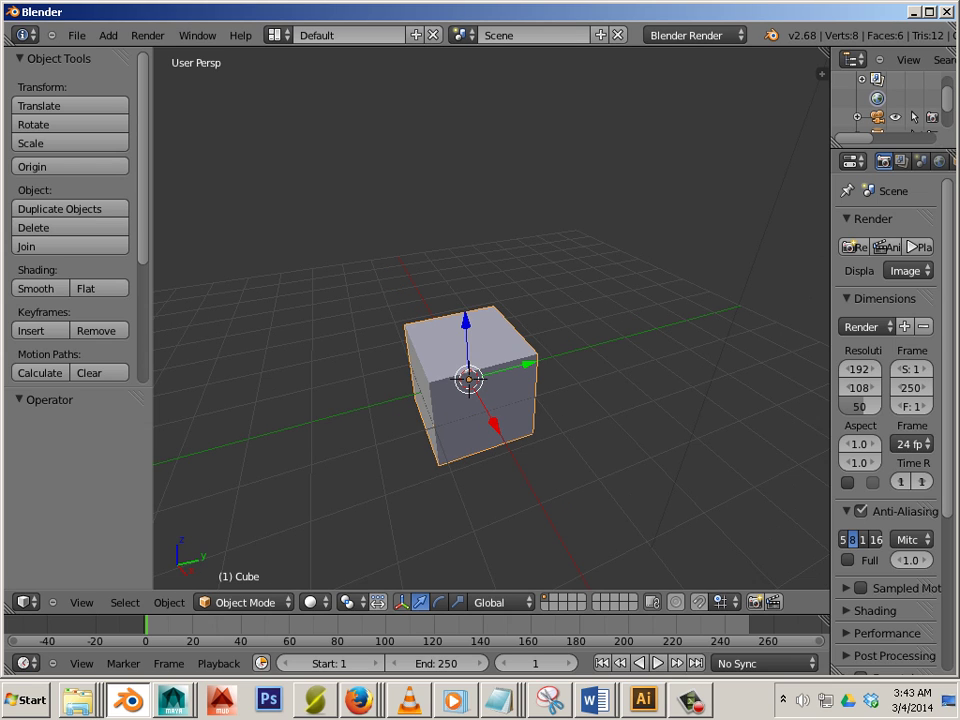
{"action": "key", "text": "g"}
{"action": "key", "text": "y"}
{"action": "left_click", "coordinate": [425, 390]}
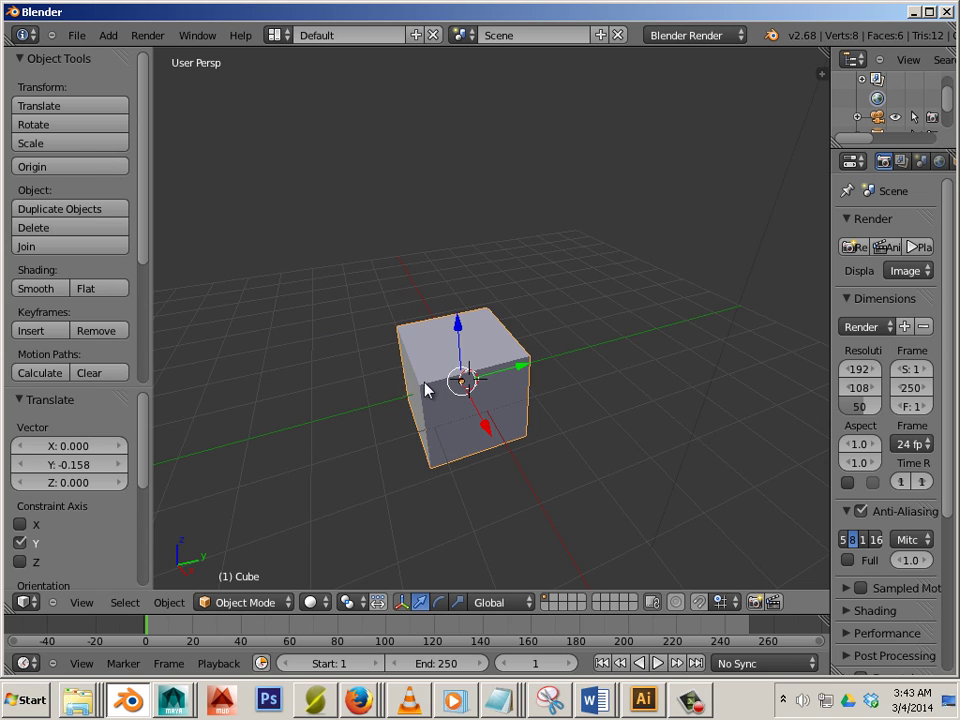
{"action": "middle_click_drag", "start_coordinate": [425, 390], "coordinate": [521, 392]}
{"action": "key", "text": "g"}
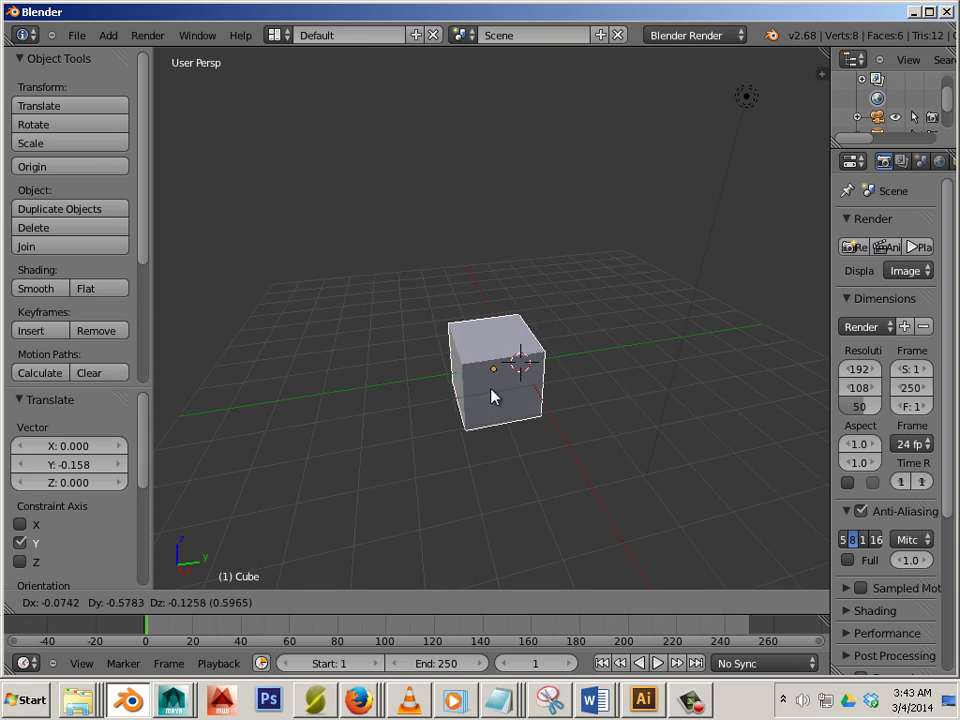
{"action": "left_click", "coordinate": [500, 385]}
Step: Delete the default cube
{"action": "middle_click_drag", "start_coordinate": [443, 369], "coordinate": [386, 374]}
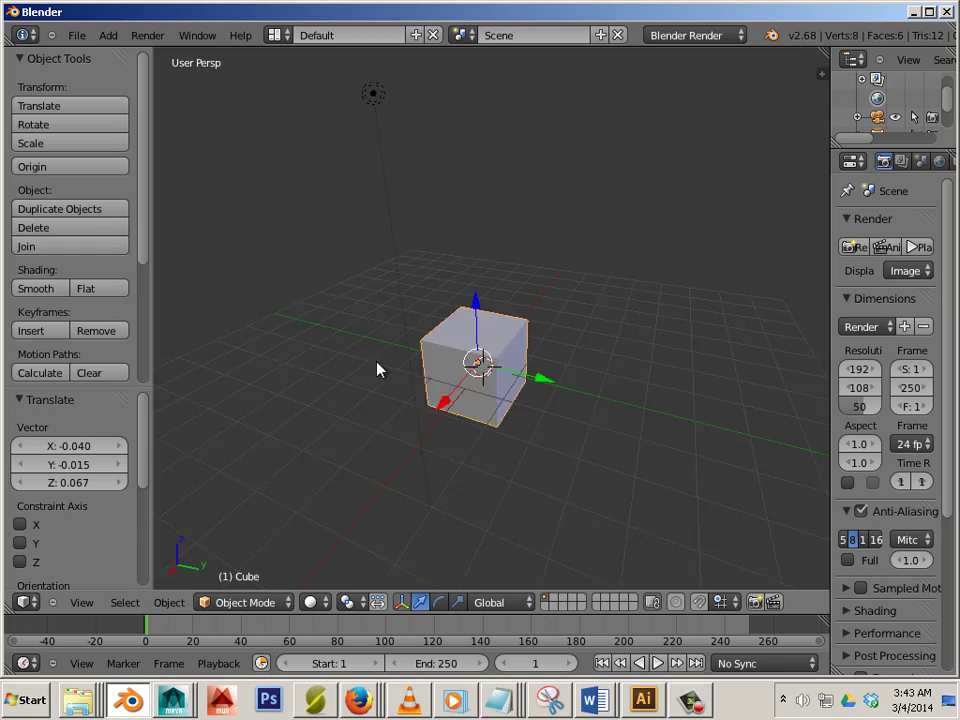
{"action": "middle_click_drag", "start_coordinate": [377, 370], "coordinate": [491, 351]}
{"action": "scroll", "coordinate": [583, 388], "scroll_direction": "up", "scroll_amount": 4}
{"action": "scroll", "coordinate": [528, 380], "scroll_direction": "down", "scroll_amount": 2}
{"action": "scroll", "coordinate": [528, 380], "scroll_direction": "down", "scroll_amount": 2}
{"action": "key", "text": "x"}
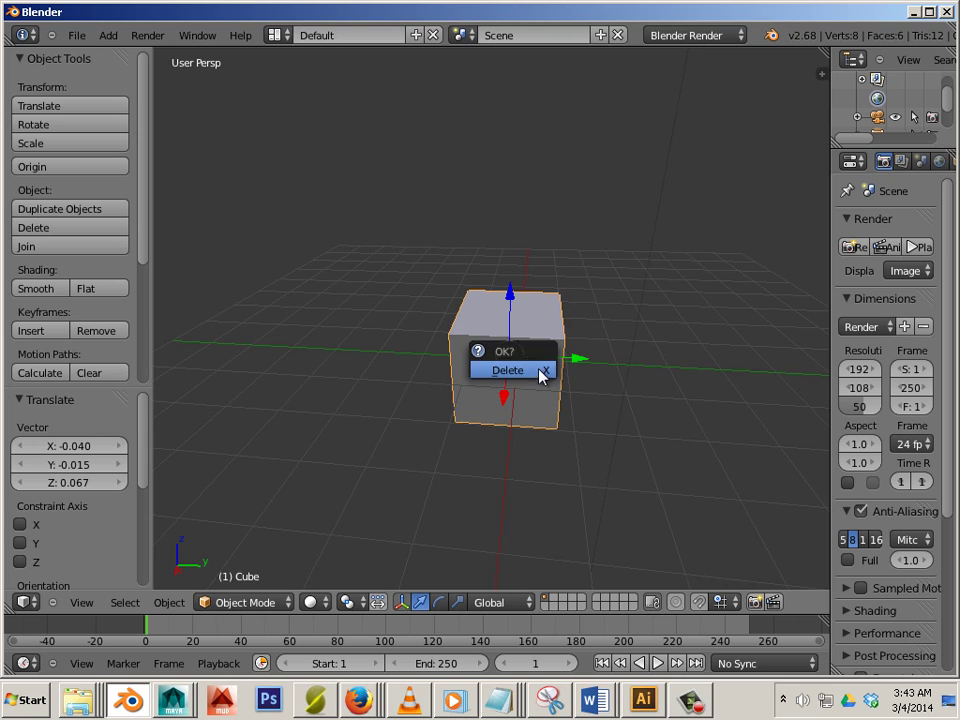
{"action": "left_click", "coordinate": [507, 370]}
Step: Delete the lamp and the camera, leaving only the grid
{"action": "scroll", "coordinate": [524, 390], "scroll_direction": "down", "scroll_amount": 2}
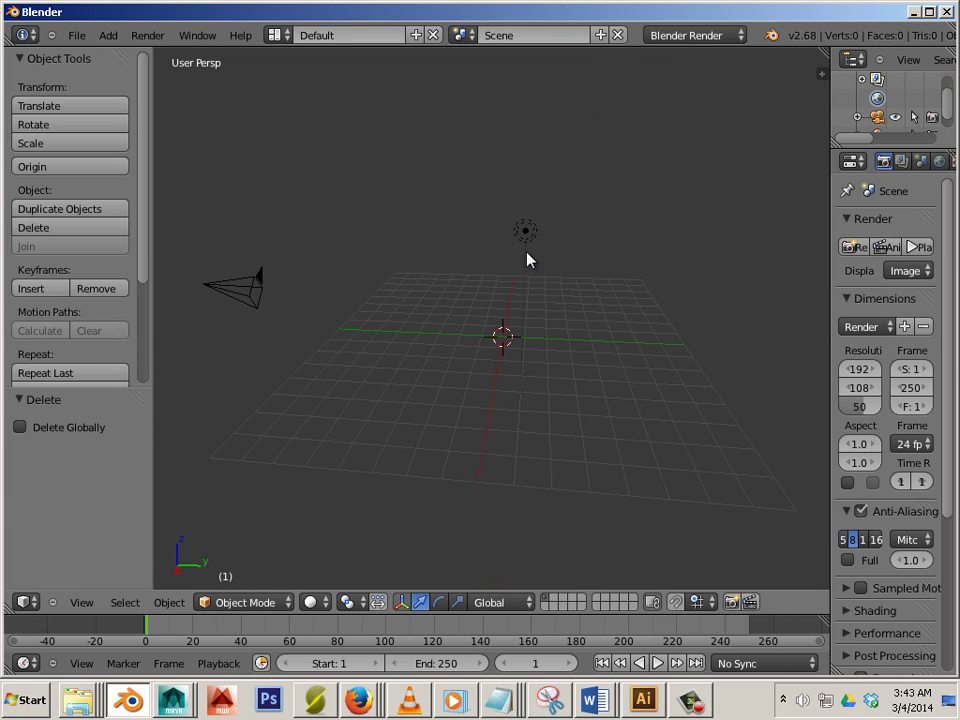
{"action": "right_click", "coordinate": [525, 233]}
{"action": "key", "text": "x"}
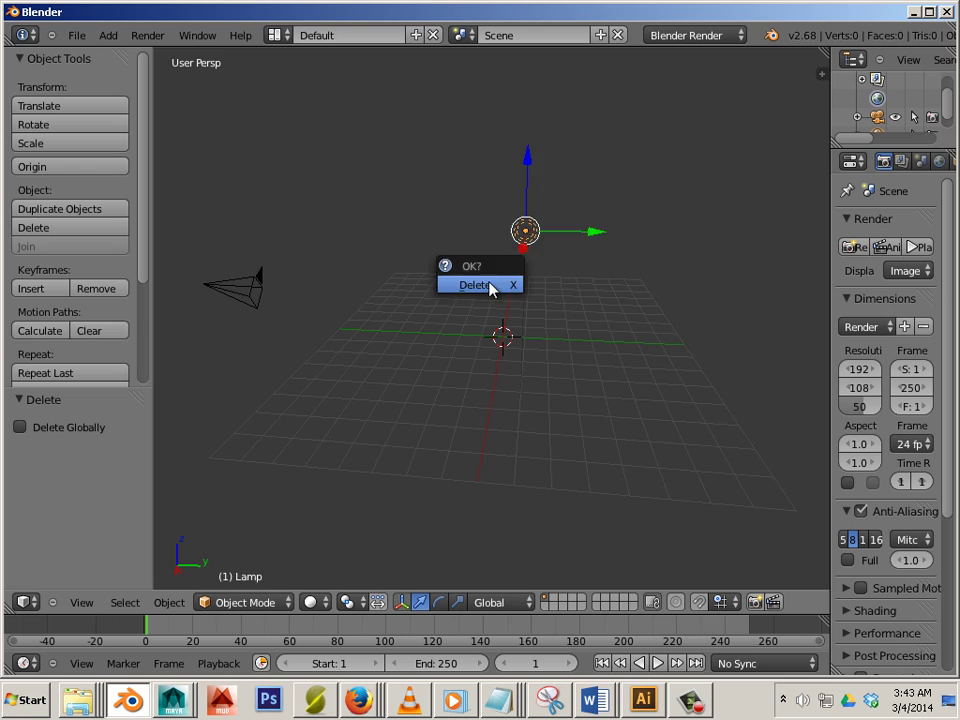
{"action": "left_click", "coordinate": [490, 289]}
{"action": "right_click", "coordinate": [229, 294]}
{"action": "key", "text": "x"}
{"action": "left_click", "coordinate": [231, 289]}
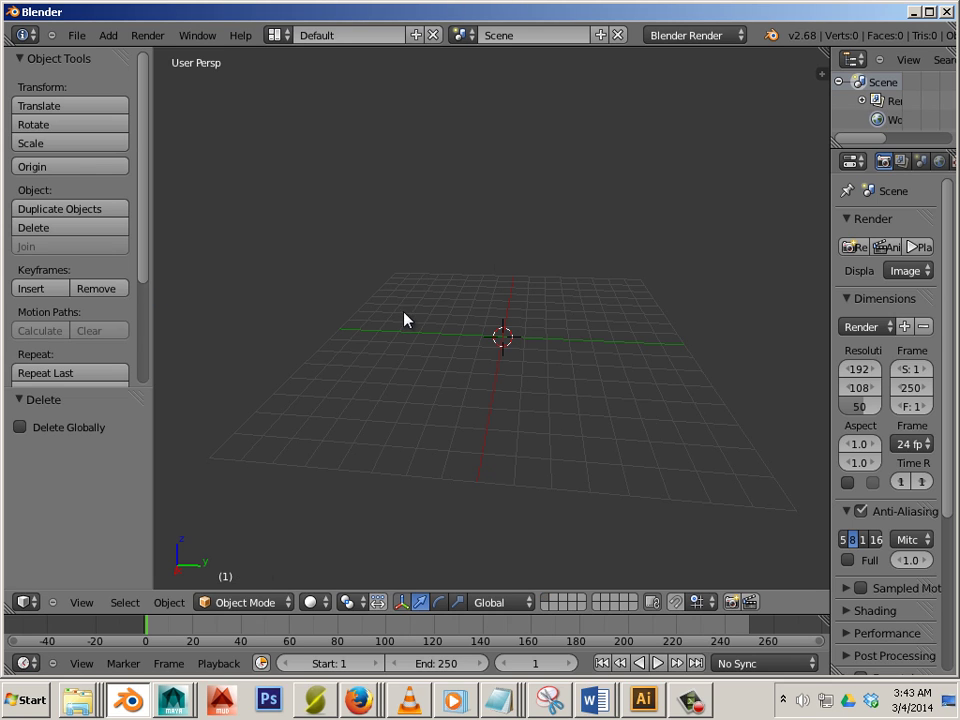
{"action": "middle_click_drag", "start_coordinate": [520, 355], "coordinate": [537, 370]}
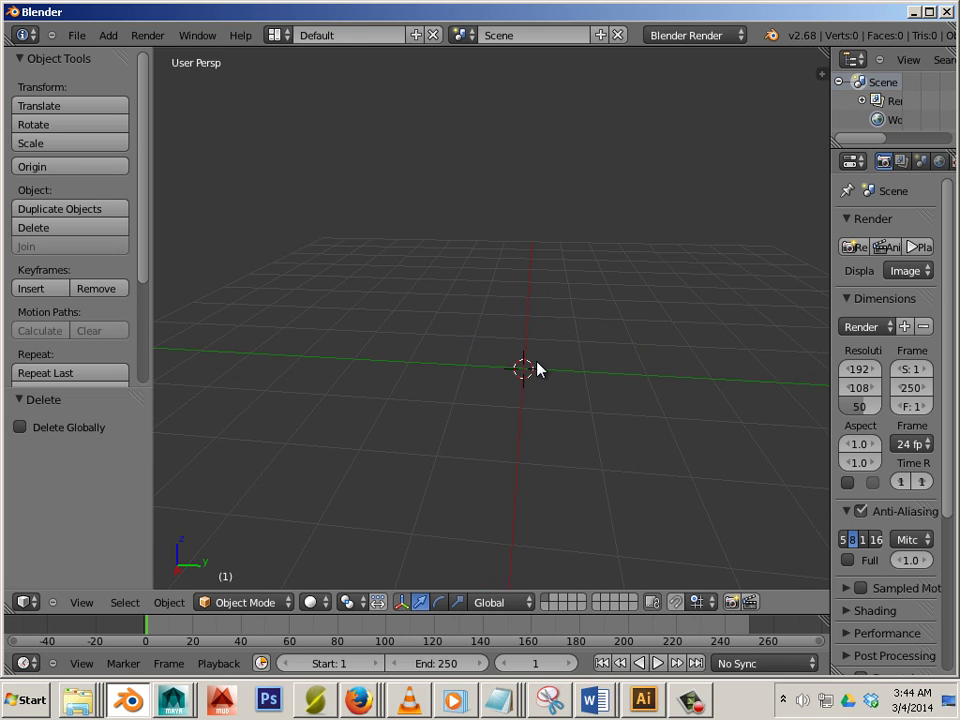
Step: Import WEIRDPONYTHING.svg from the Desktop into the Blender scene
{"action": "left_click", "coordinate": [76, 35]}
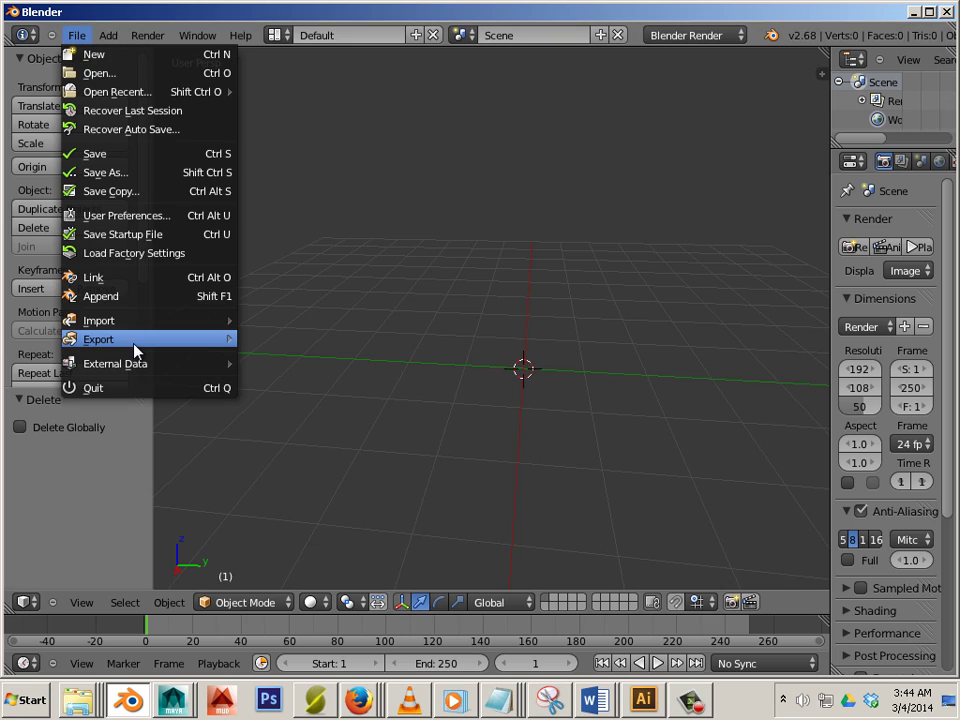
{"action": "mouse_move", "coordinate": [136, 328]}
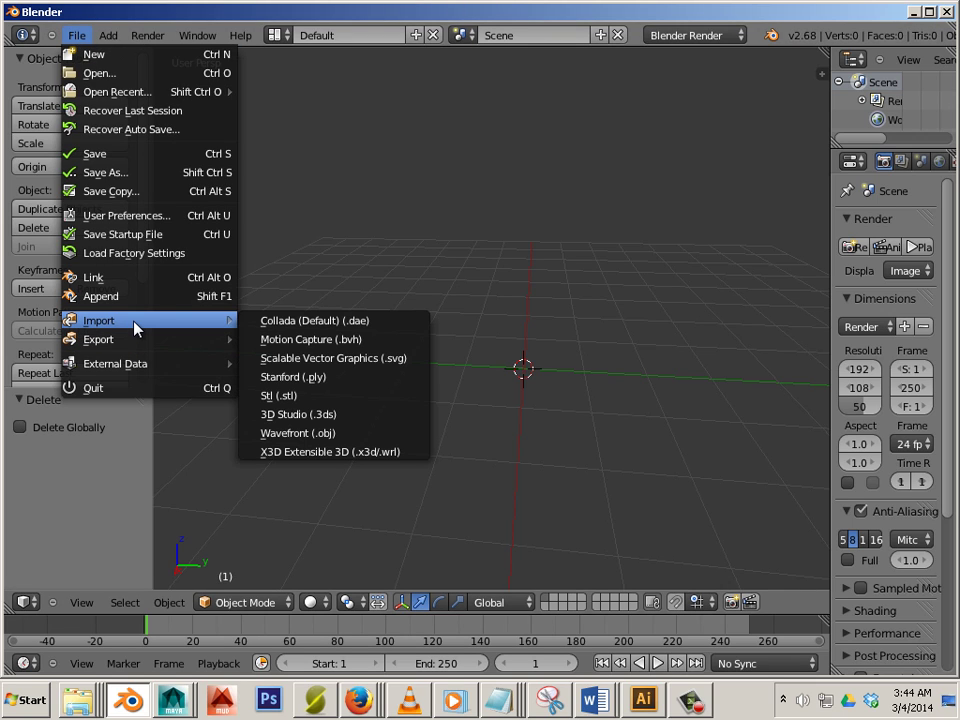
{"action": "left_click", "coordinate": [397, 368]}
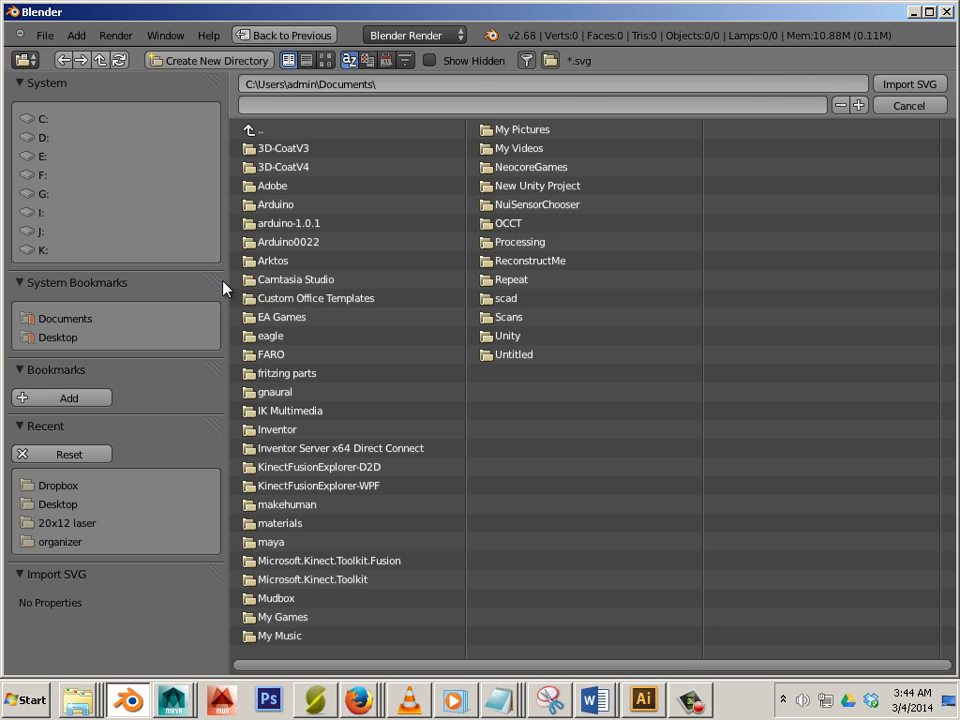
{"action": "left_click", "coordinate": [63, 337]}
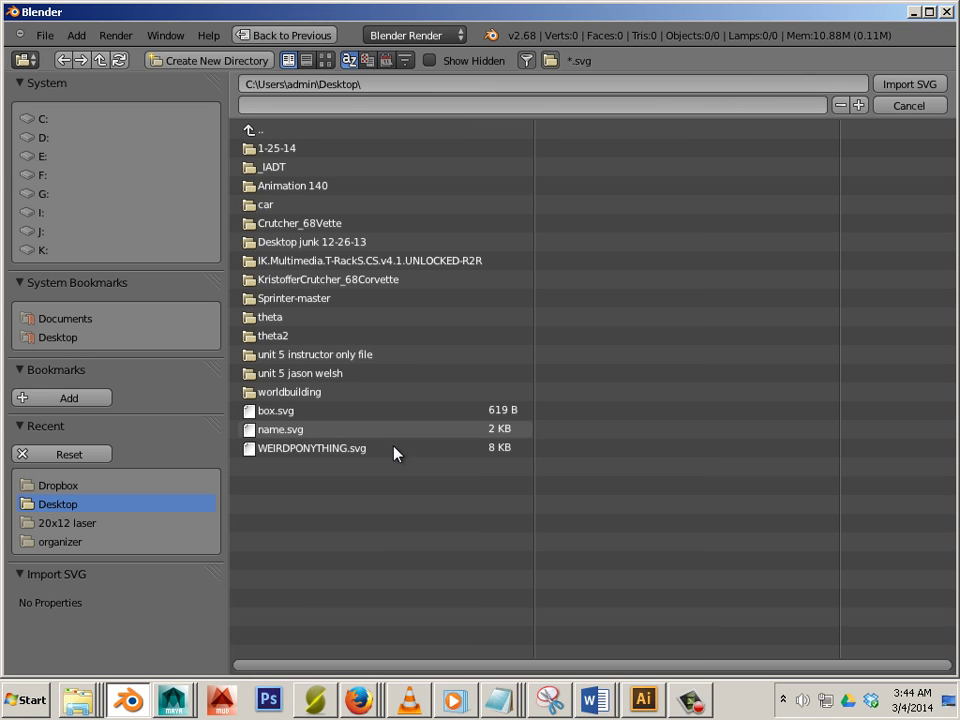
{"action": "double_click", "coordinate": [325, 448]}
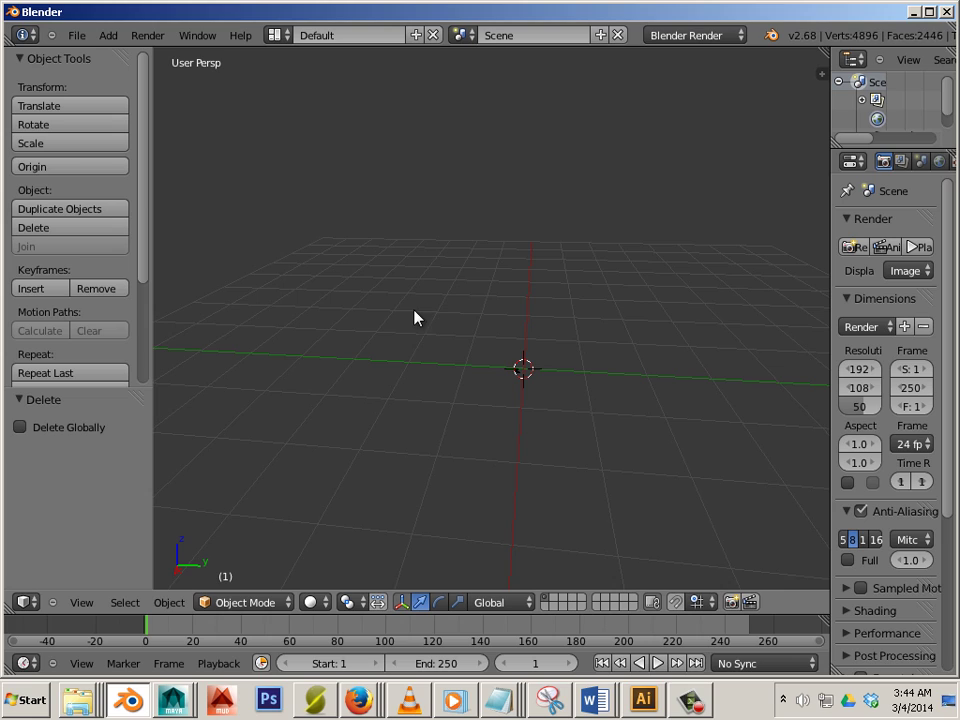
Step: Box-select the imported pony silhouette and frame it in the view
{"action": "key", "text": "b"}
{"action": "left_click_drag", "start_coordinate": [405, 315], "coordinate": [624, 457]}
{"action": "key", "text": "KP_Decimal"}
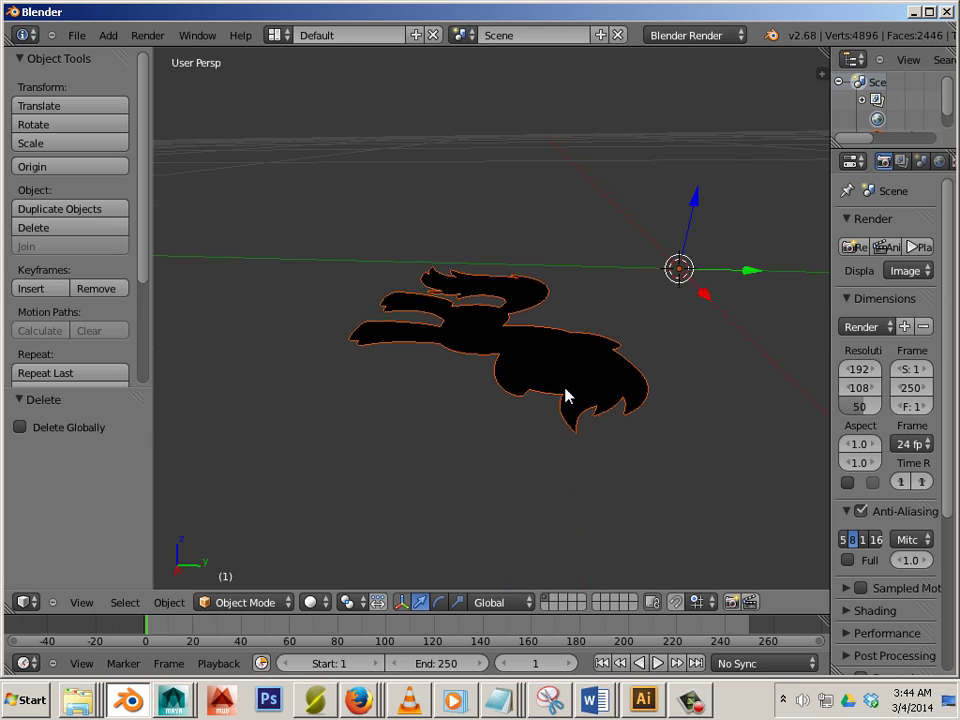
Step: Set the pony's origin to its geometry centre
{"action": "middle_click_drag", "start_coordinate": [288, 337], "coordinate": [513, 376]}
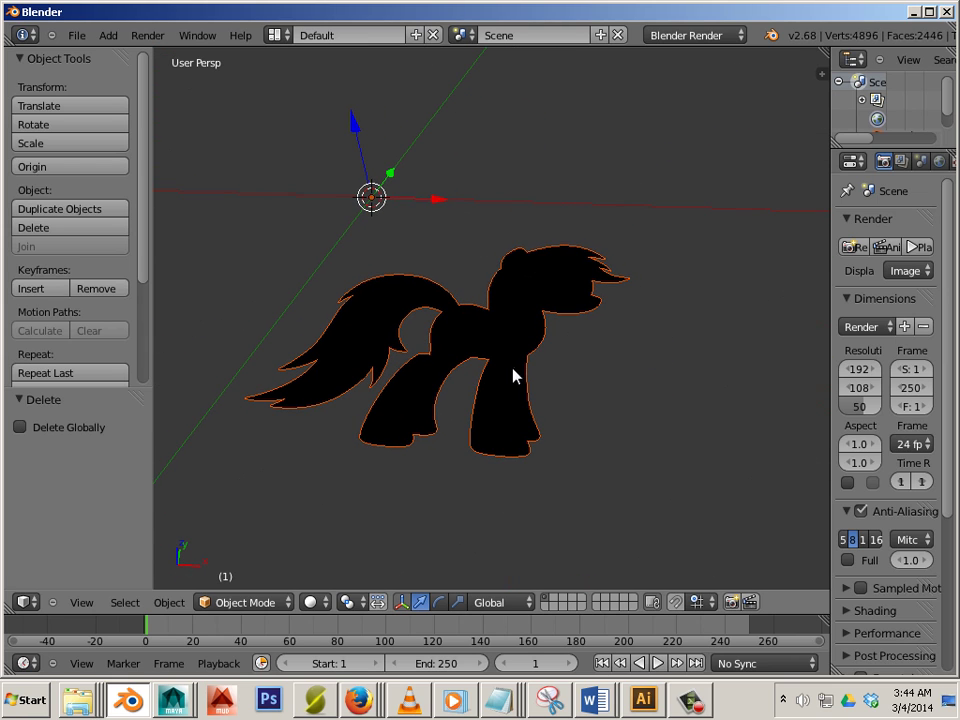
{"action": "left_click", "coordinate": [169, 602]}
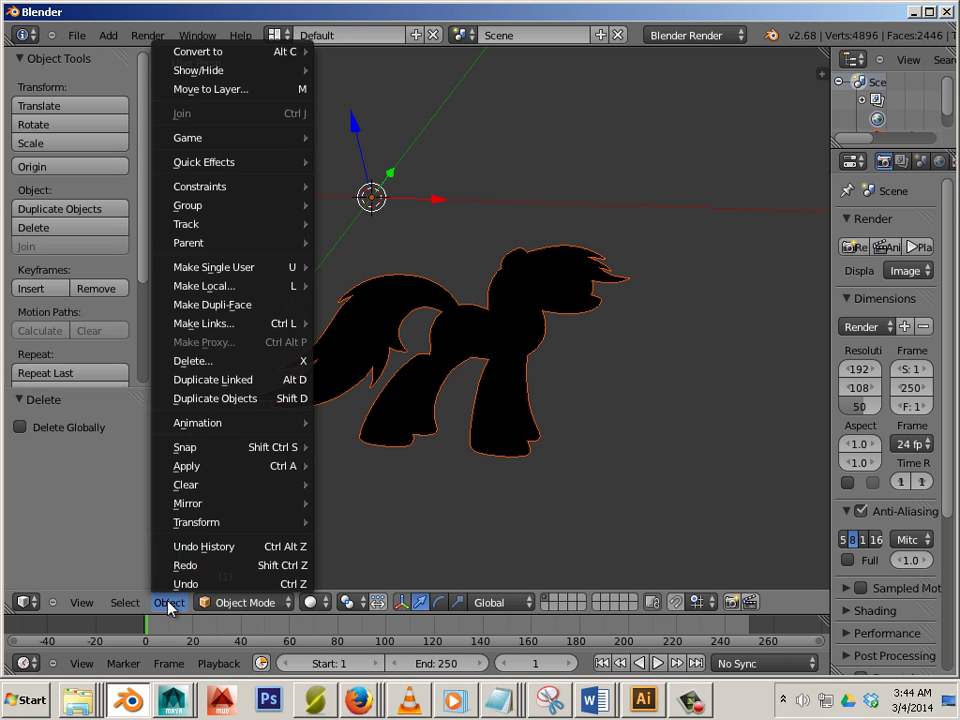
{"action": "mouse_move", "coordinate": [208, 521]}
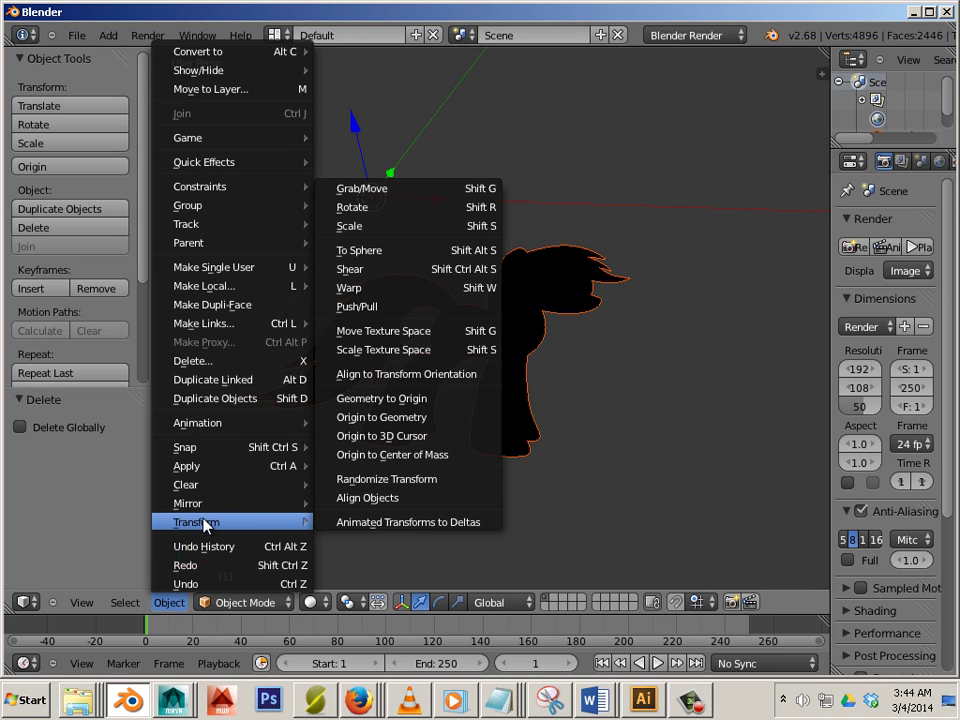
{"action": "left_click", "coordinate": [376, 423]}
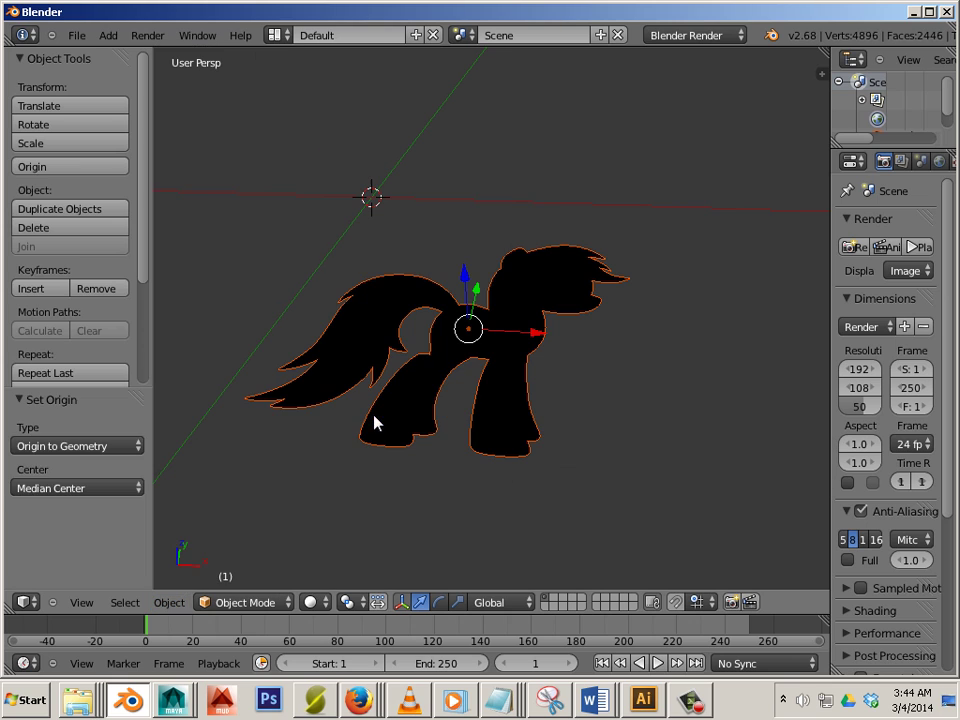
Step: Drag the pony along X and Y onto the world origin
{"action": "left_click_drag", "start_coordinate": [549, 329], "coordinate": [362, 341]}
{"action": "middle_click_drag", "start_coordinate": [370, 345], "coordinate": [517, 326]}
{"action": "left_click_drag", "start_coordinate": [517, 326], "coordinate": [678, 214]}
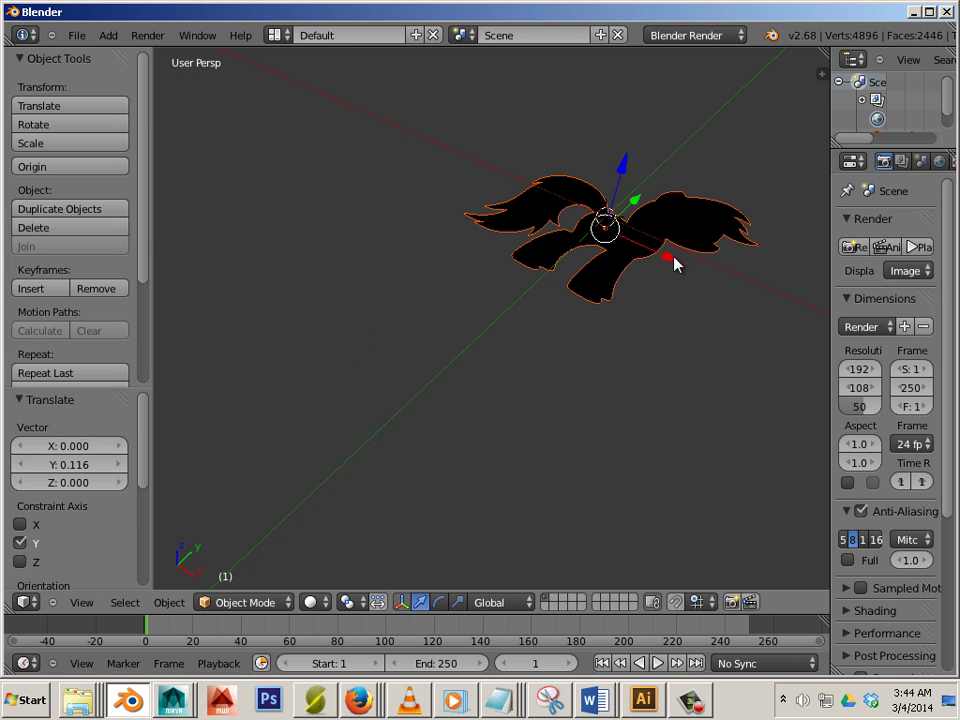
{"action": "left_click_drag", "start_coordinate": [673, 261], "coordinate": [654, 242]}
{"action": "left_click_drag", "start_coordinate": [624, 199], "coordinate": [638, 189]}
{"action": "middle_click_drag", "start_coordinate": [540, 378], "coordinate": [530, 474]}
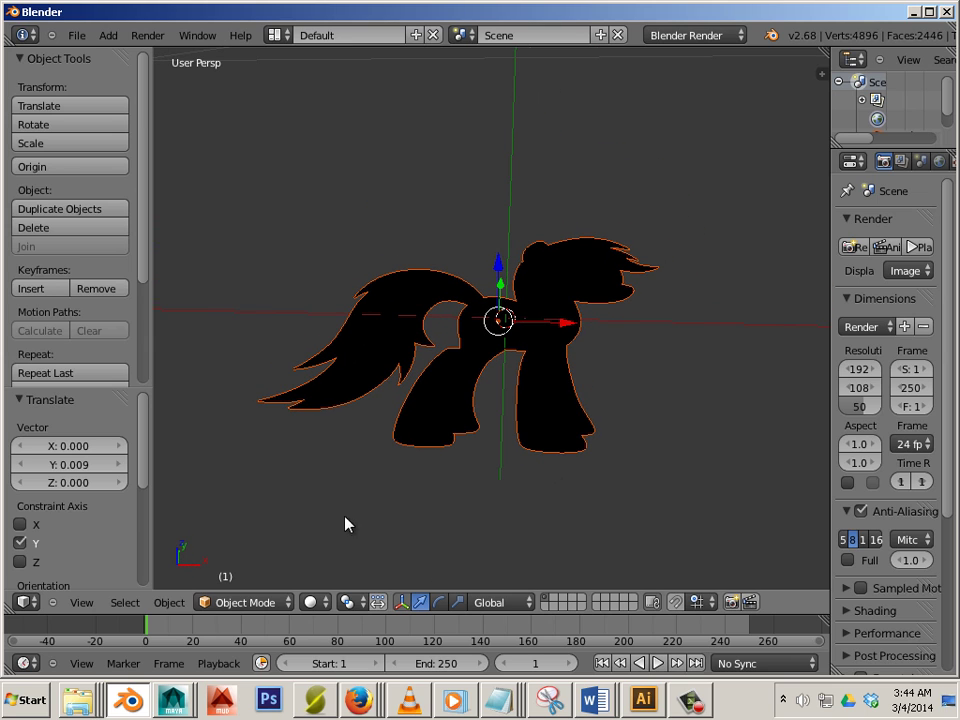
Step: Deselect everything and select the pony curve object
{"action": "left_click", "coordinate": [169, 603]}
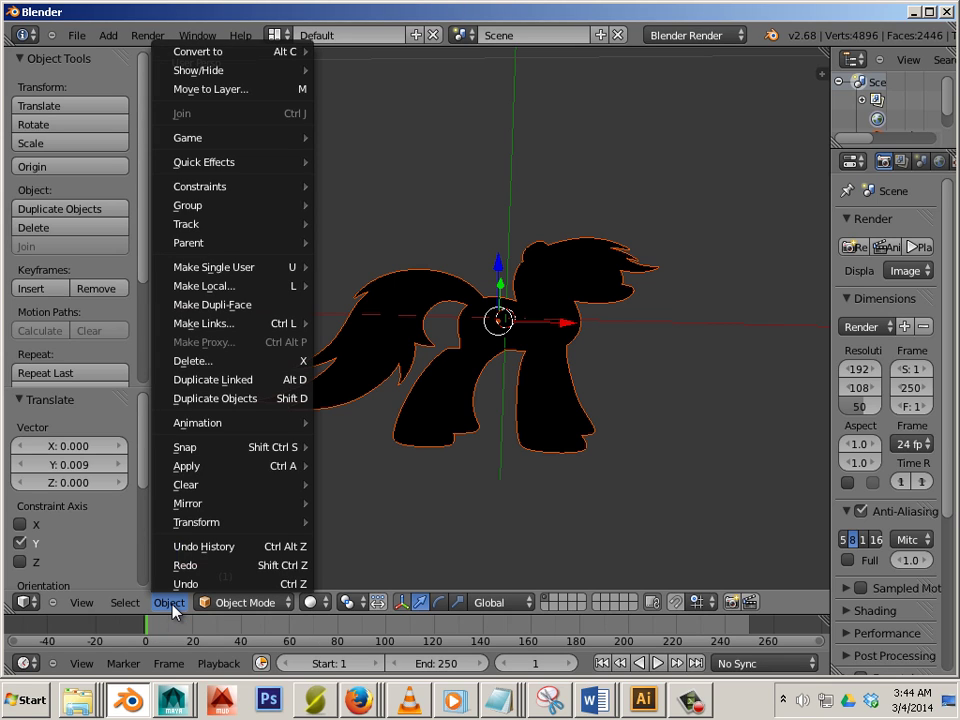
{"action": "mouse_move", "coordinate": [230, 55]}
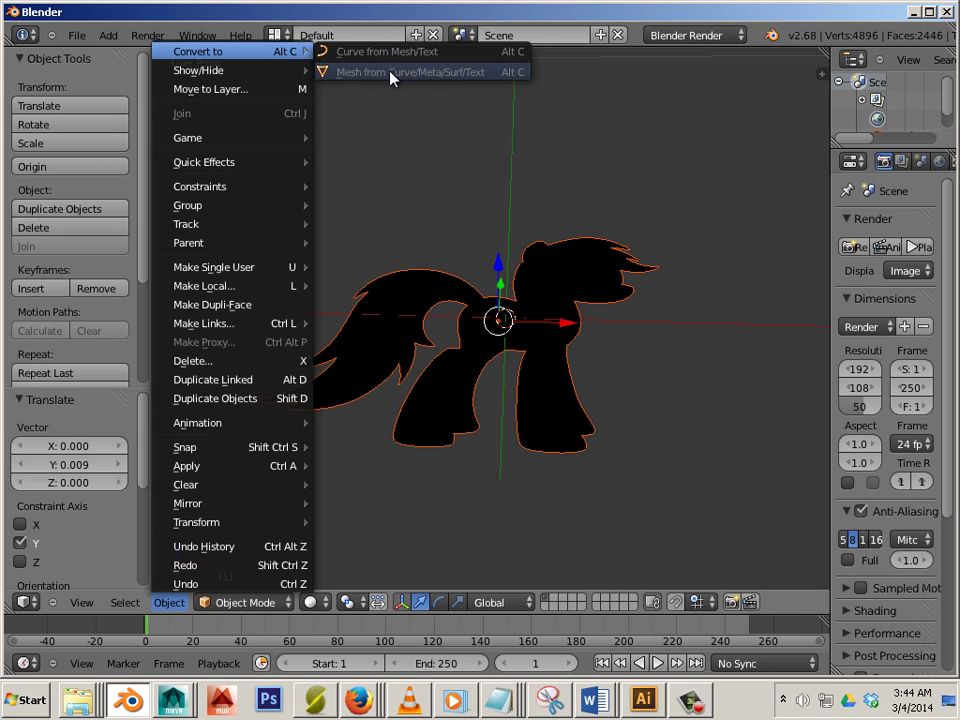
{"action": "key", "text": "a"}
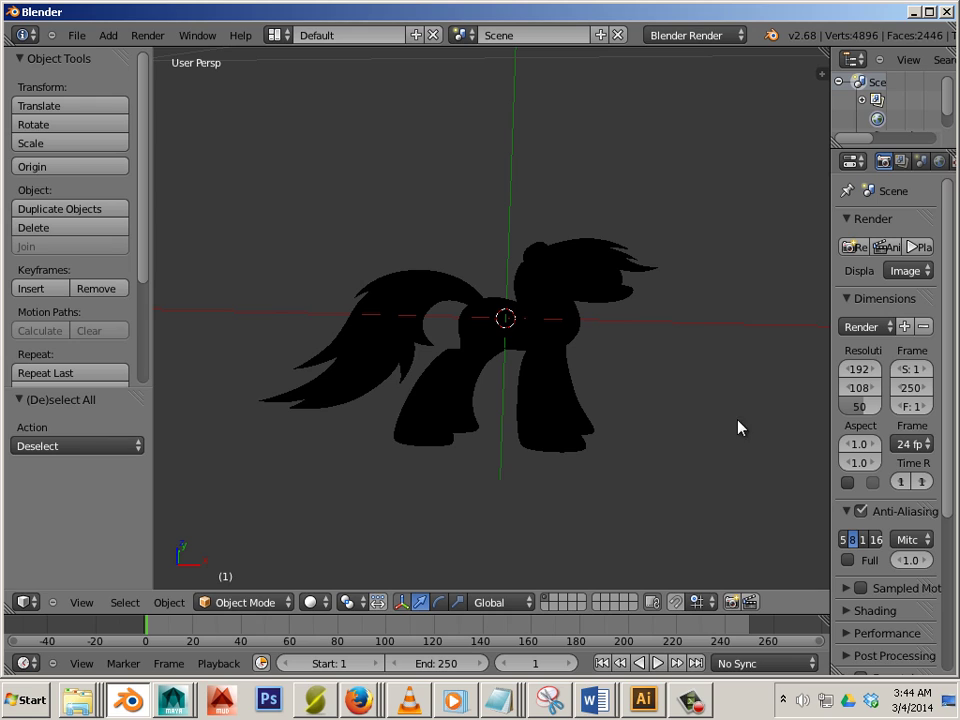
{"action": "right_click", "coordinate": [561, 362]}
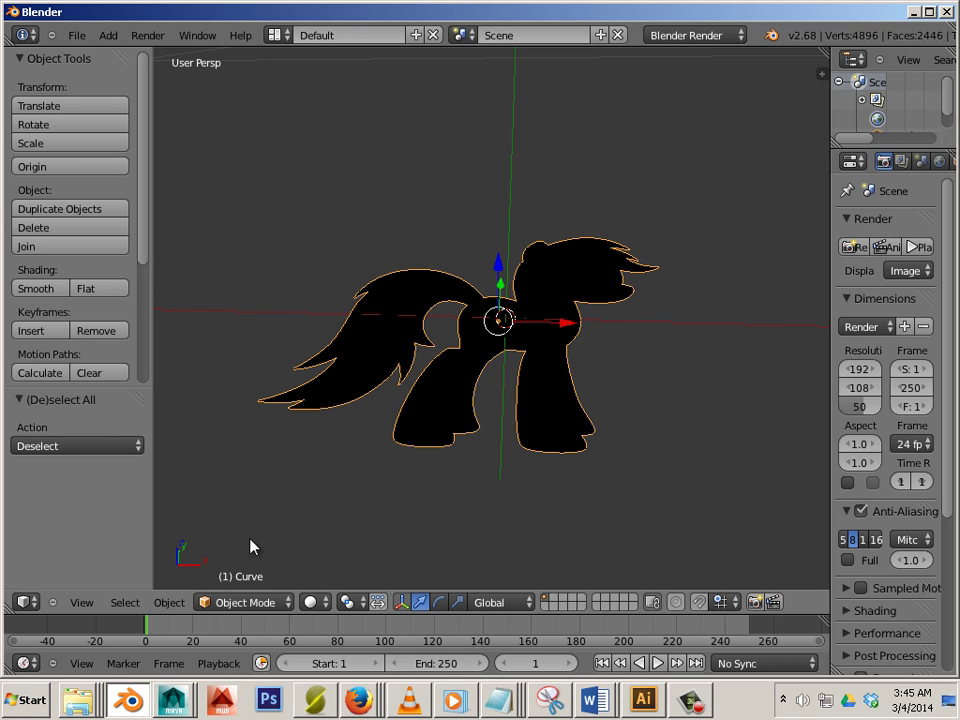
Step: Convert the pony curve into a mesh and widen the Properties area
{"action": "left_click", "coordinate": [169, 602]}
{"action": "mouse_move", "coordinate": [200, 50]}
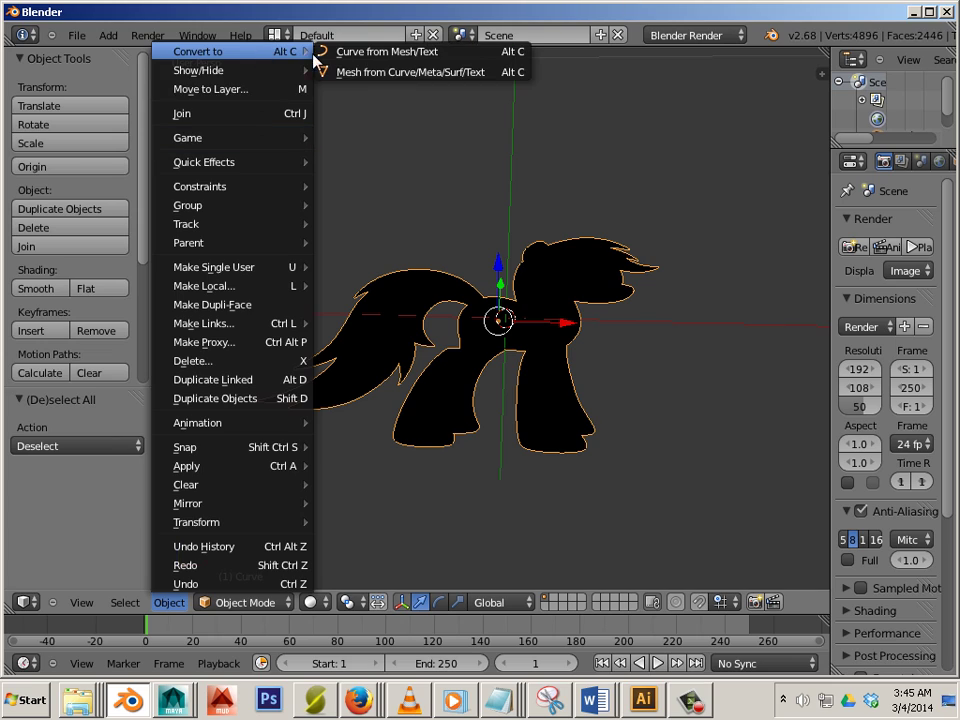
{"action": "left_click", "coordinate": [383, 73]}
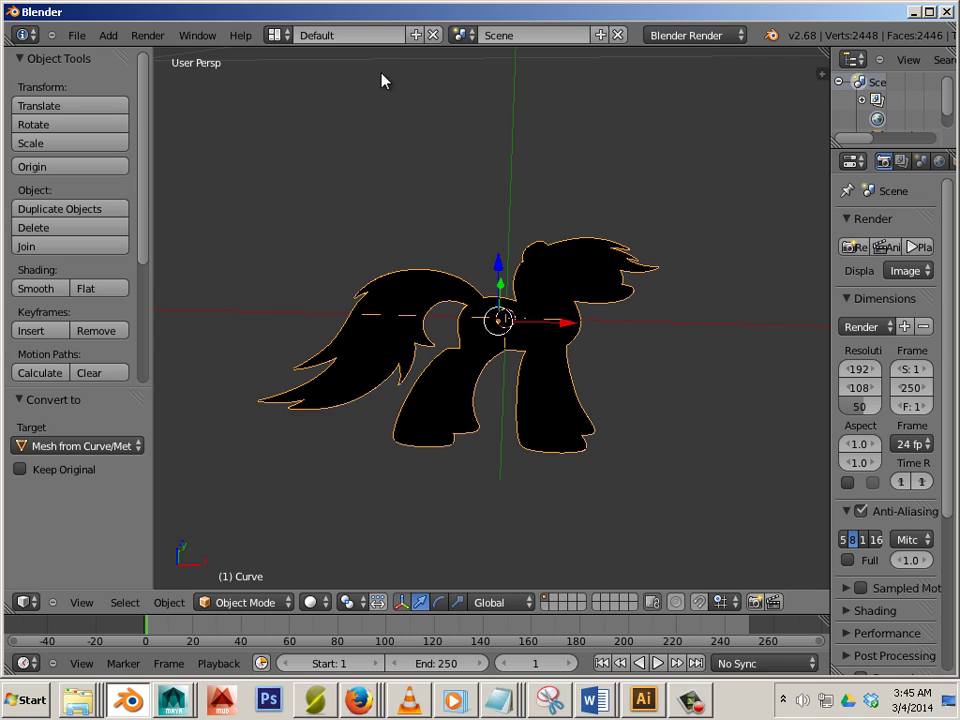
{"action": "middle_click_drag", "start_coordinate": [388, 189], "coordinate": [684, 245]}
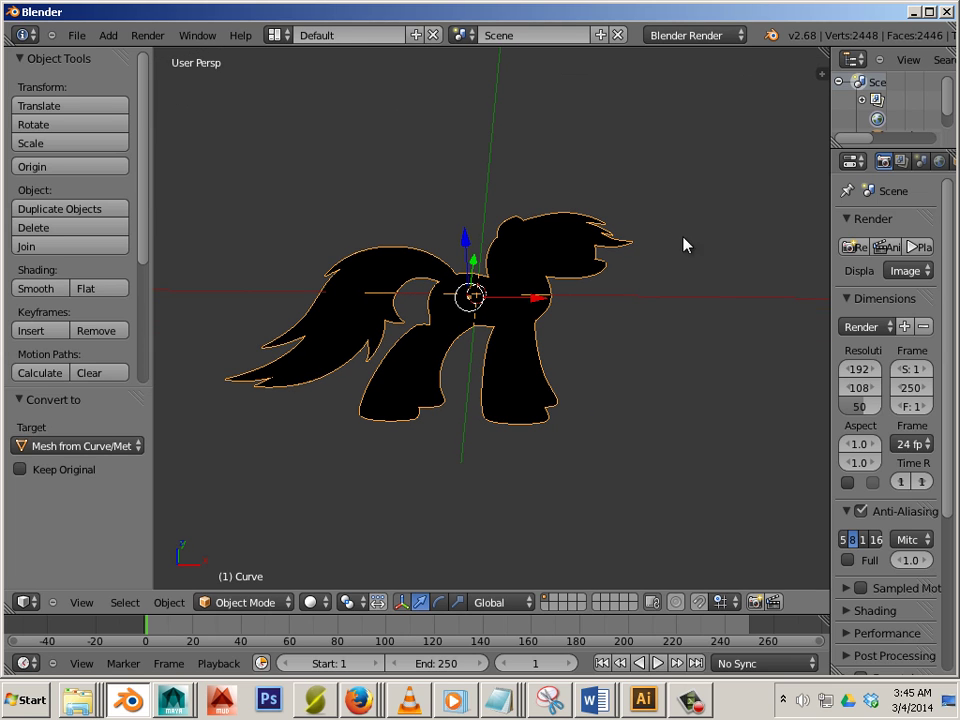
{"action": "left_click_drag", "start_coordinate": [828, 238], "coordinate": [636, 246]}
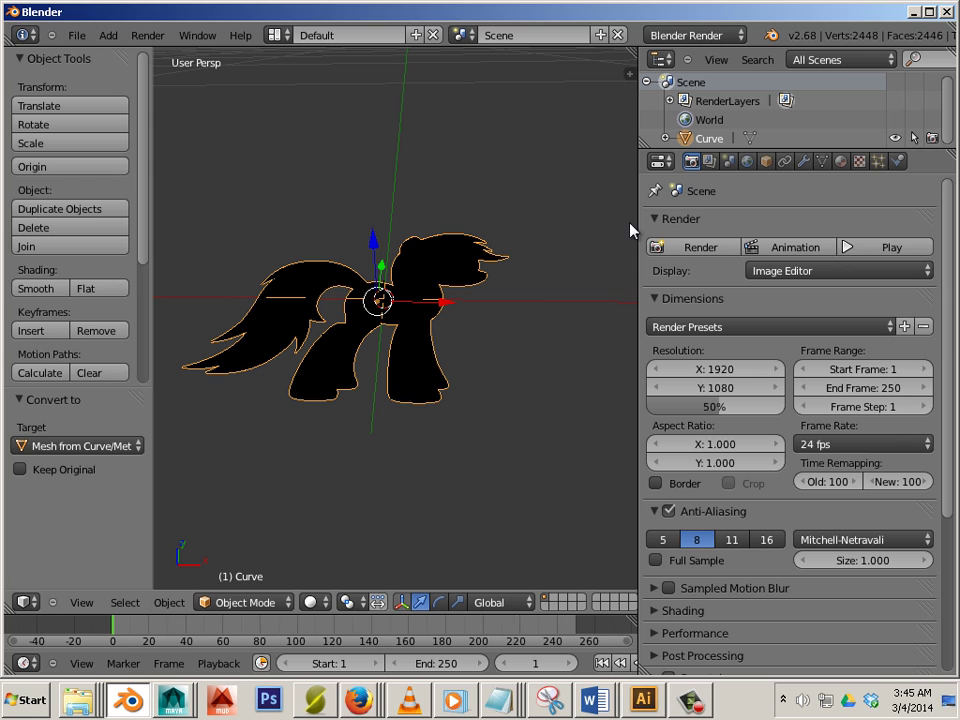
Step: Unlink the SVGMat material from the pony in the Material tab
{"action": "left_click_drag", "start_coordinate": [631, 222], "coordinate": [608, 226]}
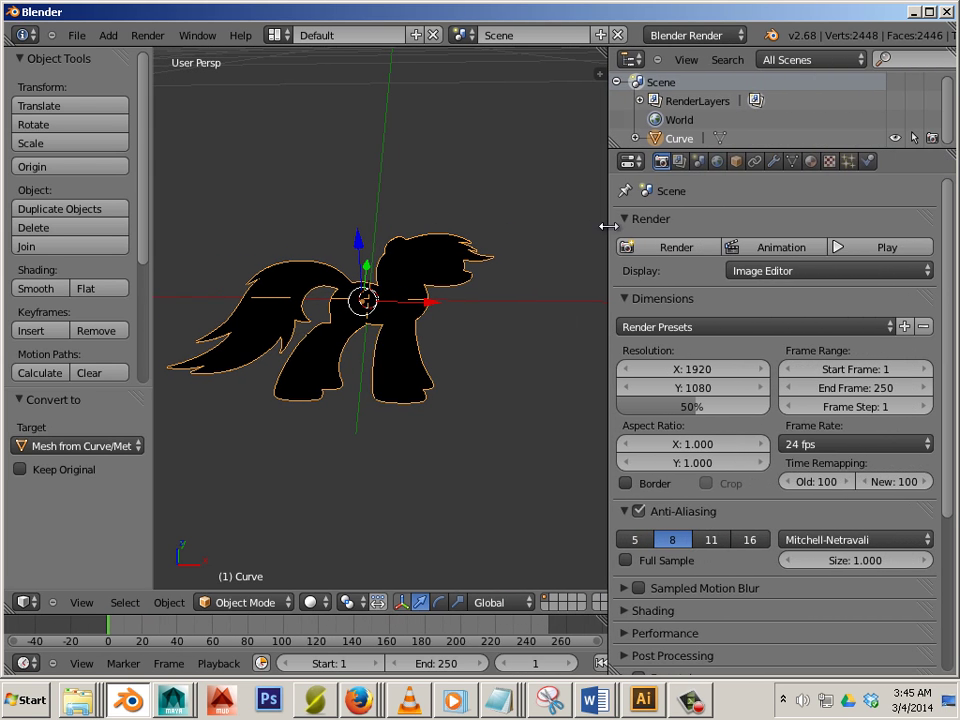
{"action": "left_click", "coordinate": [811, 162]}
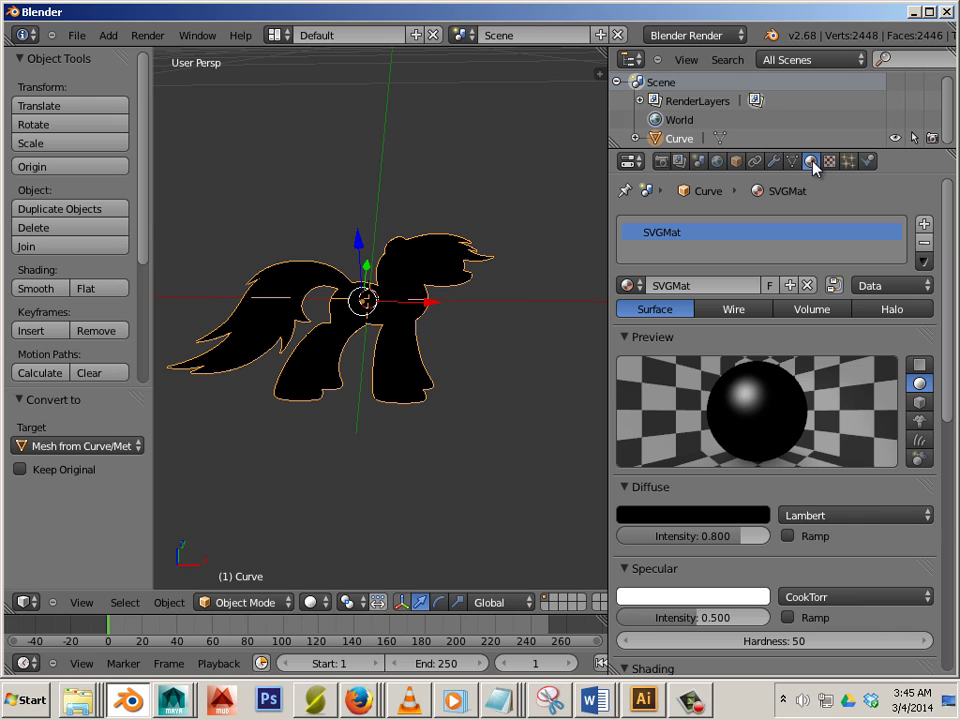
{"action": "left_click", "coordinate": [808, 286]}
{"action": "middle_click_drag", "start_coordinate": [450, 350], "coordinate": [507, 345]}
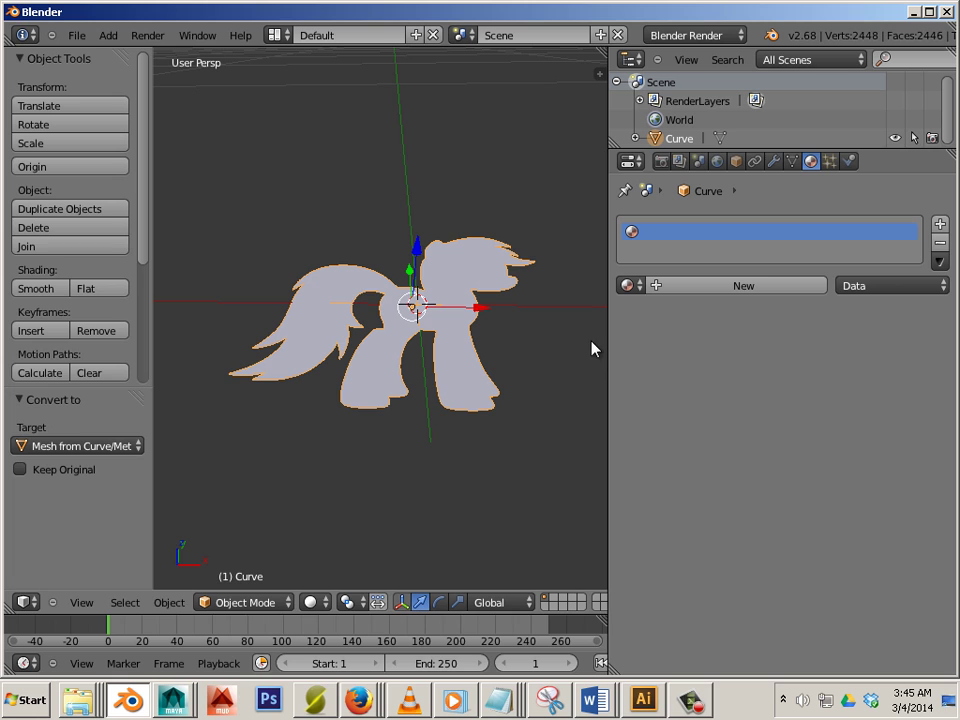
{"action": "left_click_drag", "start_coordinate": [609, 332], "coordinate": [805, 362]}
Step: Enter Edit Mode on the pony mesh and deselect all vertices
{"action": "key", "text": "Tab"}
{"action": "key", "text": "Tab"}
{"action": "key", "text": "Tab"}
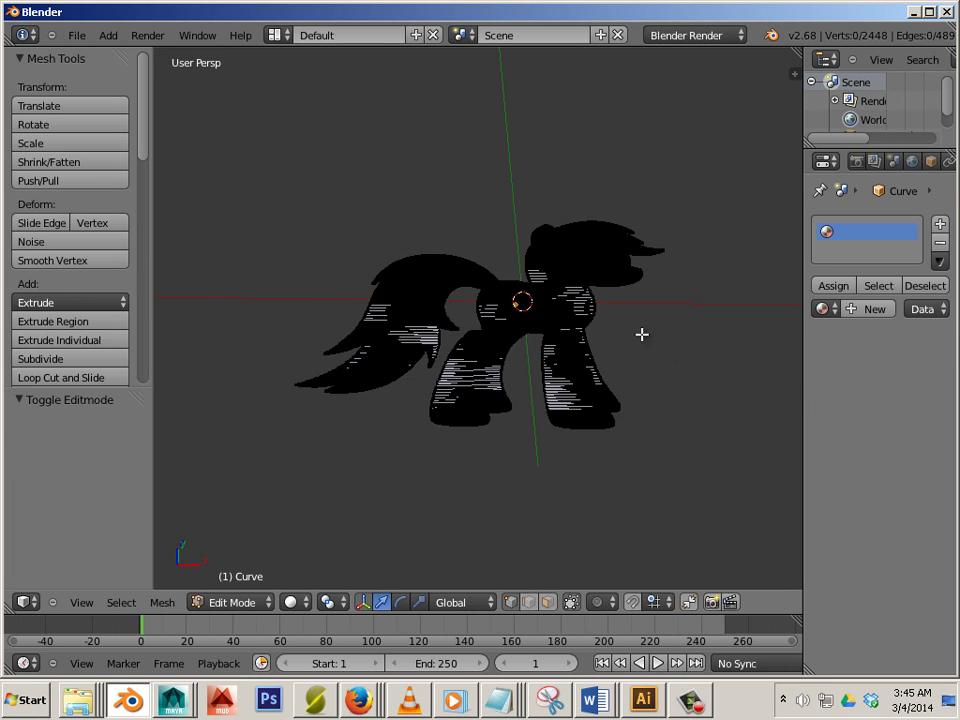
{"action": "middle_click_drag", "start_coordinate": [664, 348], "coordinate": [532, 406]}
{"action": "key", "text": "Tab"}
{"action": "key", "text": "Tab"}
{"action": "key", "text": "Tab"}
{"action": "key", "text": "Tab"}
{"action": "key", "text": "Tab"}
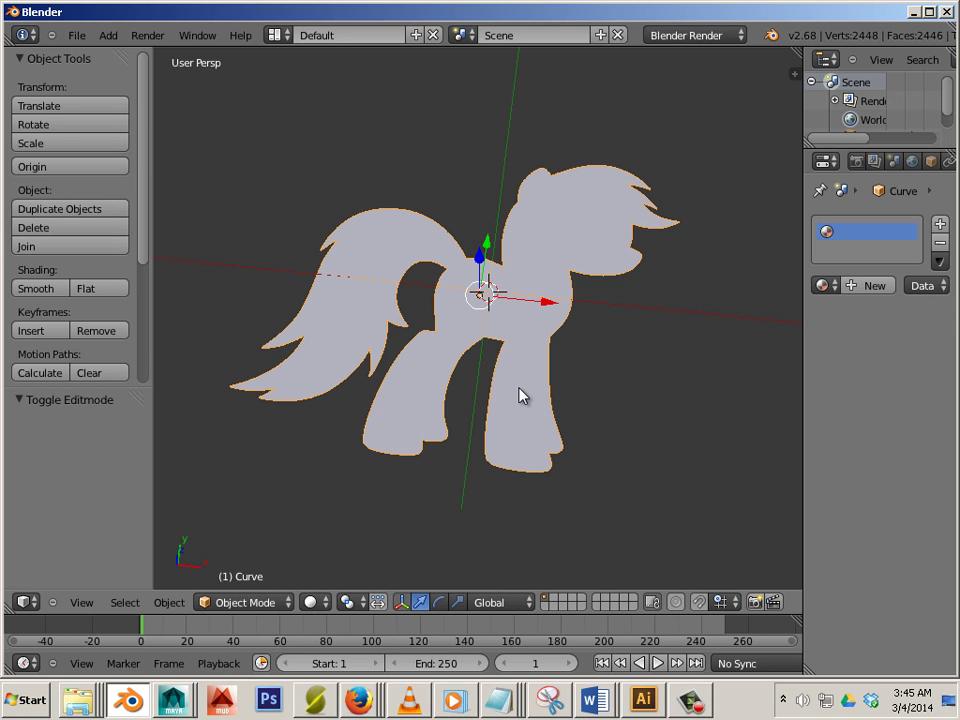
{"action": "key", "text": "Tab"}
{"action": "key", "text": "Tab"}
{"action": "key", "text": "a"}
{"action": "key", "text": "Tab"}
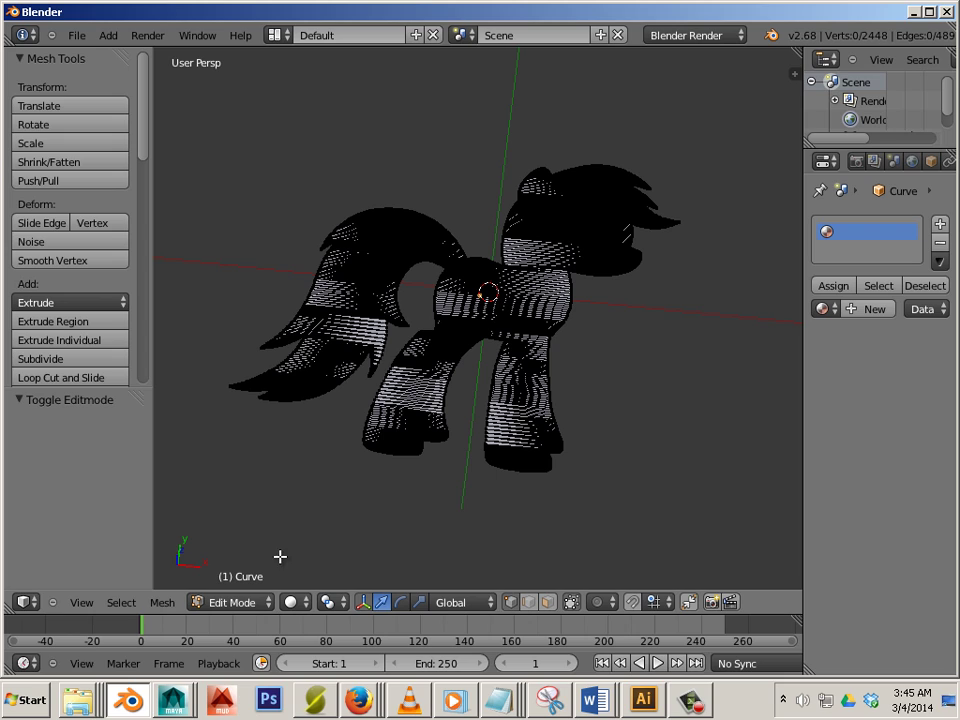
Step: In face mode, select all linked pony faces from a front-leg face, then switch to orthographic view
{"action": "left_click", "coordinate": [547, 602]}
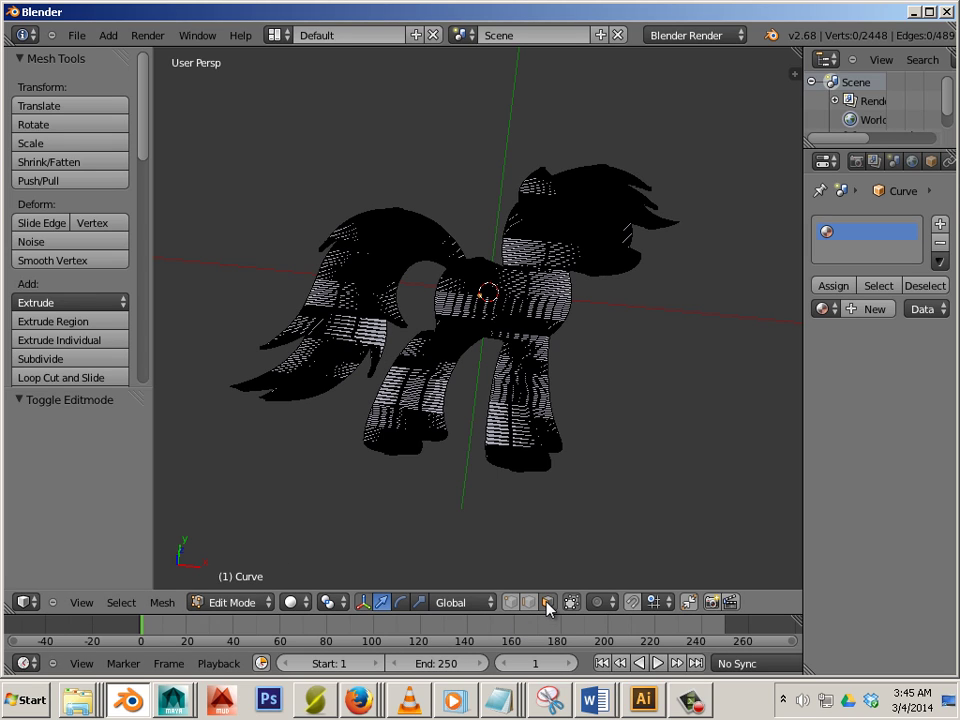
{"action": "key", "text": "a"}
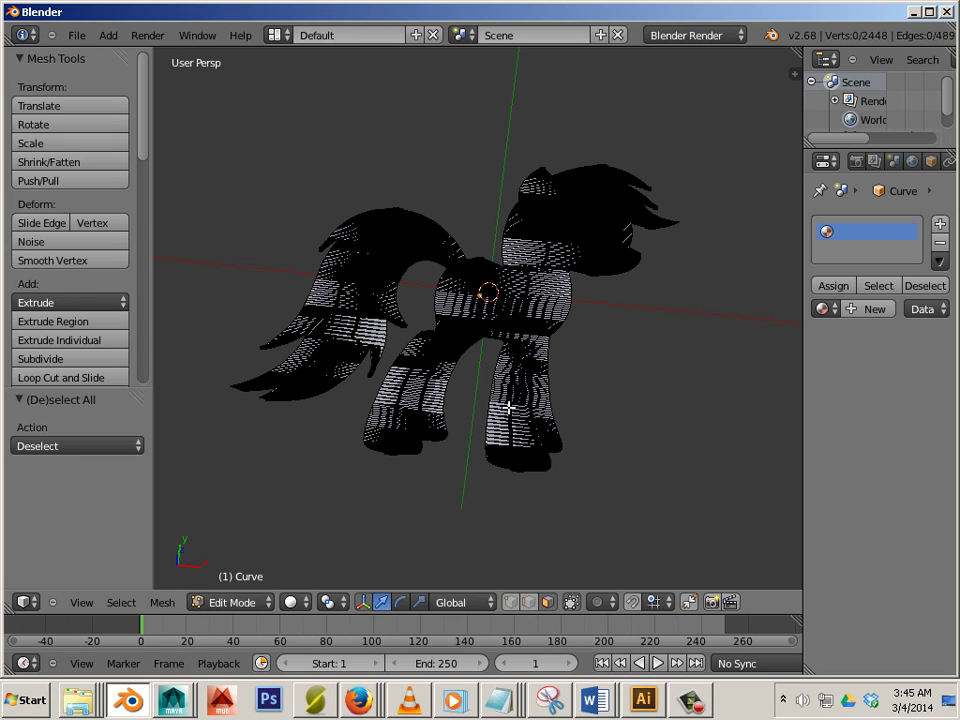
{"action": "right_click", "coordinate": [512, 416]}
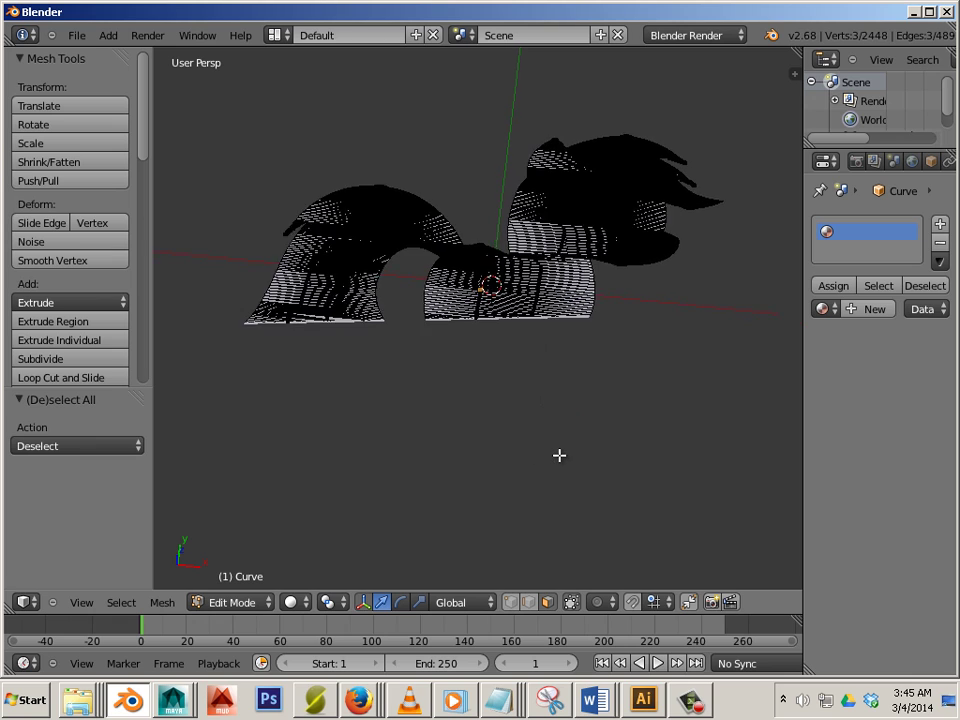
{"action": "key", "text": "Right"}
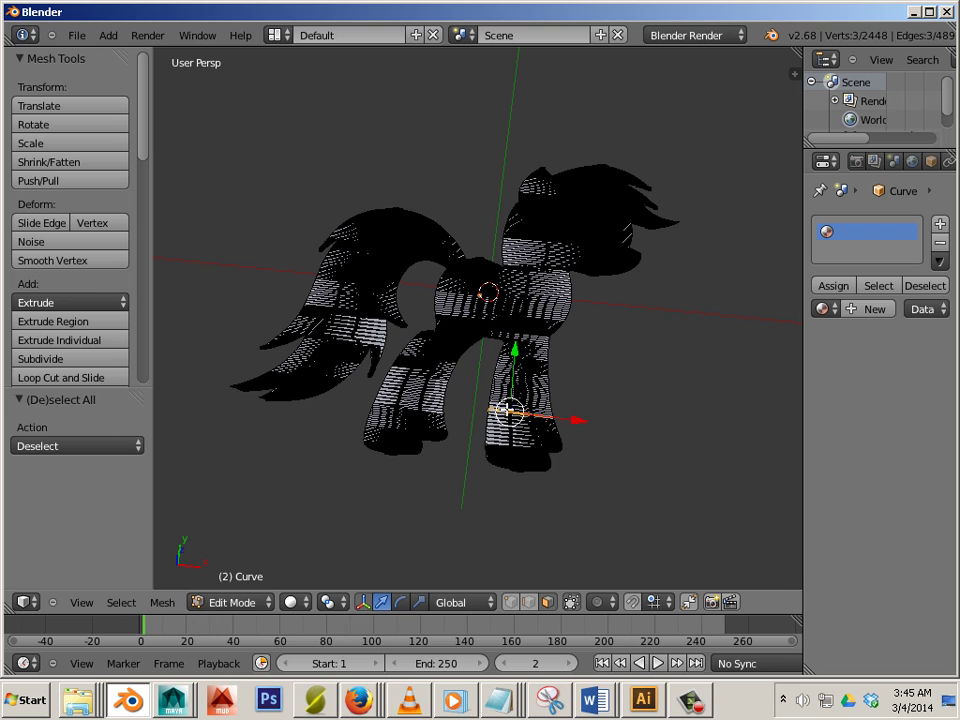
{"action": "key", "text": "l"}
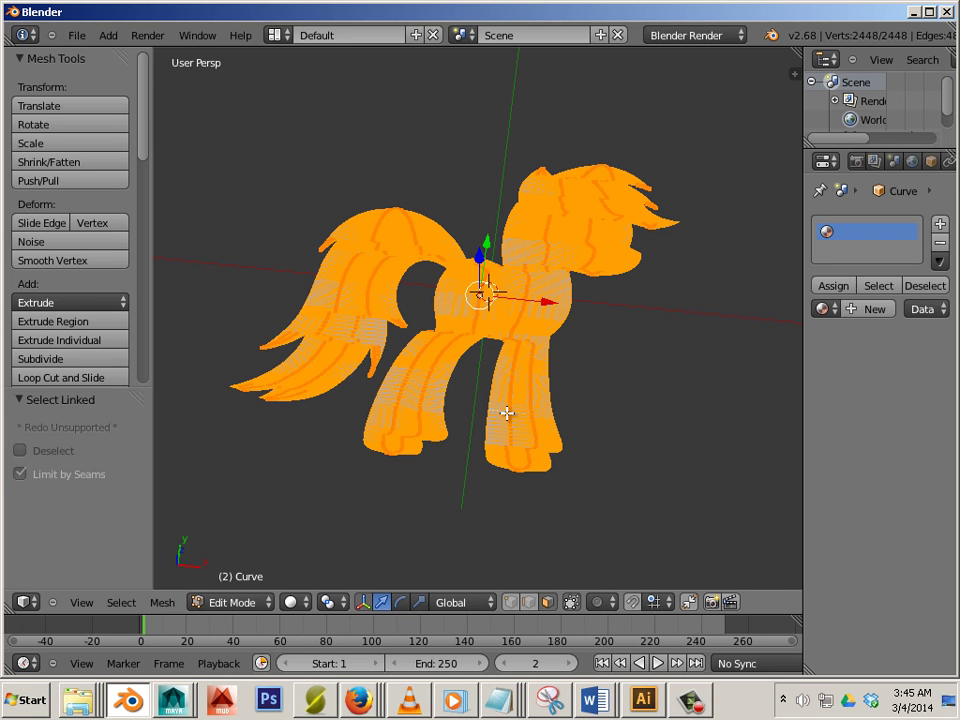
{"action": "middle_click_drag", "start_coordinate": [604, 441], "coordinate": [528, 254]}
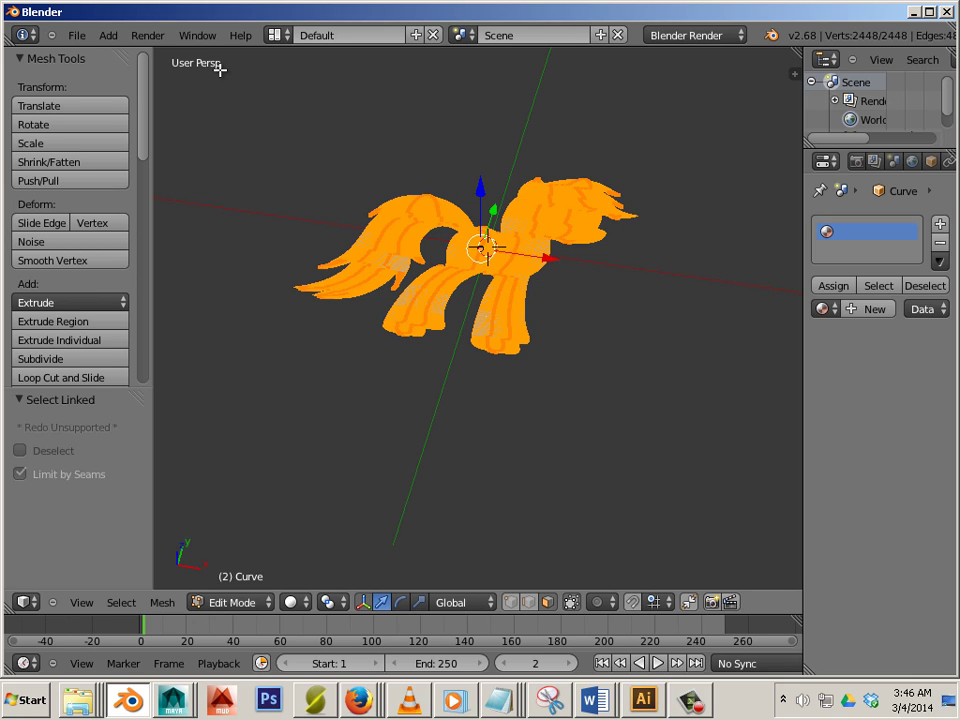
{"action": "key", "text": "KP_5"}
{"action": "middle_click_drag", "start_coordinate": [218, 70], "coordinate": [347, 227]}
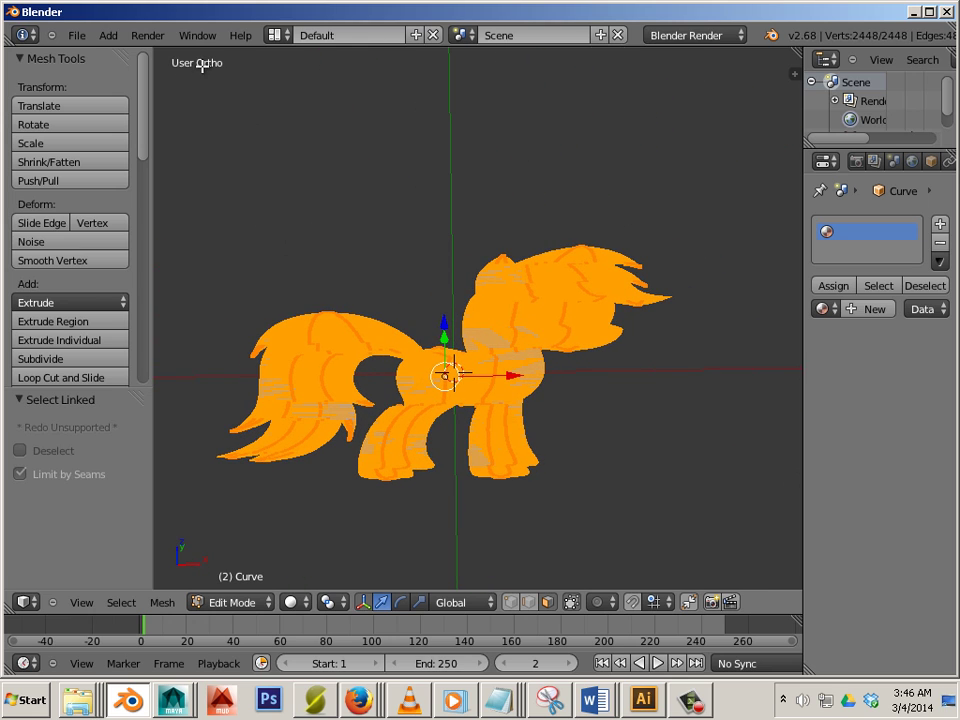
{"action": "middle_click_drag", "start_coordinate": [402, 272], "coordinate": [381, 266]}
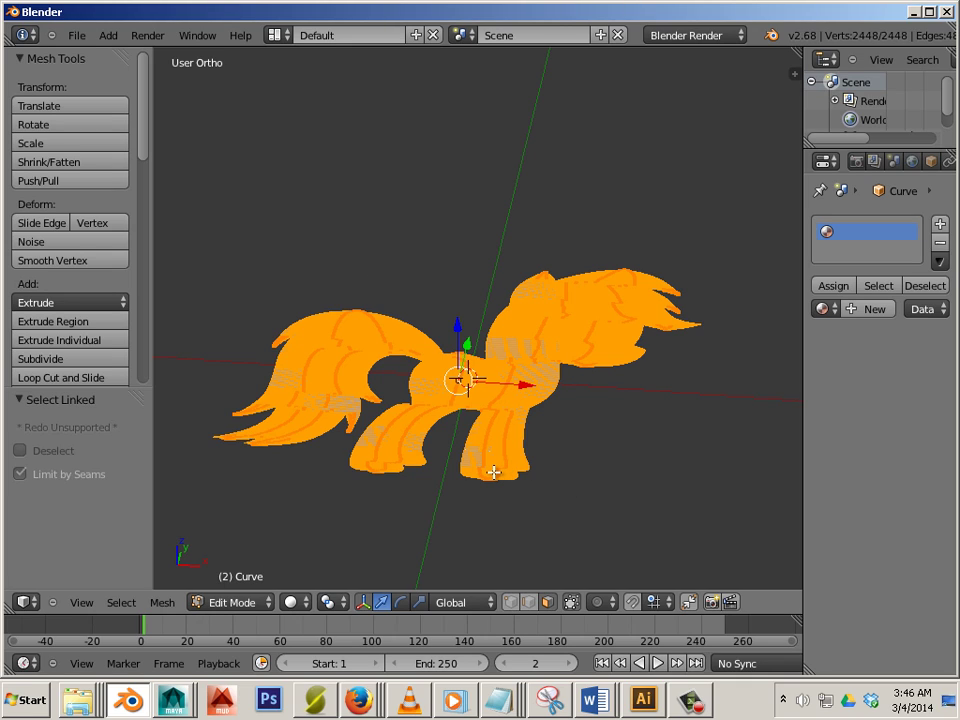
Step: Extrude a copy of the pony outline upward along Z into a thin slab, then return to Object Mode
{"action": "key", "text": "e"}
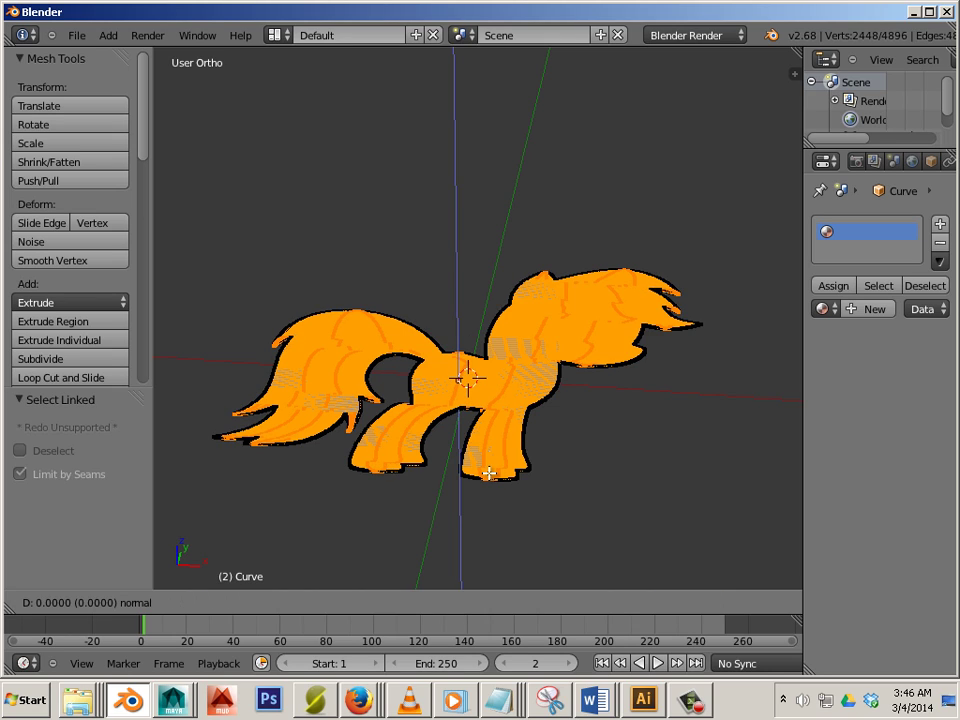
{"action": "right_click", "coordinate": [487, 473]}
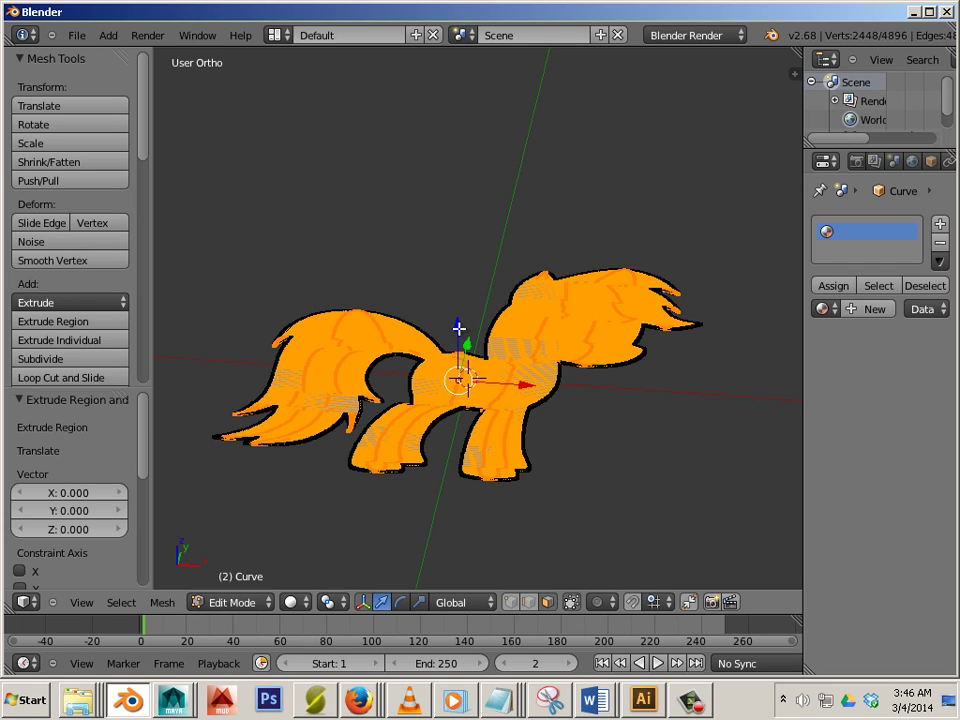
{"action": "left_click_drag", "start_coordinate": [458, 327], "coordinate": [465, 285]}
{"action": "key", "text": "a"}
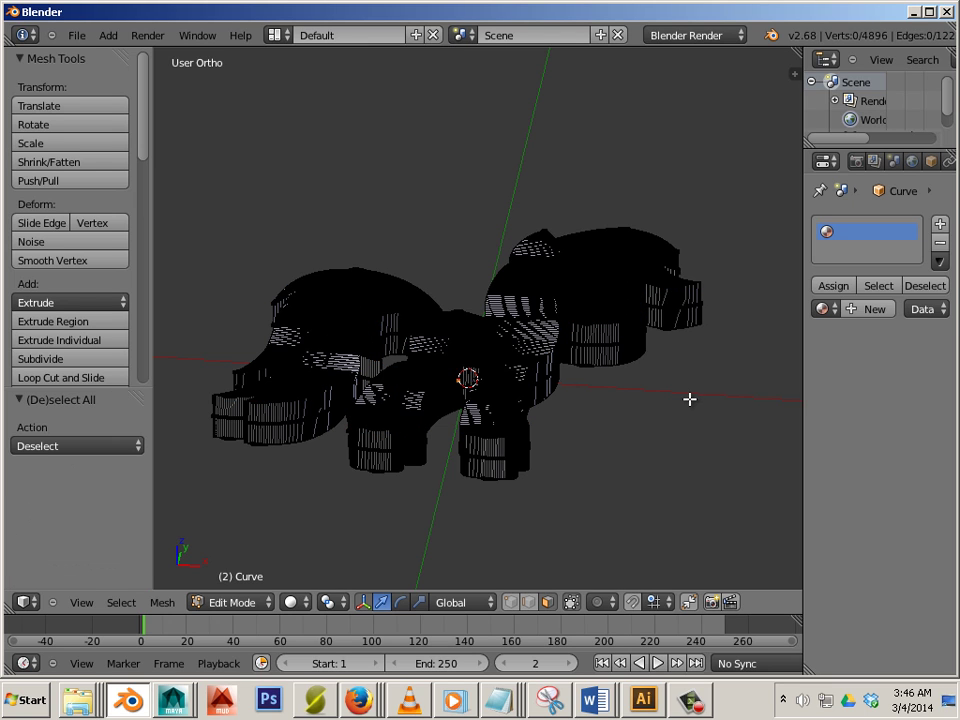
{"action": "mouse_move", "coordinate": [679, 379]}
{"action": "middle_mouse_down"}
{"action": "mouse_move", "coordinate": [641, 388]}
{"action": "mouse_move", "coordinate": [591, 381]}
{"action": "mouse_move", "coordinate": [666, 425]}
{"action": "mouse_move", "coordinate": [546, 332]}
{"action": "mouse_move", "coordinate": [660, 422]}
{"action": "mouse_move", "coordinate": [489, 360]}
{"action": "mouse_move", "coordinate": [639, 384]}
{"action": "mouse_move", "coordinate": [662, 422]}
{"action": "mouse_move", "coordinate": [705, 420]}
{"action": "mouse_move", "coordinate": [662, 407]}
{"action": "mouse_move", "coordinate": [680, 401]}
{"action": "middle_mouse_up"}
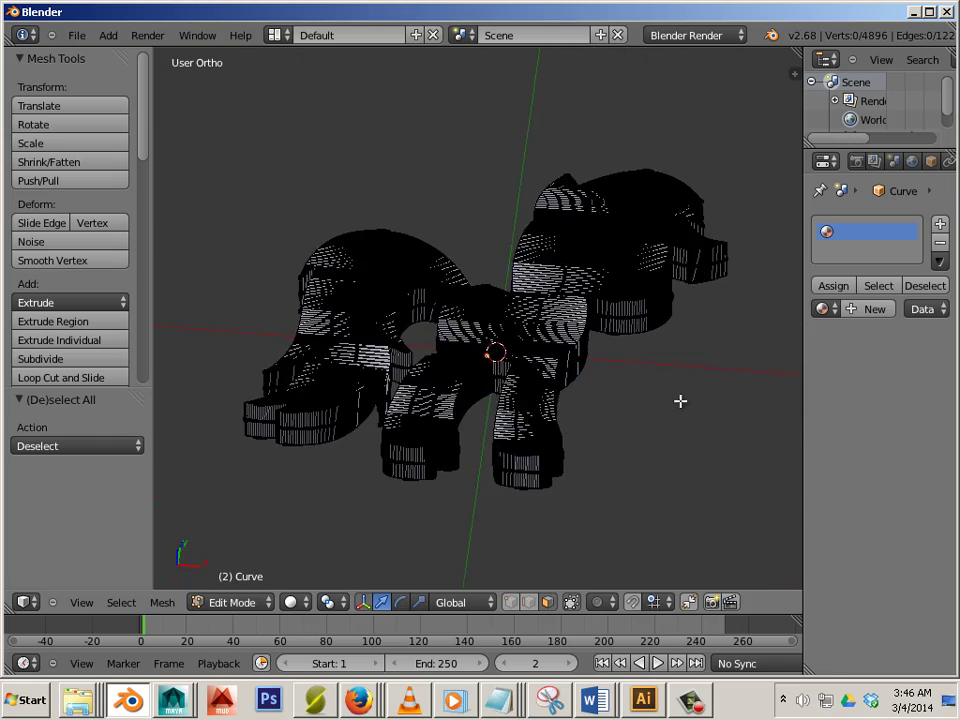
{"action": "key", "text": "Tab"}
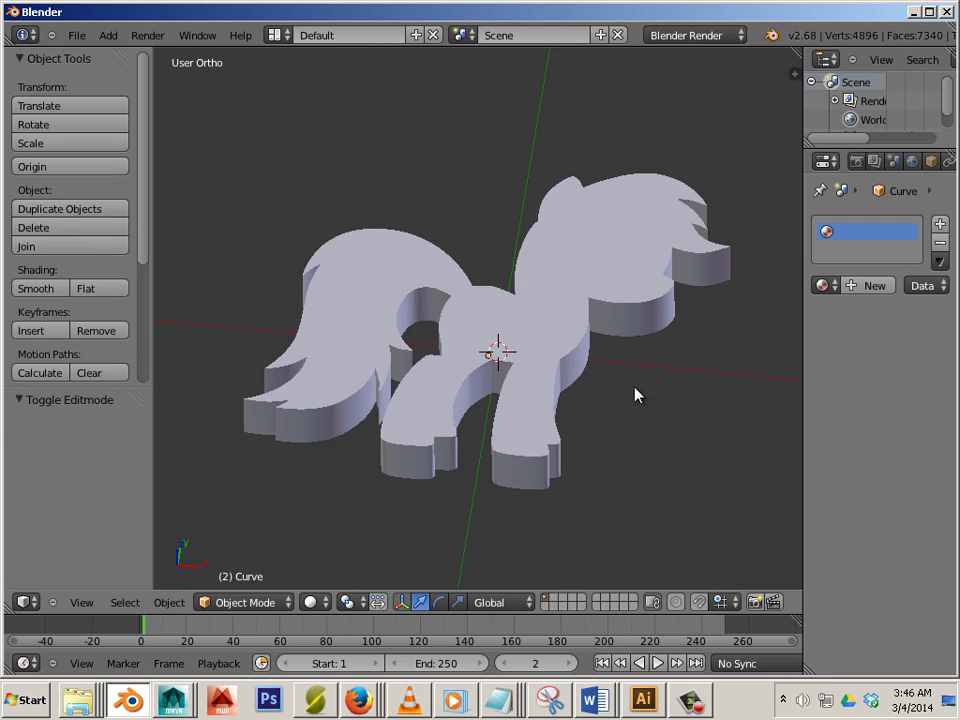
{"action": "scroll", "coordinate": [634, 395], "scroll_direction": "down", "scroll_amount": 3}
Step: Select the pony, show the dimensions panel, and switch the manipulator to scale
{"action": "key", "text": "a"}
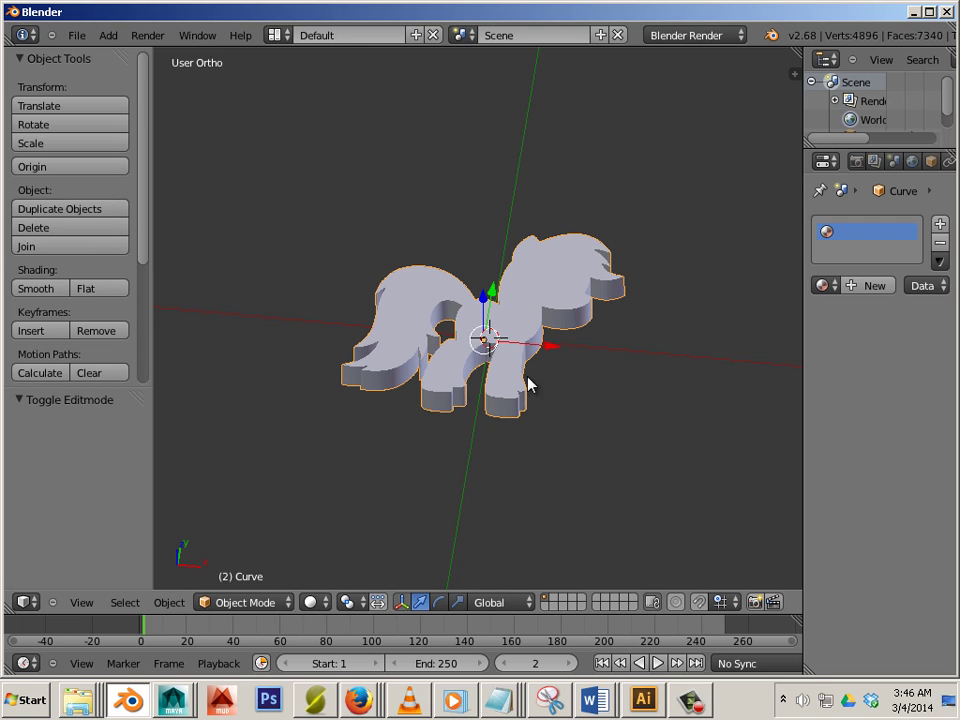
{"action": "mouse_move", "coordinate": [530, 385]}
{"action": "middle_mouse_down"}
{"action": "mouse_move", "coordinate": [630, 482]}
{"action": "mouse_move", "coordinate": [598, 433]}
{"action": "mouse_move", "coordinate": [542, 439]}
{"action": "mouse_move", "coordinate": [448, 321]}
{"action": "mouse_move", "coordinate": [574, 336]}
{"action": "mouse_move", "coordinate": [568, 424]}
{"action": "mouse_move", "coordinate": [526, 370]}
{"action": "middle_mouse_up"}
{"action": "key", "text": "n"}
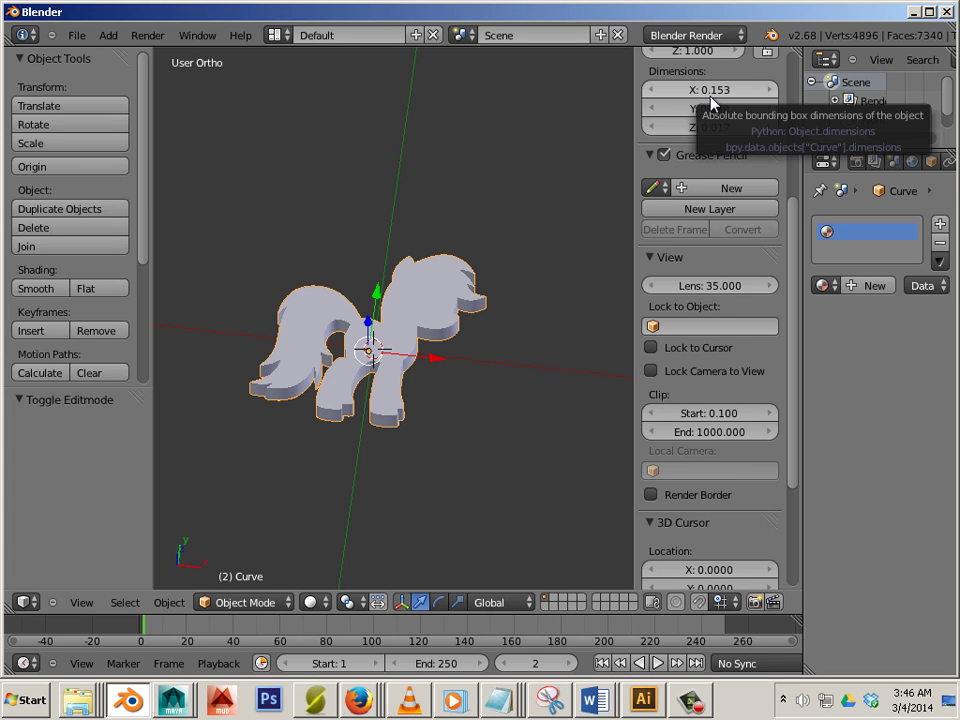
{"action": "scroll", "coordinate": [476, 380], "scroll_direction": "down", "scroll_amount": 5}
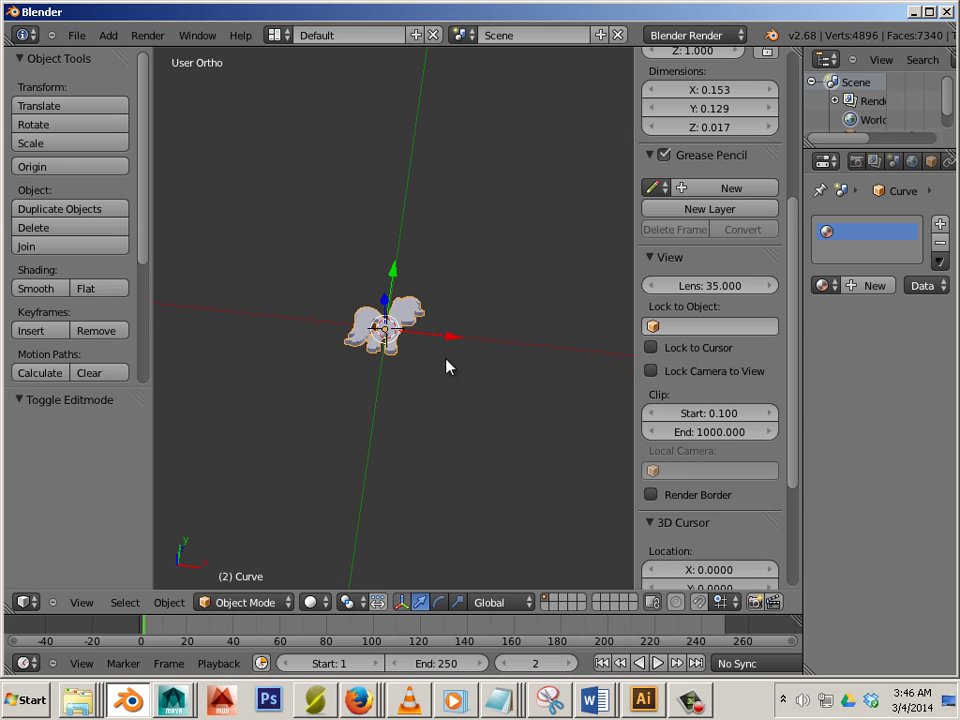
{"action": "scroll", "coordinate": [440, 365], "scroll_direction": "down", "scroll_amount": 2}
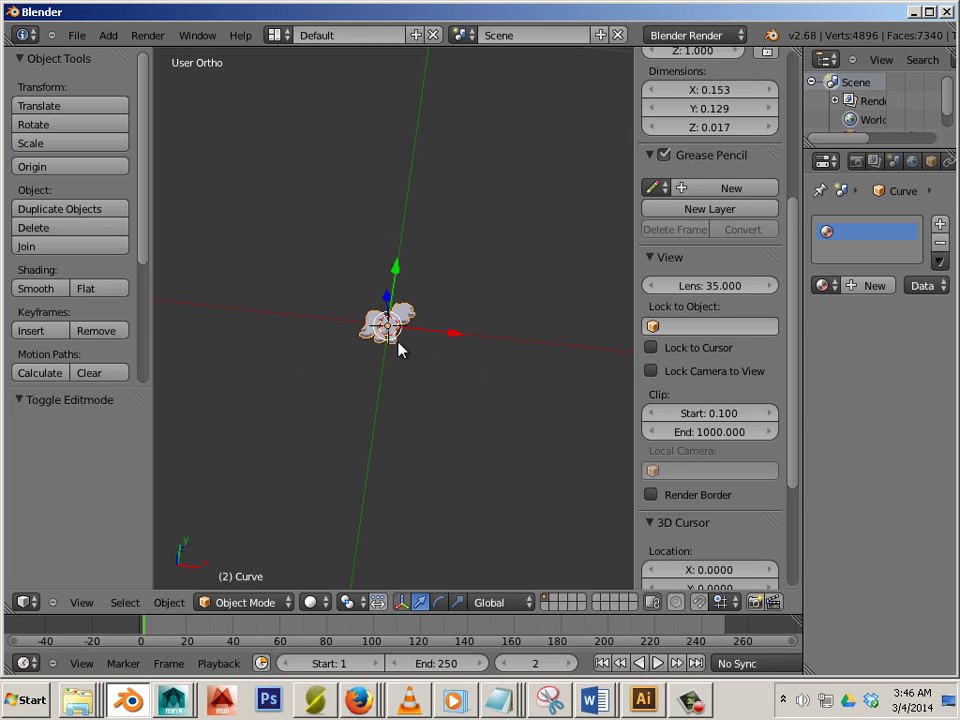
{"action": "left_click", "coordinate": [459, 604]}
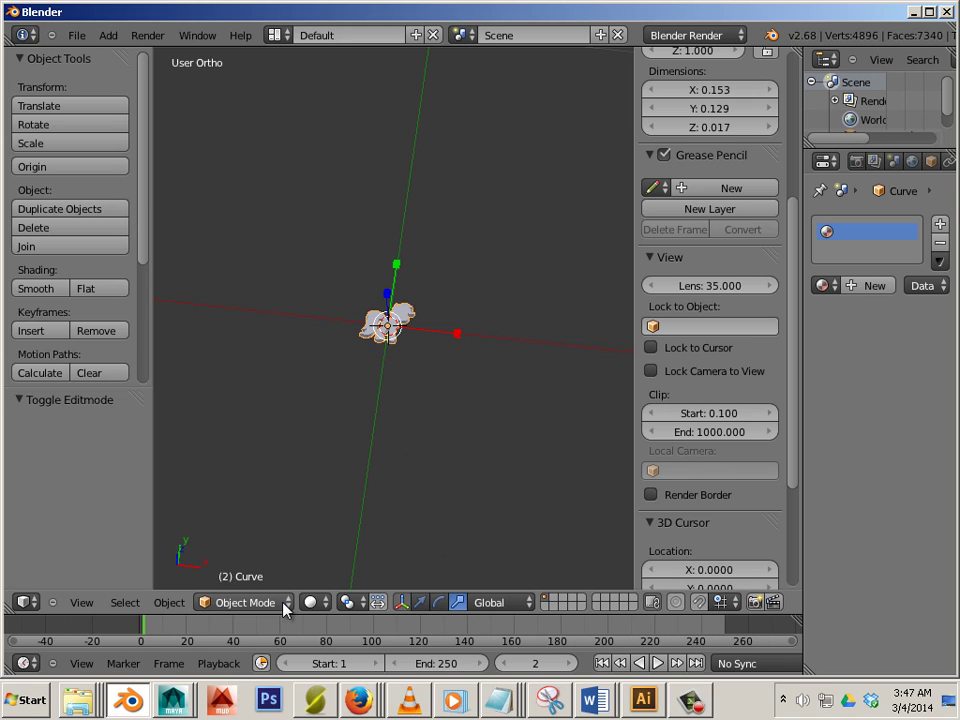
{"action": "scroll", "coordinate": [398, 365], "scroll_direction": "up", "scroll_amount": 3}
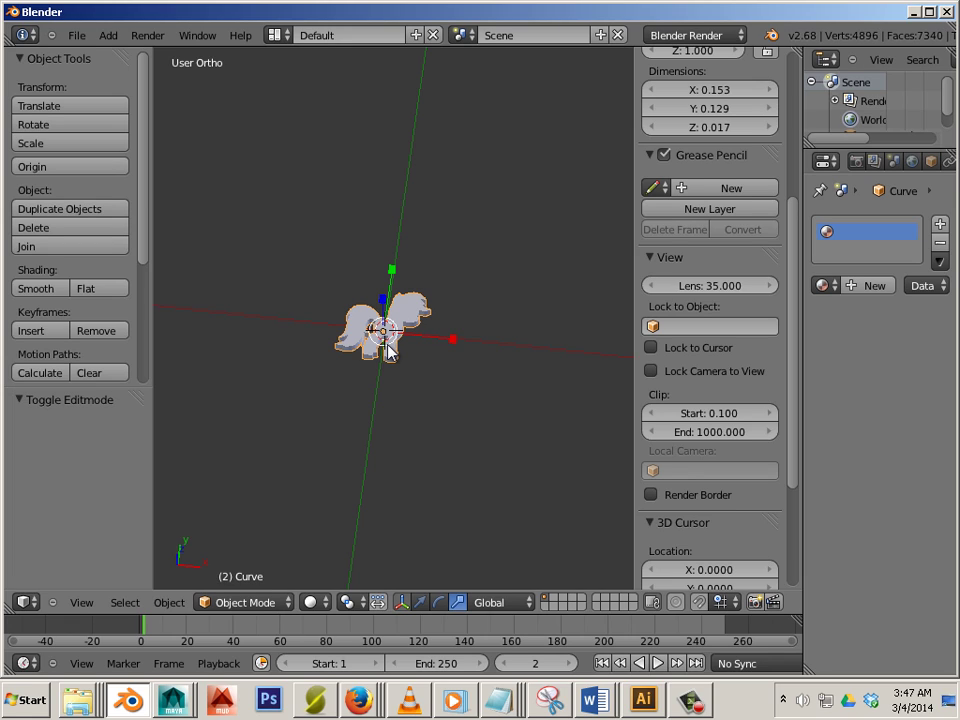
Step: Scale the pony up in three passes to about 49.5 × 41.7 units
{"action": "key", "text": "s"}
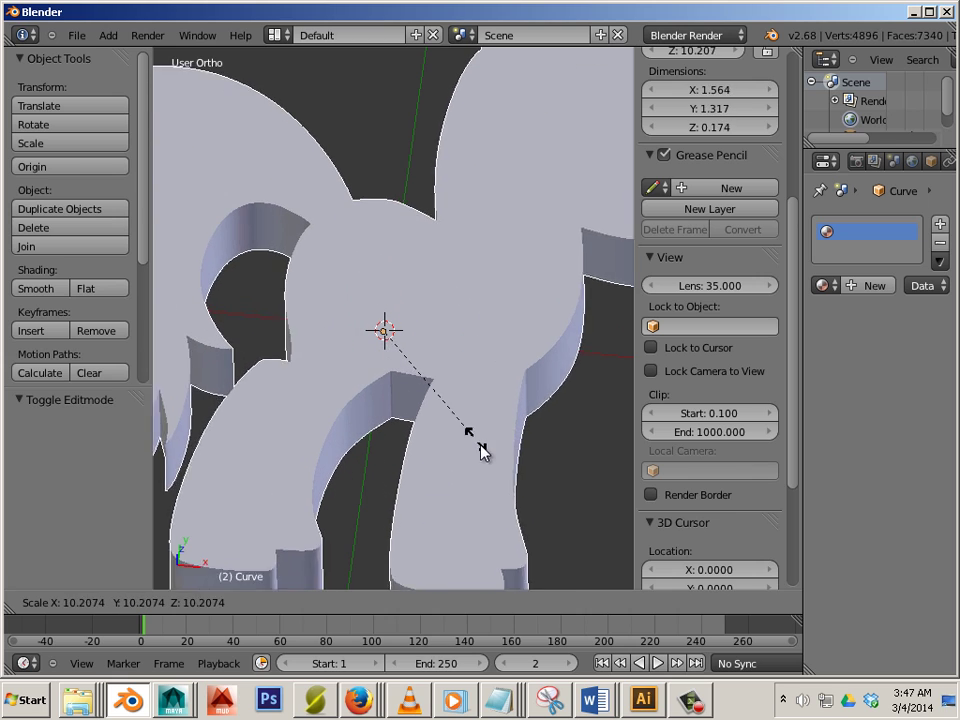
{"action": "left_click", "coordinate": [501, 476]}
{"action": "scroll", "coordinate": [497, 440], "scroll_direction": "down", "scroll_amount": 6}
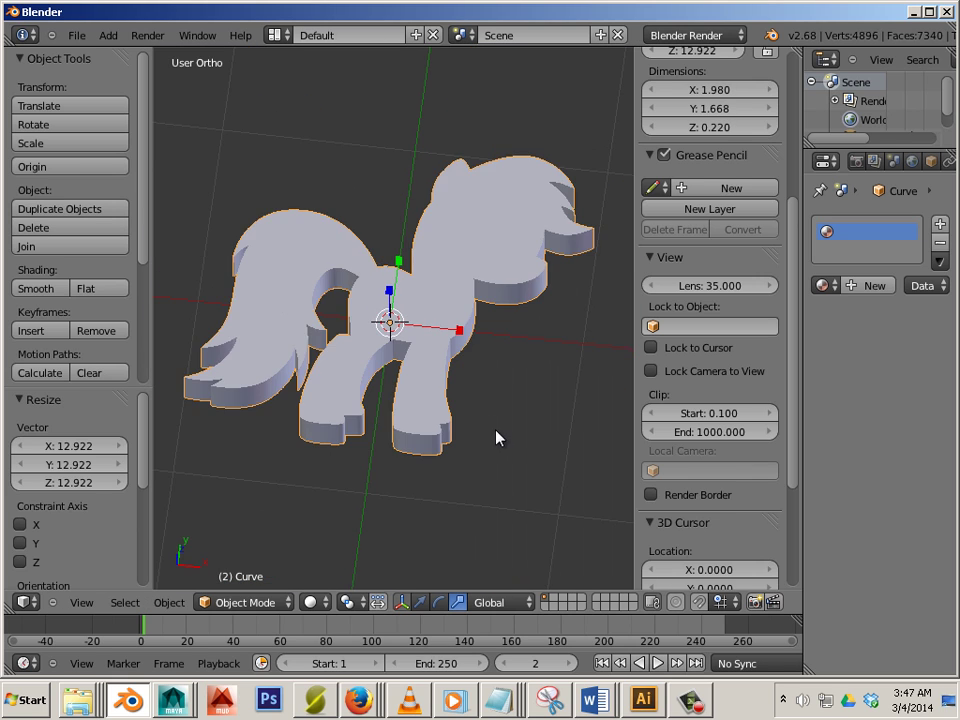
{"action": "scroll", "coordinate": [409, 336], "scroll_direction": "down", "scroll_amount": 4}
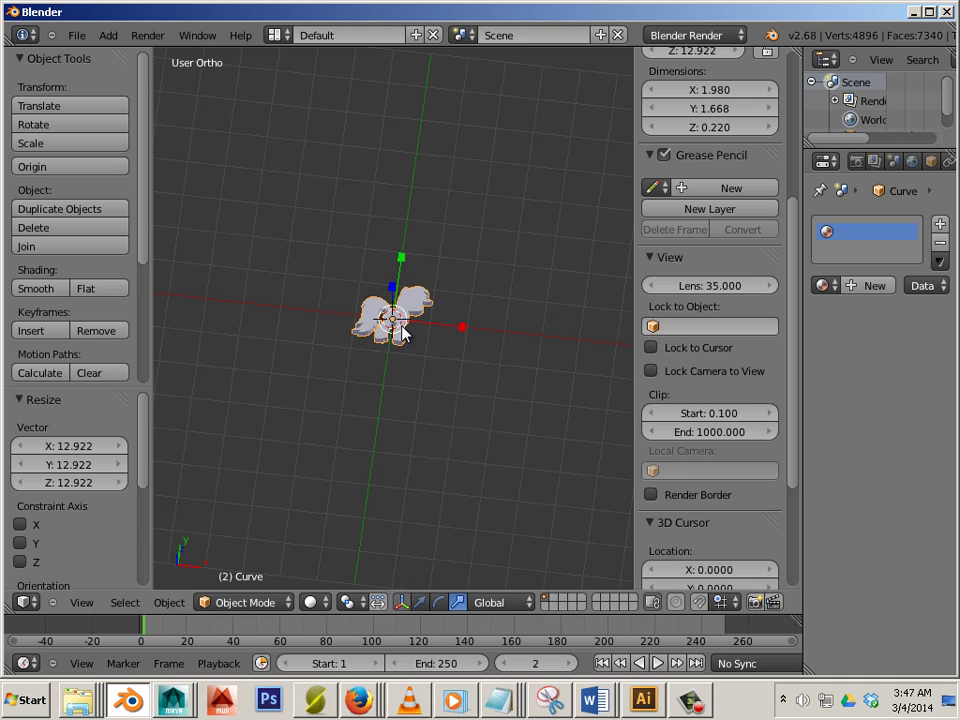
{"action": "key", "text": "s"}
{"action": "left_click", "coordinate": [480, 403]}
{"action": "scroll", "coordinate": [474, 388], "scroll_direction": "down", "scroll_amount": 5}
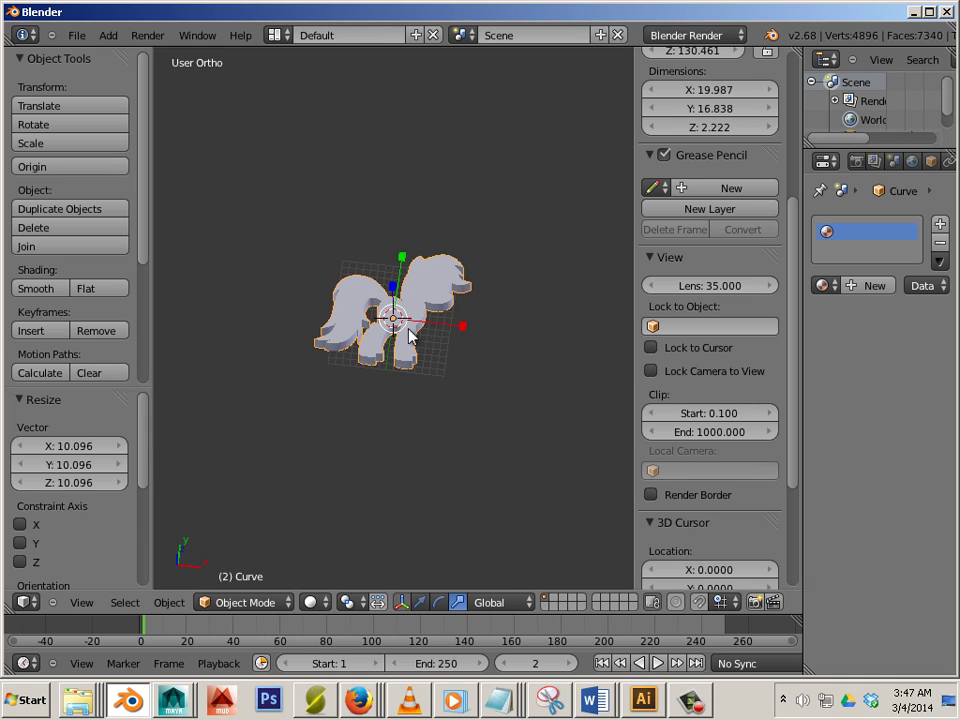
{"action": "key", "text": "s"}
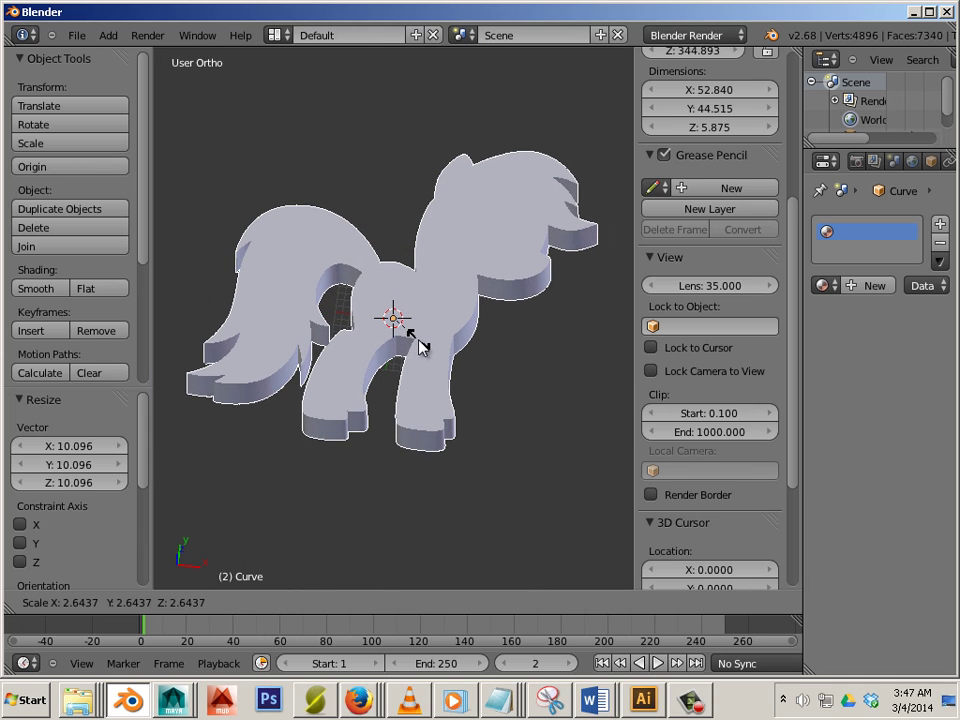
{"action": "left_click", "coordinate": [417, 346]}
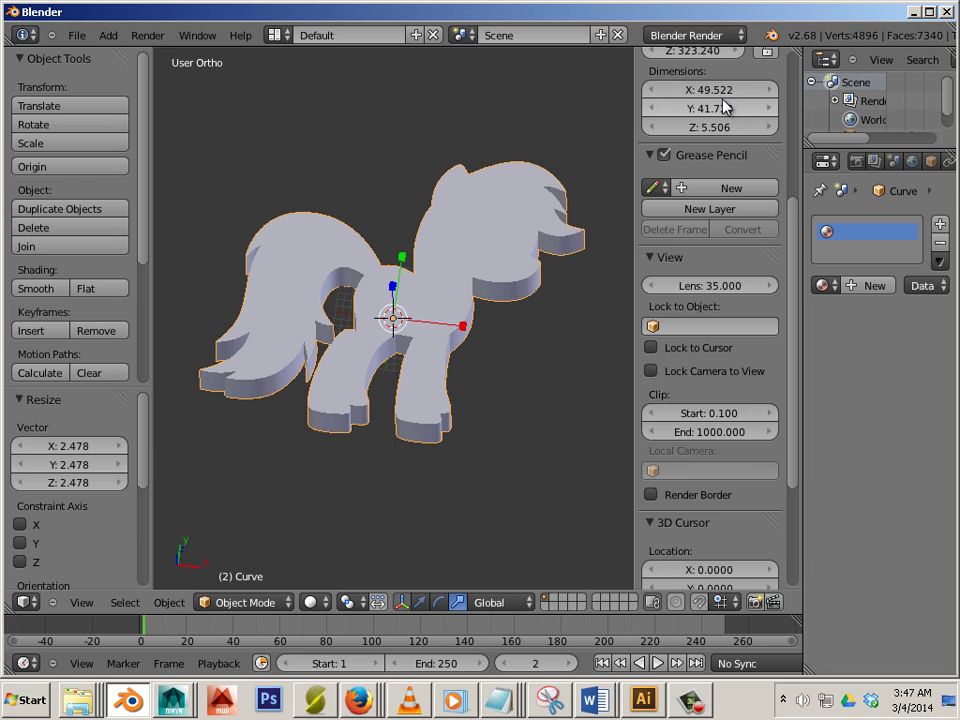
Step: Enter 4 as the pony's Z dimension, keeping its 49.5 × 41.7 footprint
{"action": "left_click", "coordinate": [712, 127]}
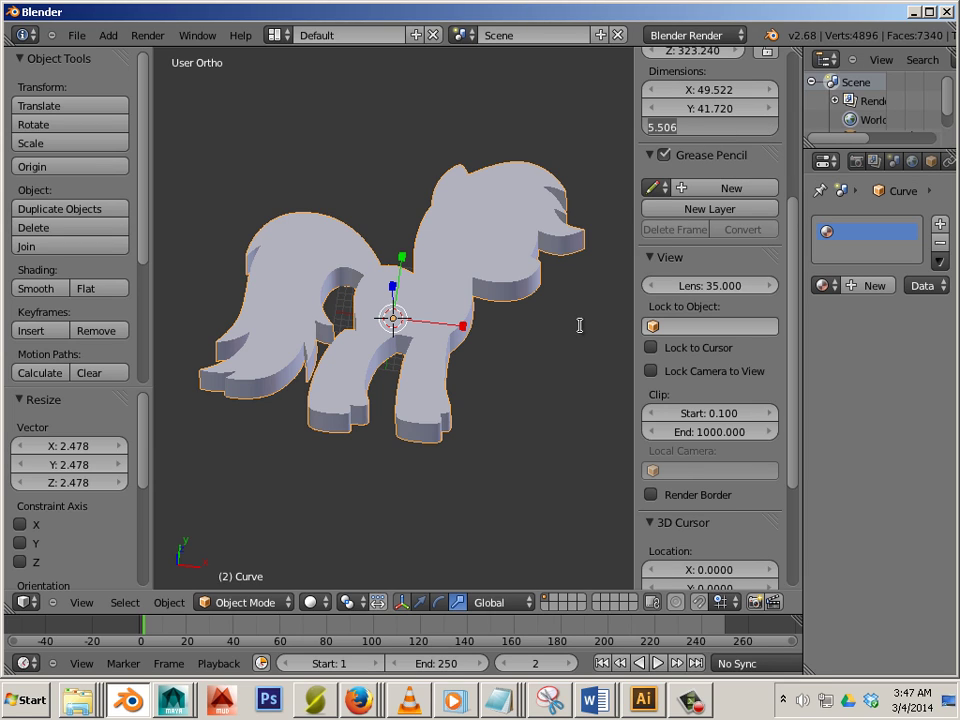
{"action": "key", "text": "Return"}
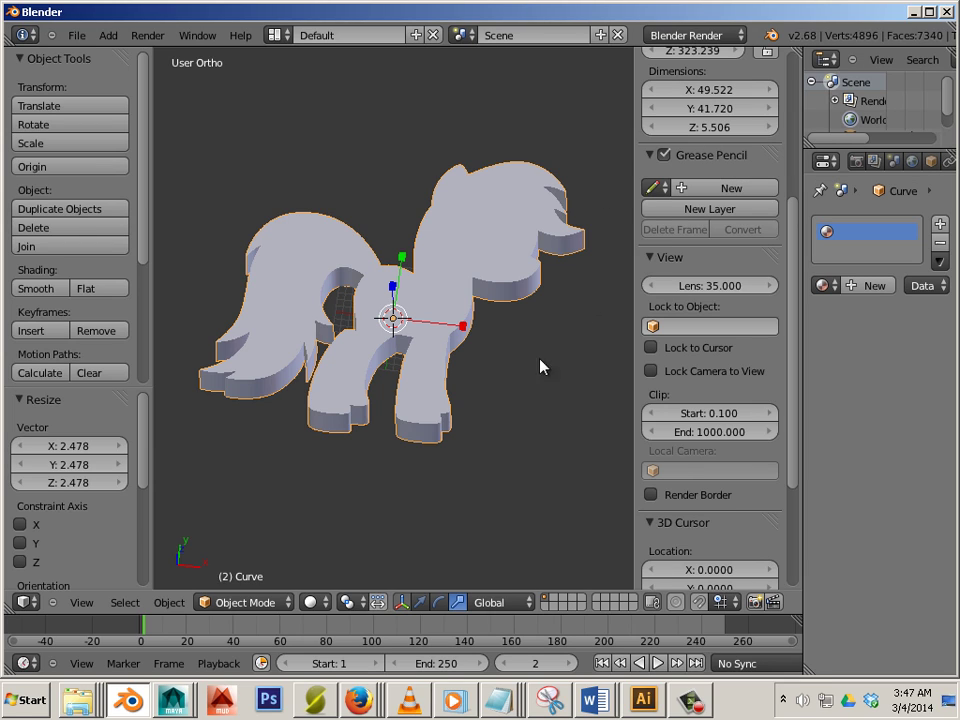
{"action": "left_click", "coordinate": [700, 127]}
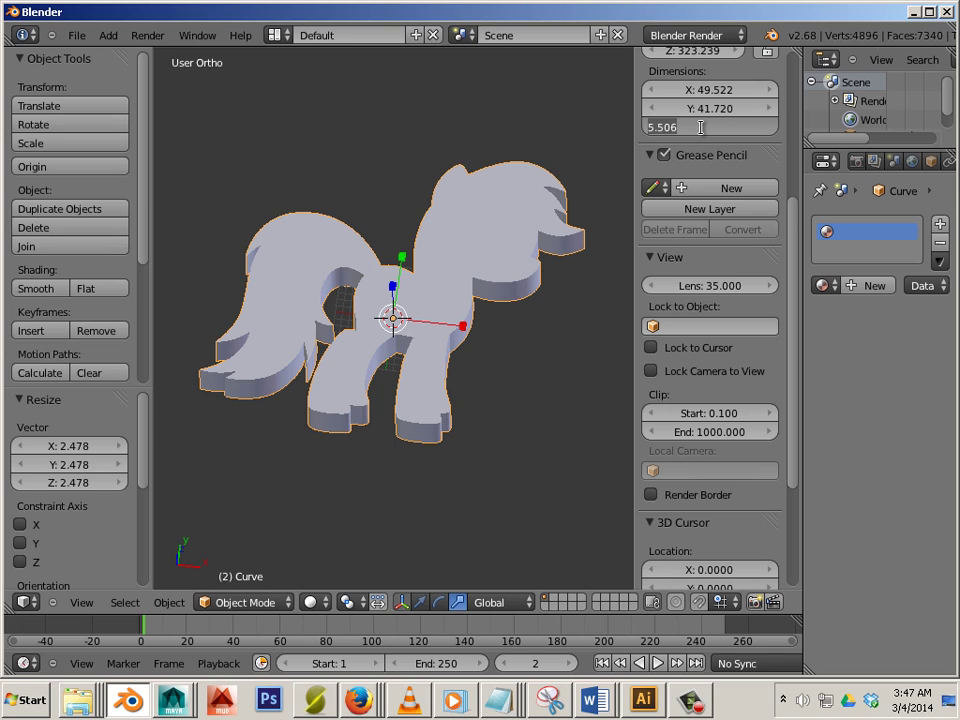
{"action": "type", "text": "4"}
{"action": "key", "text": "Return"}
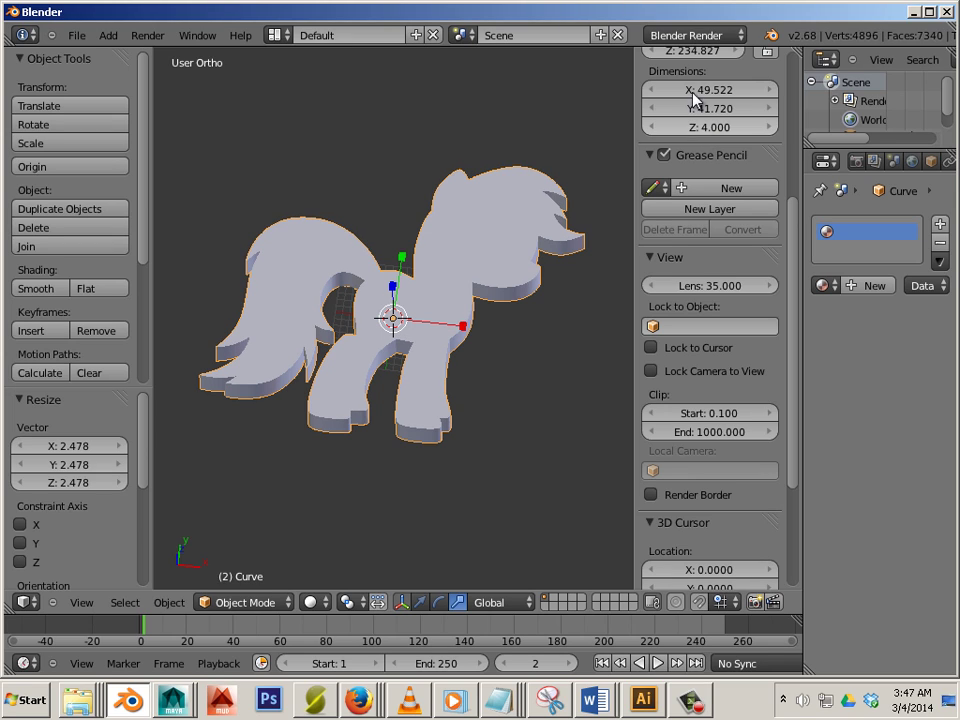
{"action": "key", "text": "a"}
{"action": "middle_click_drag", "start_coordinate": [518, 415], "coordinate": [459, 287]}
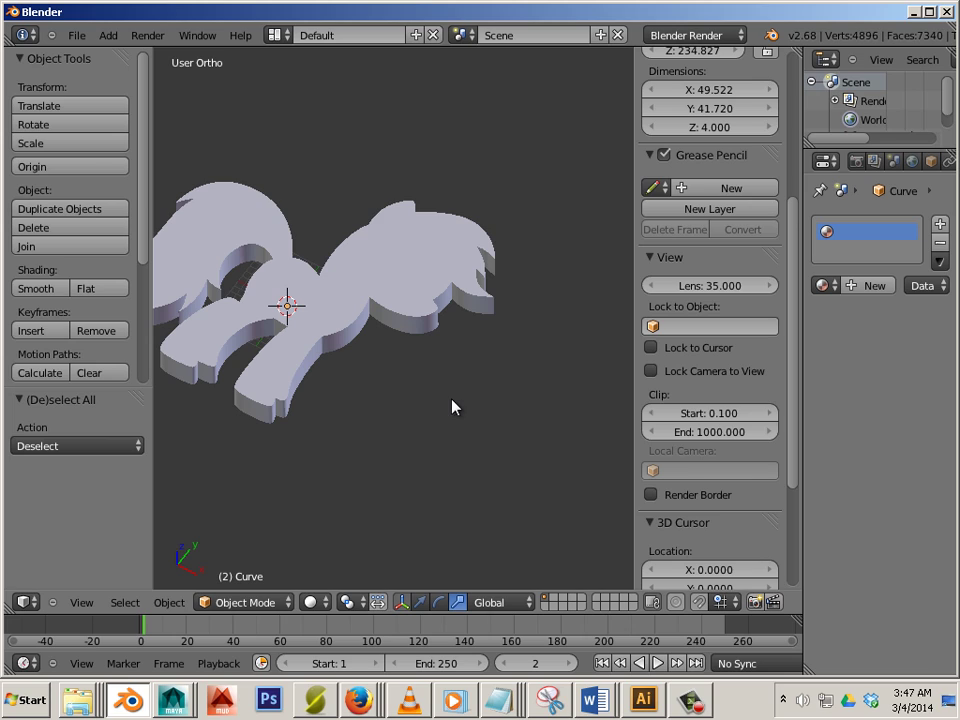
Step: Add a mesh cylinder and move it along X and Y beside the pony
{"action": "left_click", "coordinate": [108, 35]}
{"action": "mouse_move", "coordinate": [117, 55]}
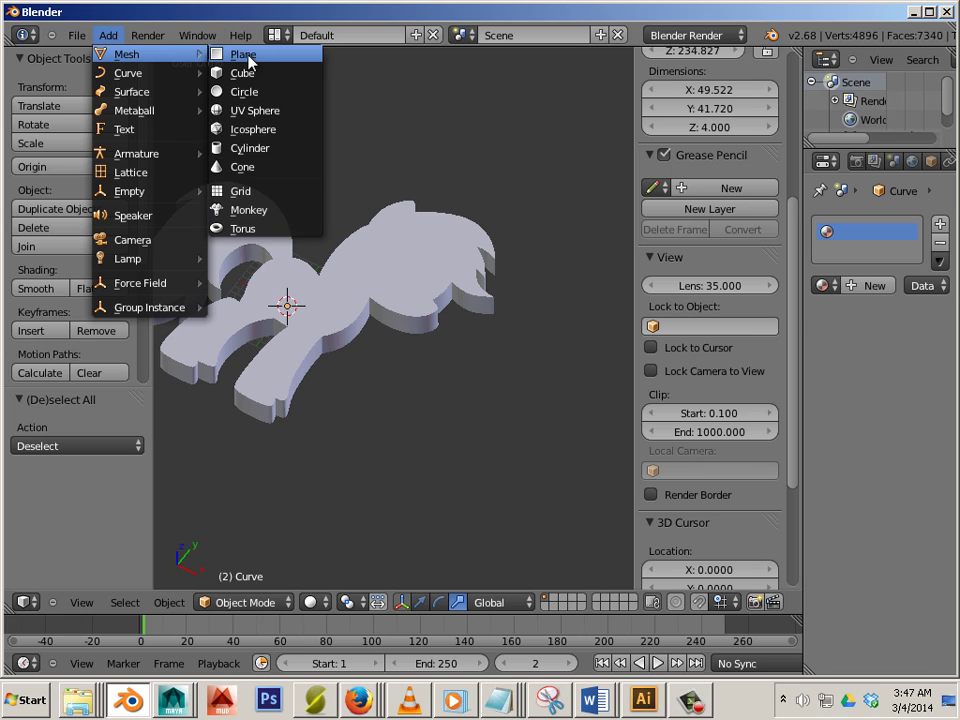
{"action": "left_click", "coordinate": [258, 150]}
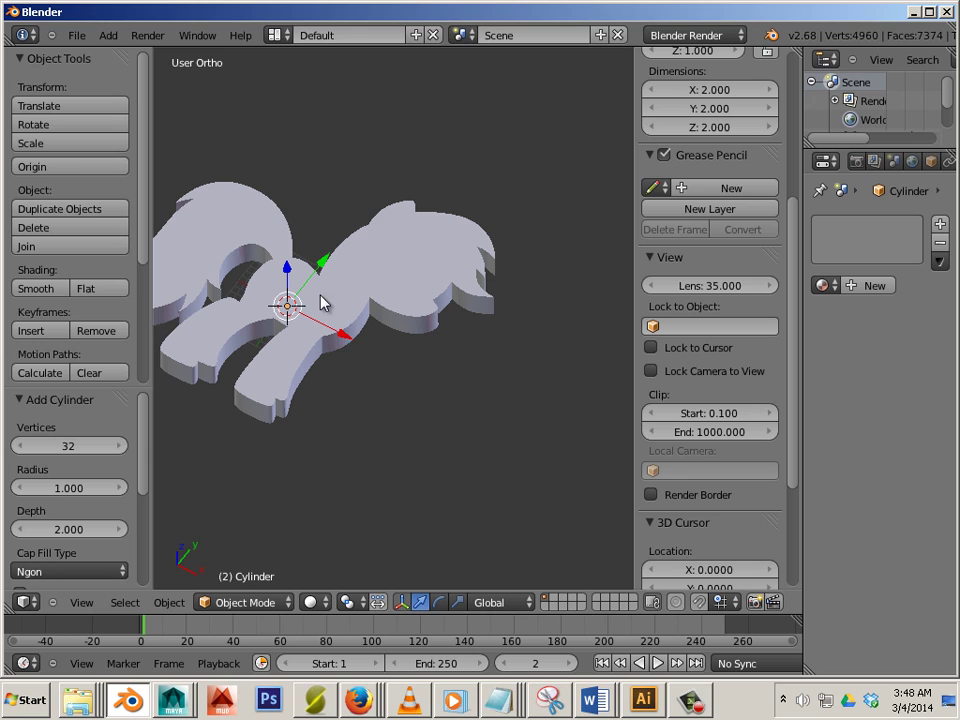
{"action": "left_click_drag", "start_coordinate": [345, 336], "coordinate": [492, 389]}
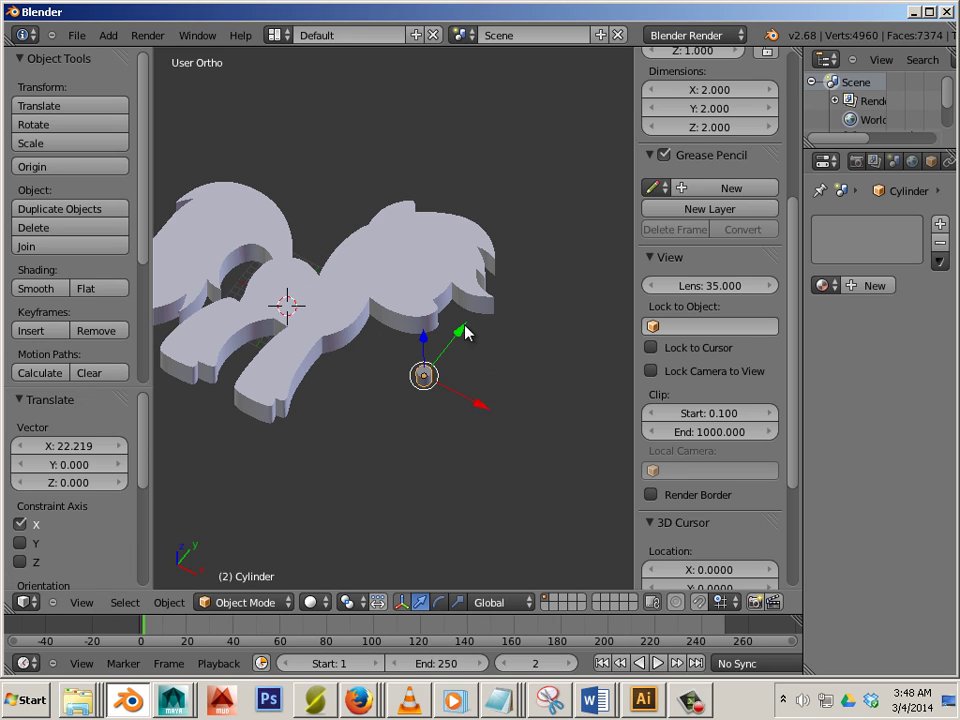
{"action": "left_click_drag", "start_coordinate": [465, 332], "coordinate": [495, 310]}
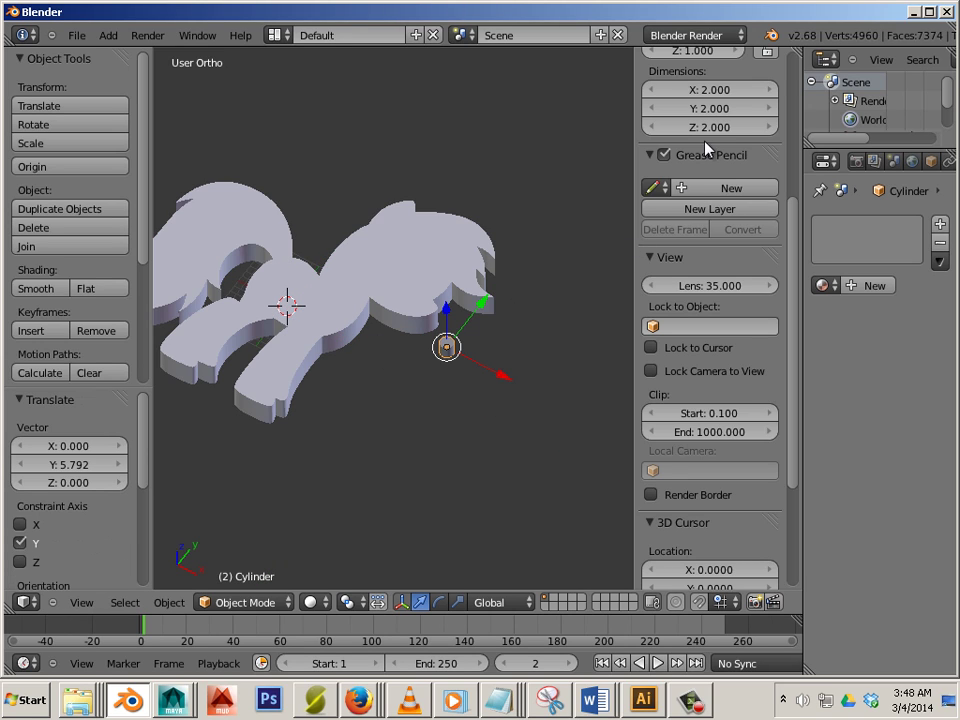
Step: Set the cylinder's dimensions to 3, 3 and 40
{"action": "left_click", "coordinate": [710, 90]}
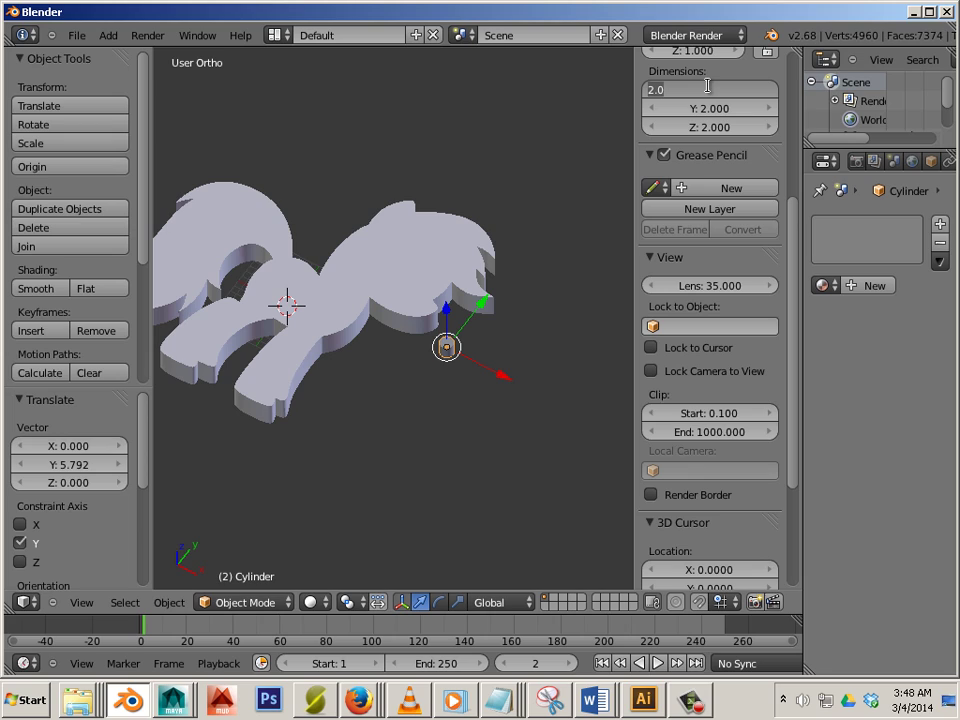
{"action": "type", "text": "3"}
{"action": "key", "text": "Return"}
{"action": "left_click", "coordinate": [714, 106]}
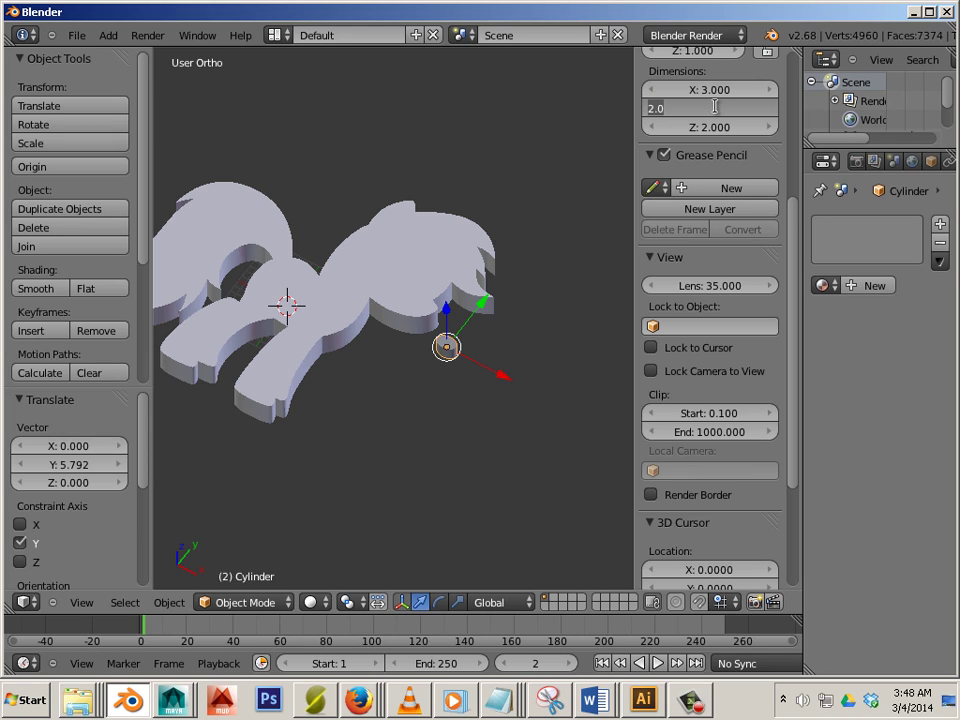
{"action": "type", "text": "3"}
{"action": "key", "text": "Return"}
{"action": "left_click", "coordinate": [719, 124]}
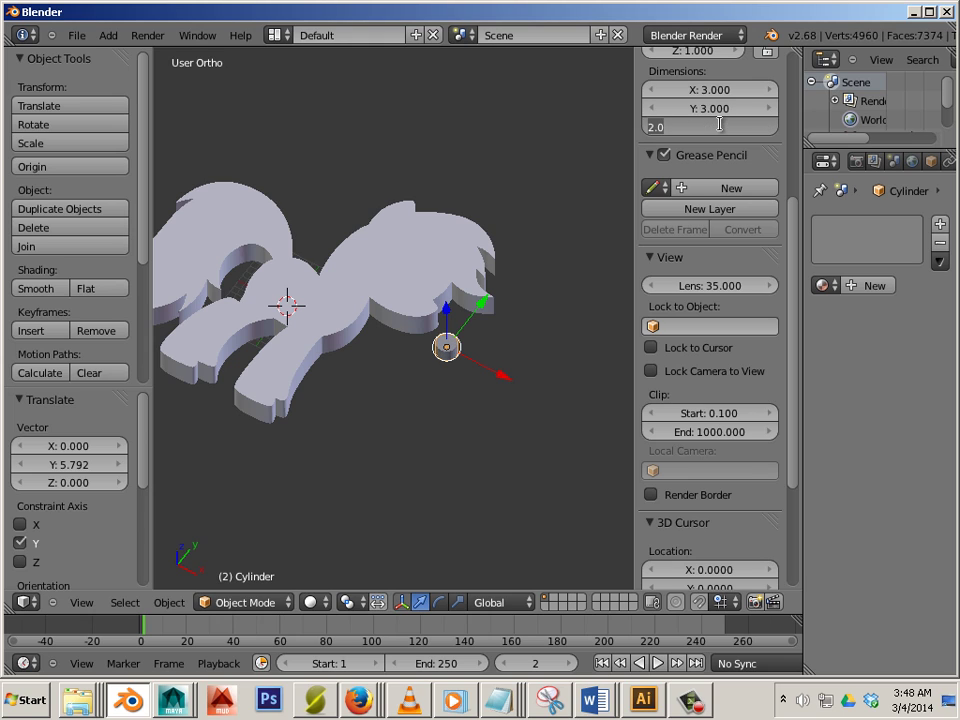
{"action": "type", "text": "40"}
{"action": "key", "text": "Return"}
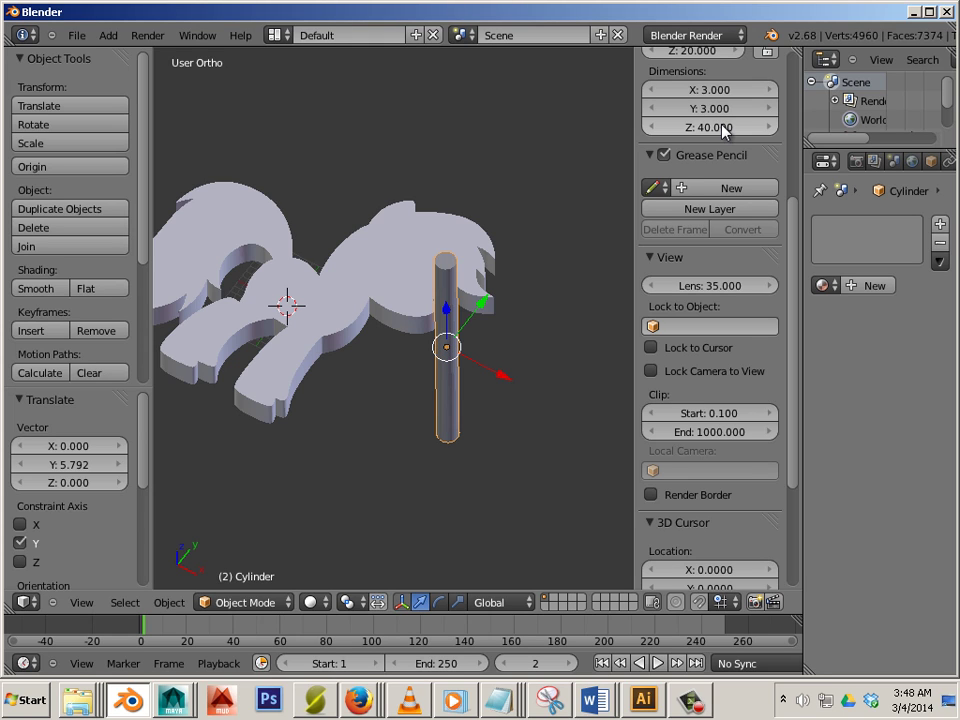
Step: Slide the cylinder along Y and X toward the pony
{"action": "middle_click_drag", "start_coordinate": [555, 334], "coordinate": [416, 311]}
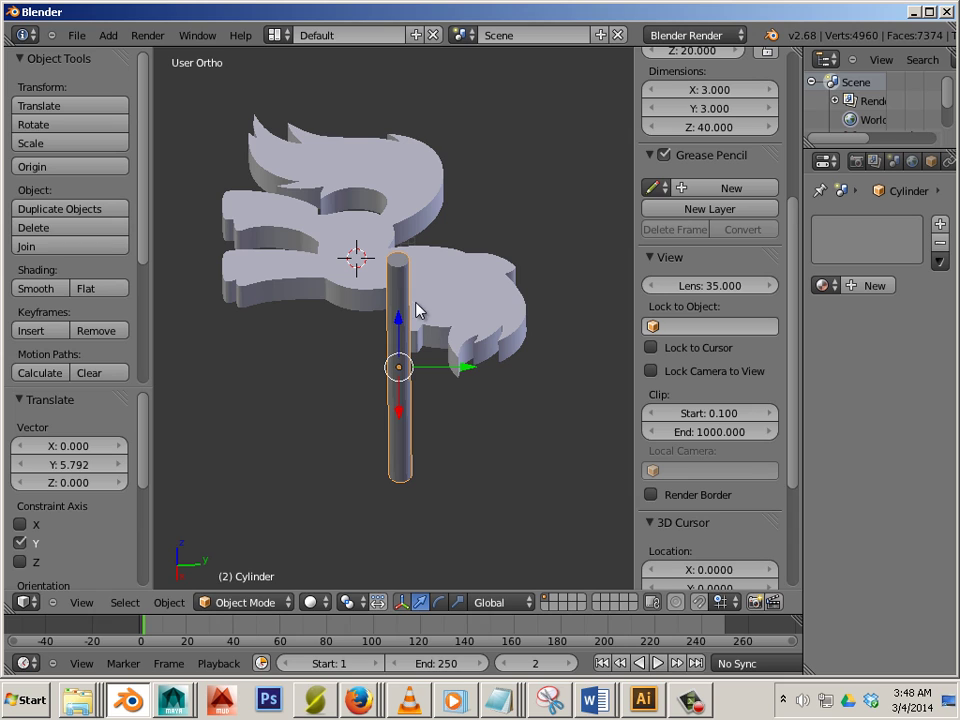
{"action": "left_click_drag", "start_coordinate": [480, 365], "coordinate": [561, 381]}
{"action": "middle_click_drag", "start_coordinate": [596, 411], "coordinate": [302, 431]}
{"action": "left_click_drag", "start_coordinate": [302, 431], "coordinate": [546, 392]}
{"action": "middle_click_drag", "start_coordinate": [544, 393], "coordinate": [364, 390]}
{"action": "middle_click_drag", "start_coordinate": [349, 452], "coordinate": [414, 418]}
{"action": "left_click_drag", "start_coordinate": [390, 394], "coordinate": [170, 390]}
{"action": "middle_click_drag", "start_coordinate": [350, 425], "coordinate": [315, 270]}
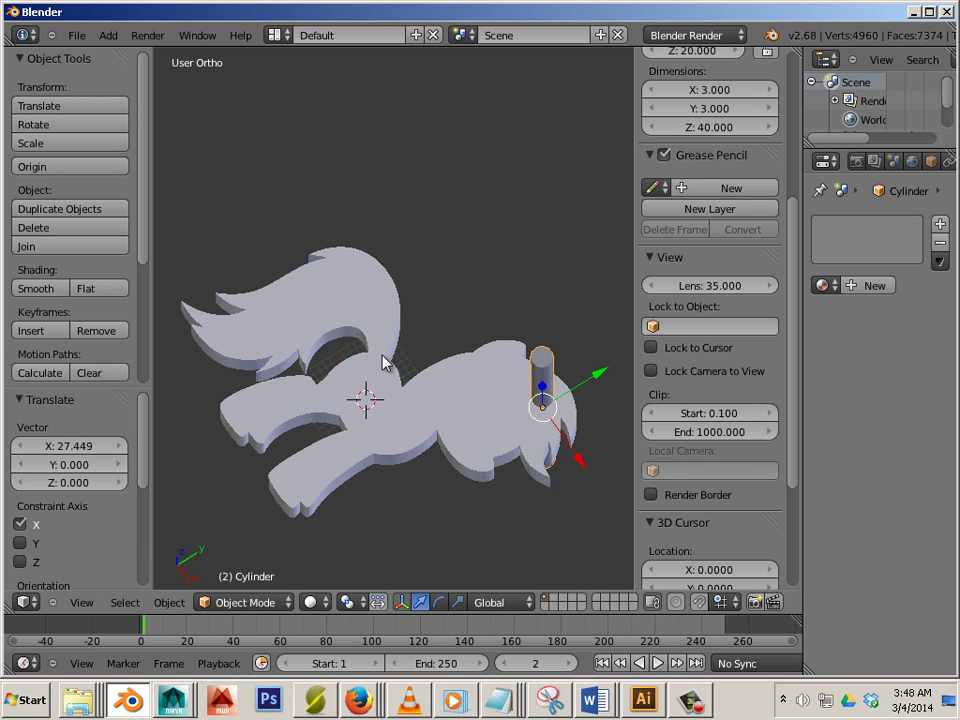
{"action": "middle_click_drag", "start_coordinate": [386, 364], "coordinate": [430, 348]}
Step: Refine the cylinder's Y and X position so it pierces the pony's head, checked in Top view
{"action": "key", "text": "g"}
{"action": "key", "text": "y"}
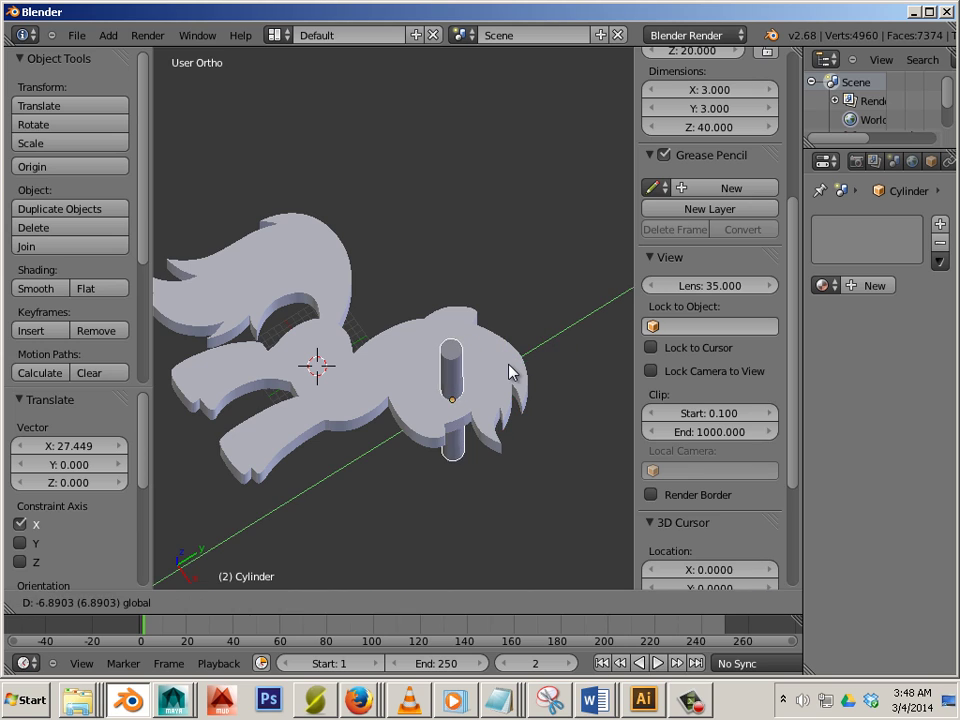
{"action": "left_click", "coordinate": [489, 450]}
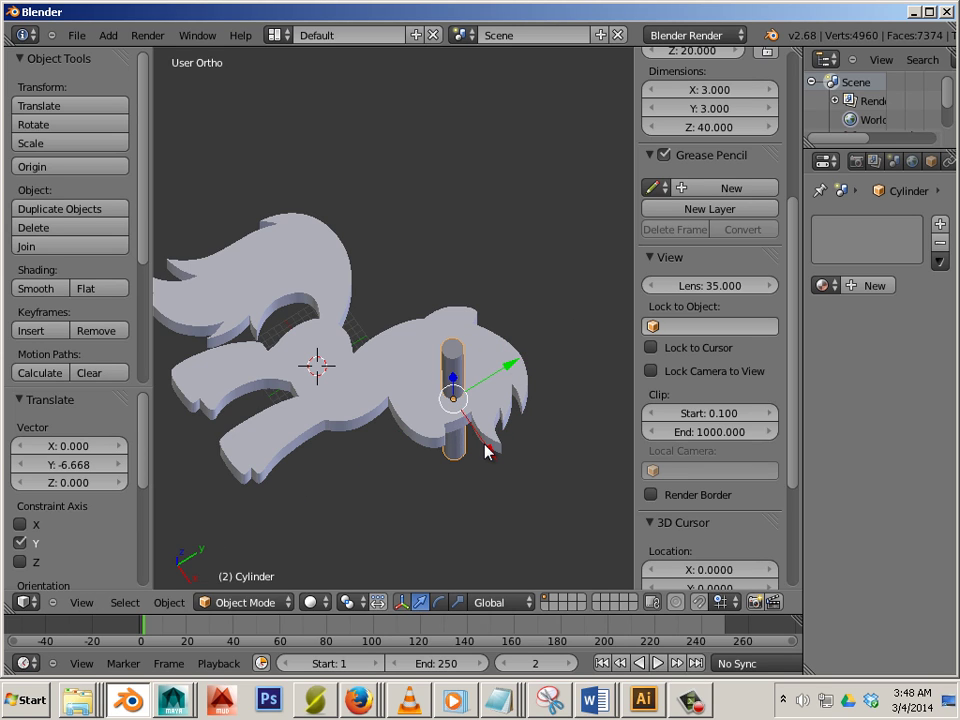
{"action": "key", "text": "g"}
{"action": "key", "text": "x"}
{"action": "left_click", "coordinate": [486, 446]}
{"action": "middle_click_drag", "start_coordinate": [395, 468], "coordinate": [437, 486]}
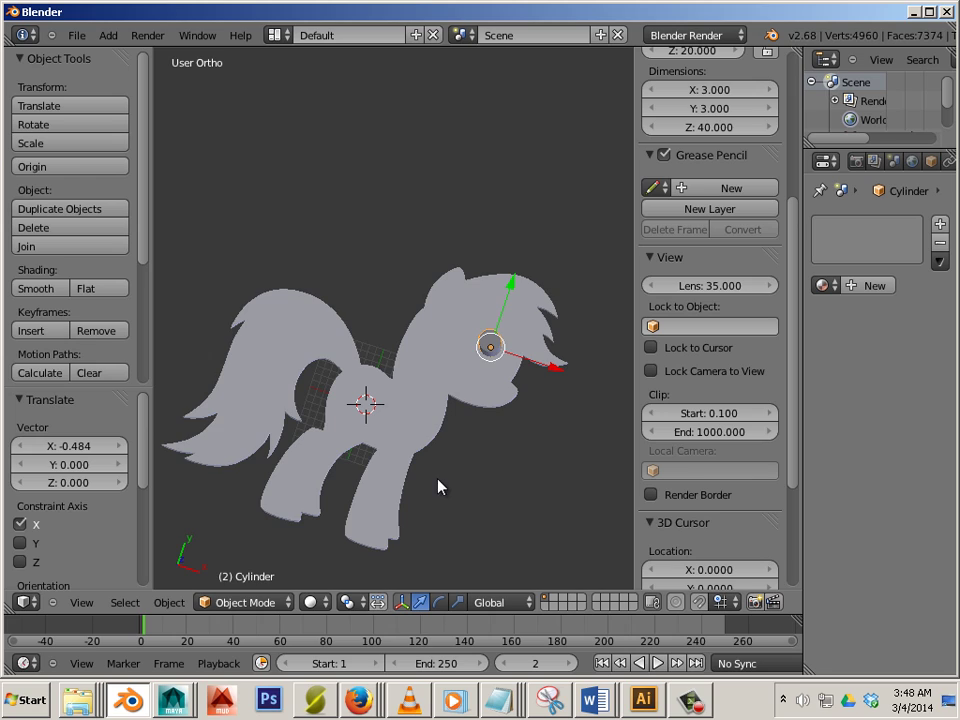
{"action": "key", "text": "KP_7"}
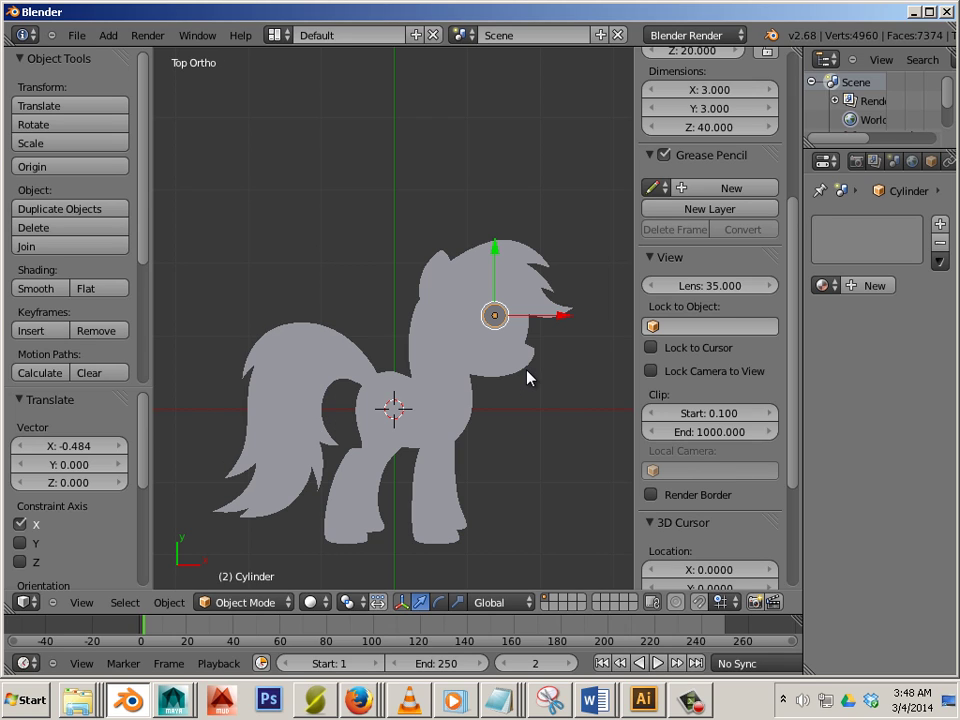
{"action": "key", "text": "g"}
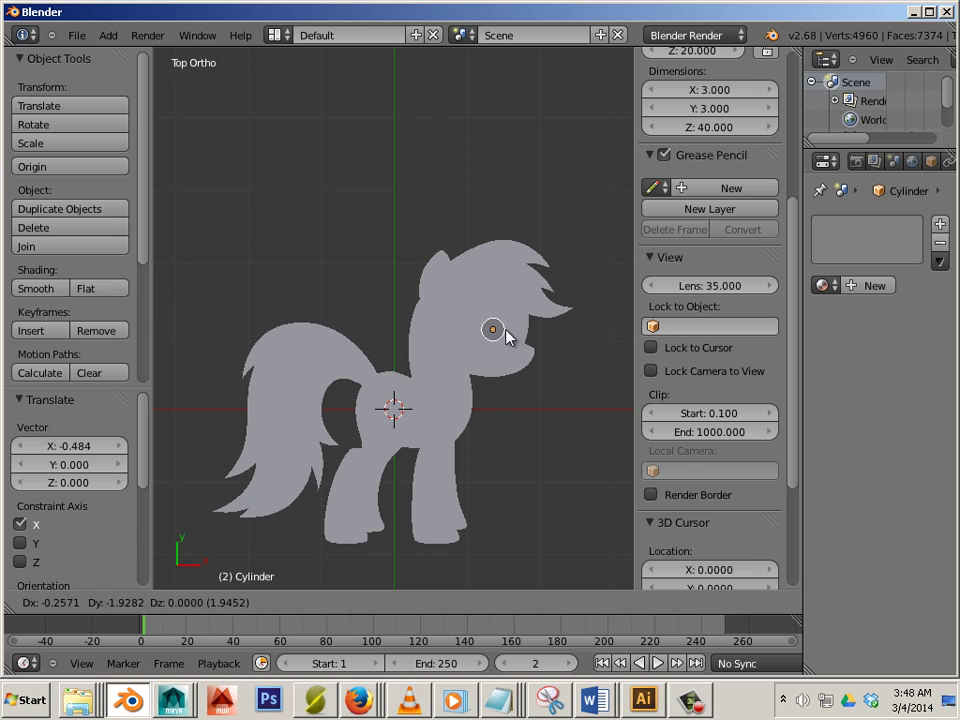
{"action": "left_click", "coordinate": [509, 329]}
Step: Inspect the cylinder placement in 3D and leave the pony shape selected
{"action": "key", "text": "a"}
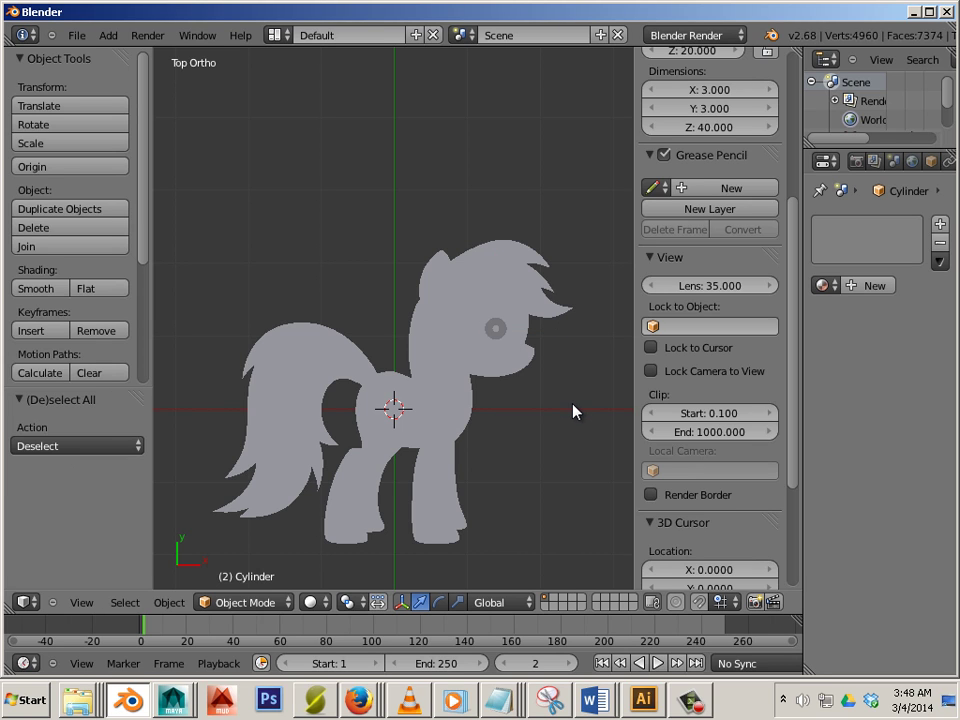
{"action": "middle_click_drag", "start_coordinate": [500, 365], "coordinate": [437, 324], "text": "shift"}
{"action": "scroll", "coordinate": [437, 329], "scroll_direction": "up", "scroll_amount": 4}
{"action": "middle_click_drag", "start_coordinate": [489, 343], "coordinate": [461, 294]}
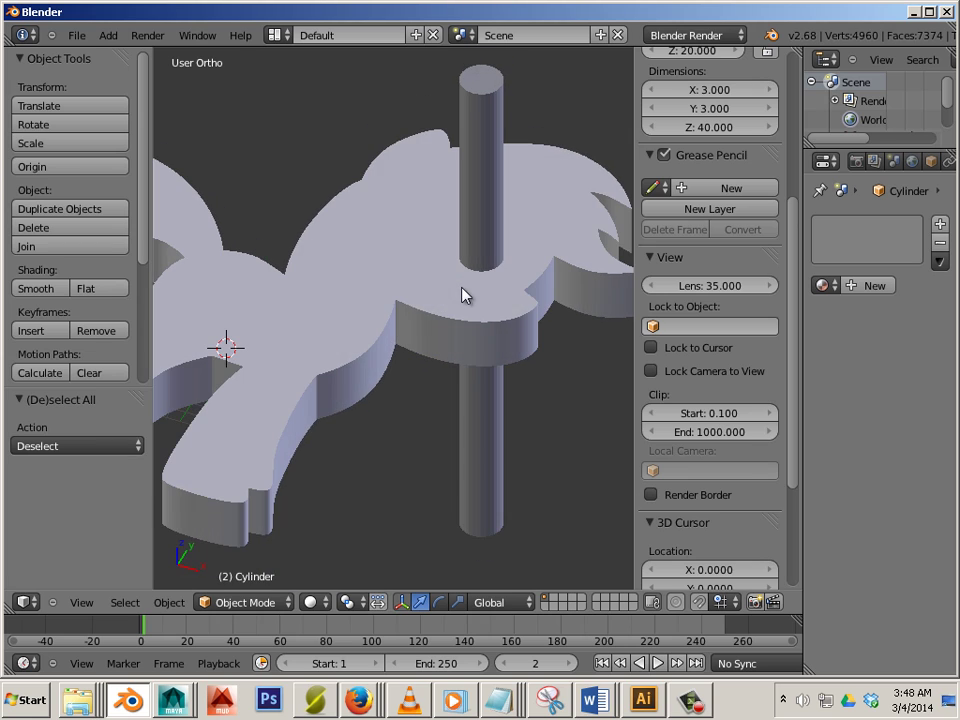
{"action": "right_click", "coordinate": [477, 347]}
{"action": "key", "text": "KP_7"}
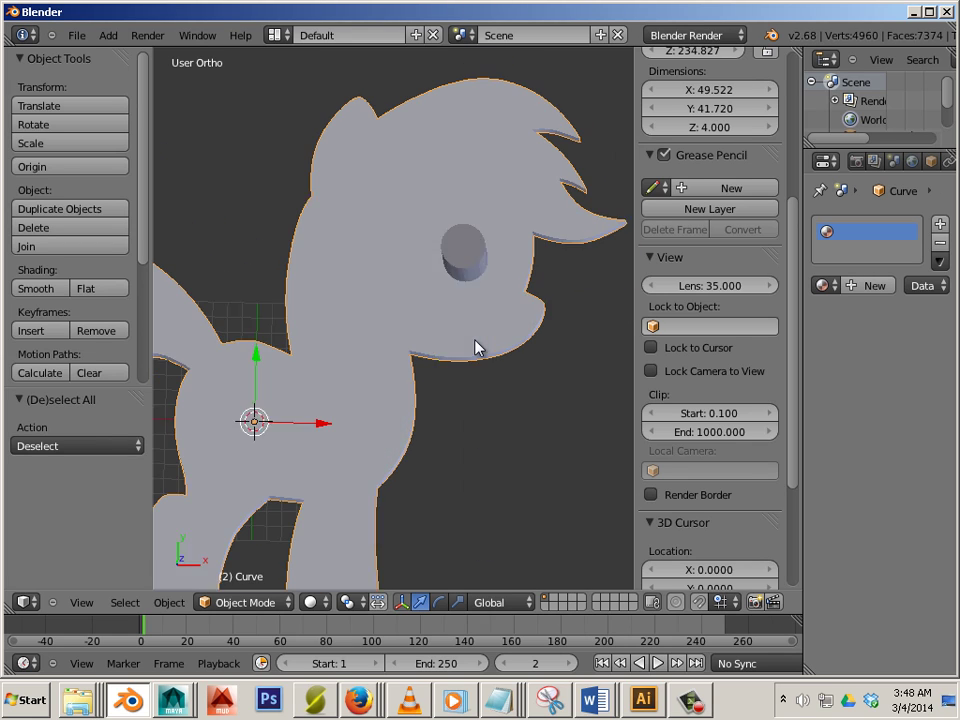
{"action": "right_click", "coordinate": [483, 276]}
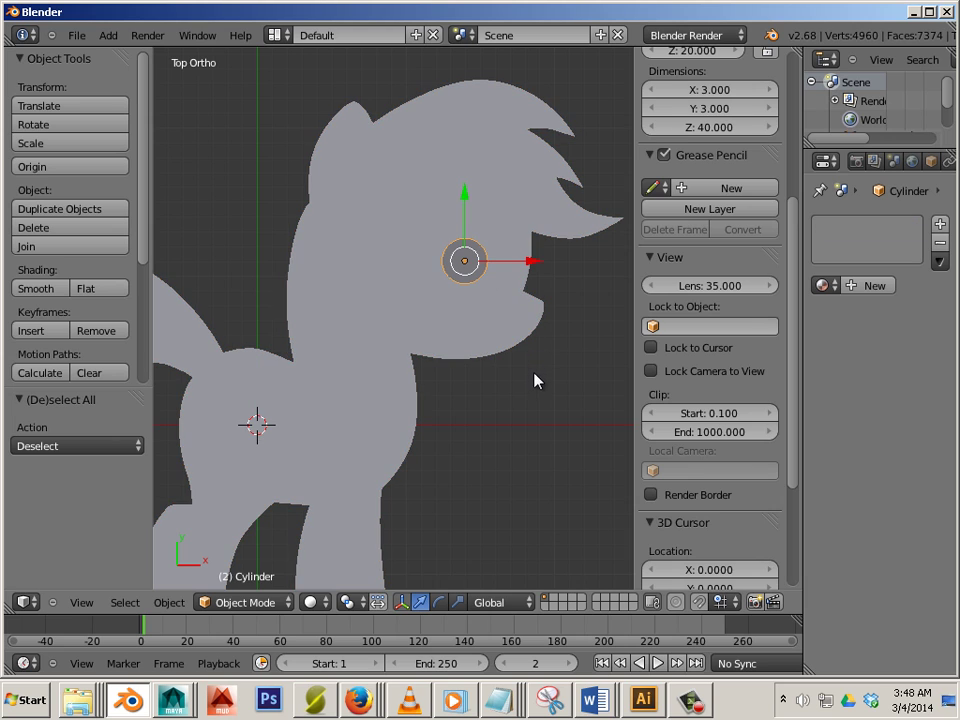
{"action": "middle_click_drag", "start_coordinate": [529, 420], "coordinate": [490, 356]}
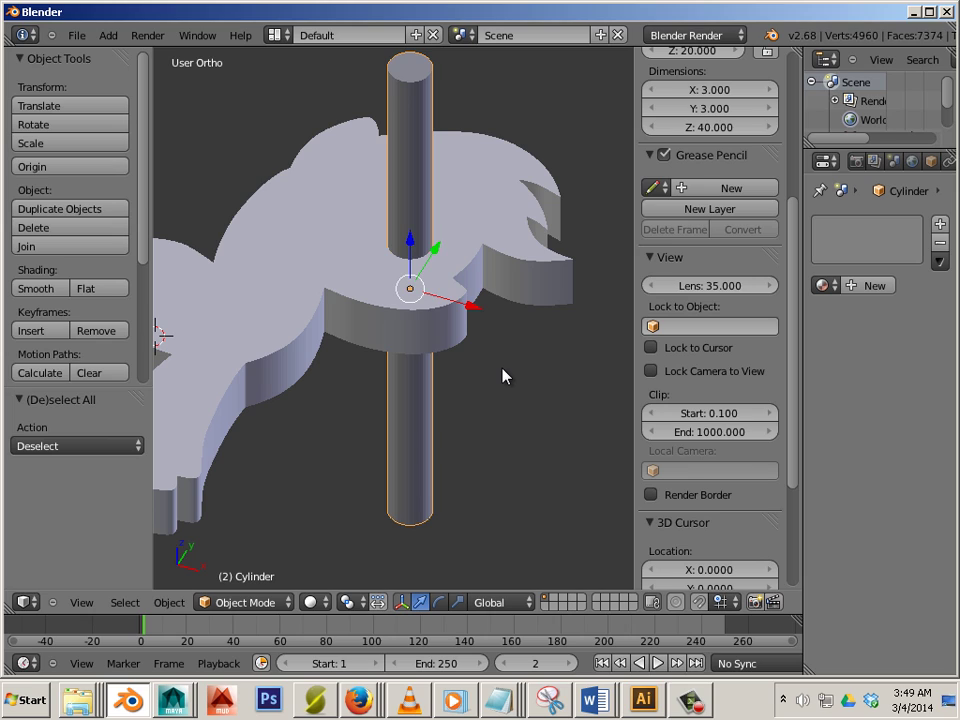
{"action": "key", "text": "a"}
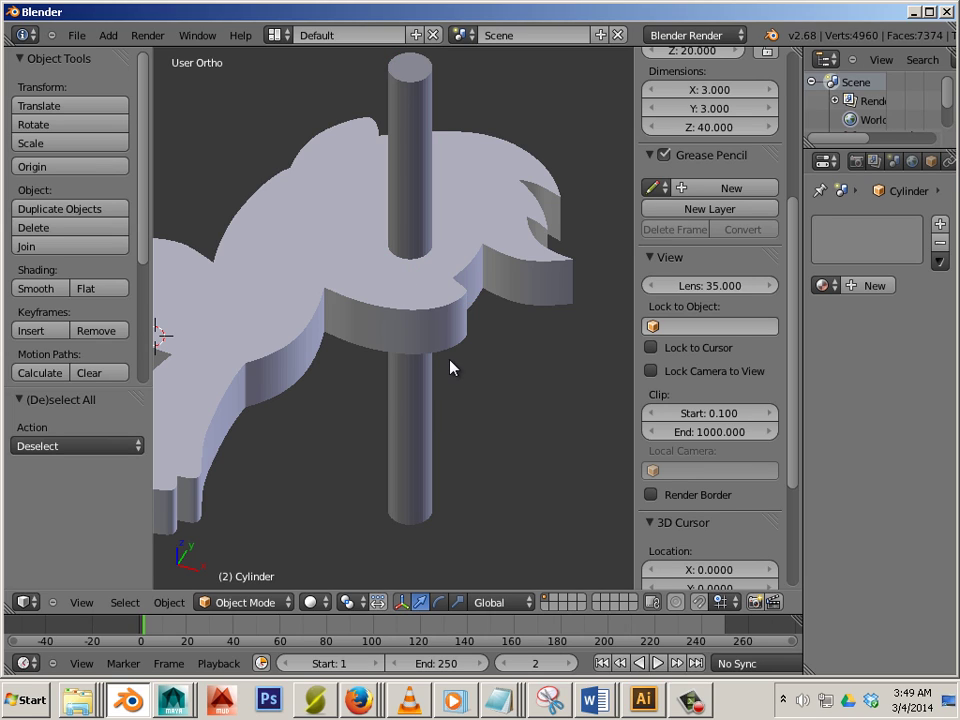
{"action": "right_click", "coordinate": [433, 343]}
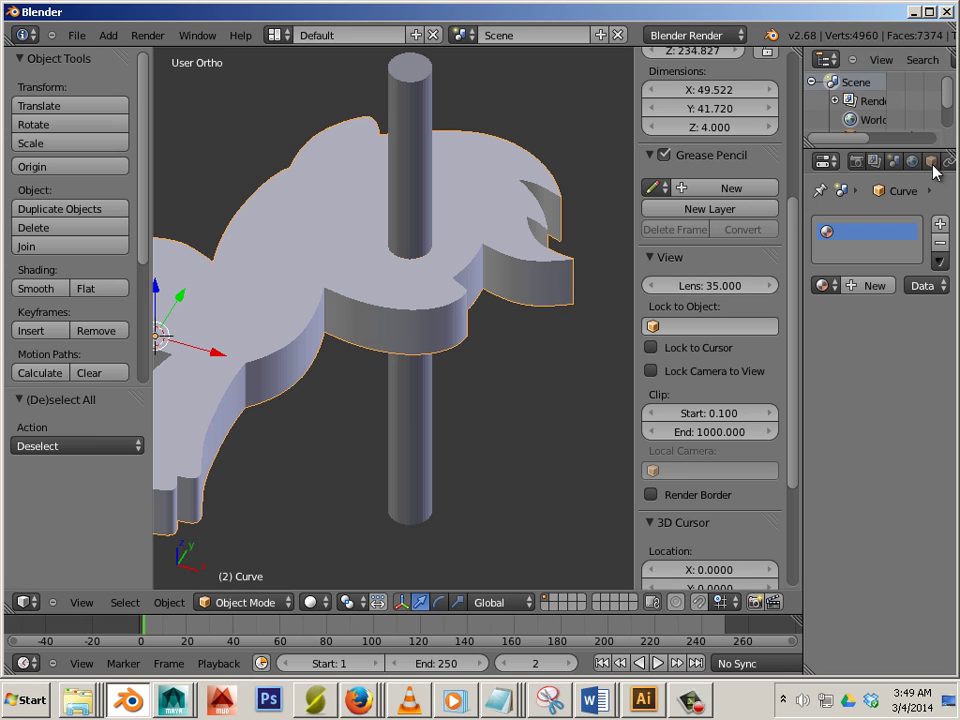
Step: Add a Boolean modifier to the pony with operation Difference and object Cylinder
{"action": "left_click_drag", "start_coordinate": [801, 187], "coordinate": [657, 190]}
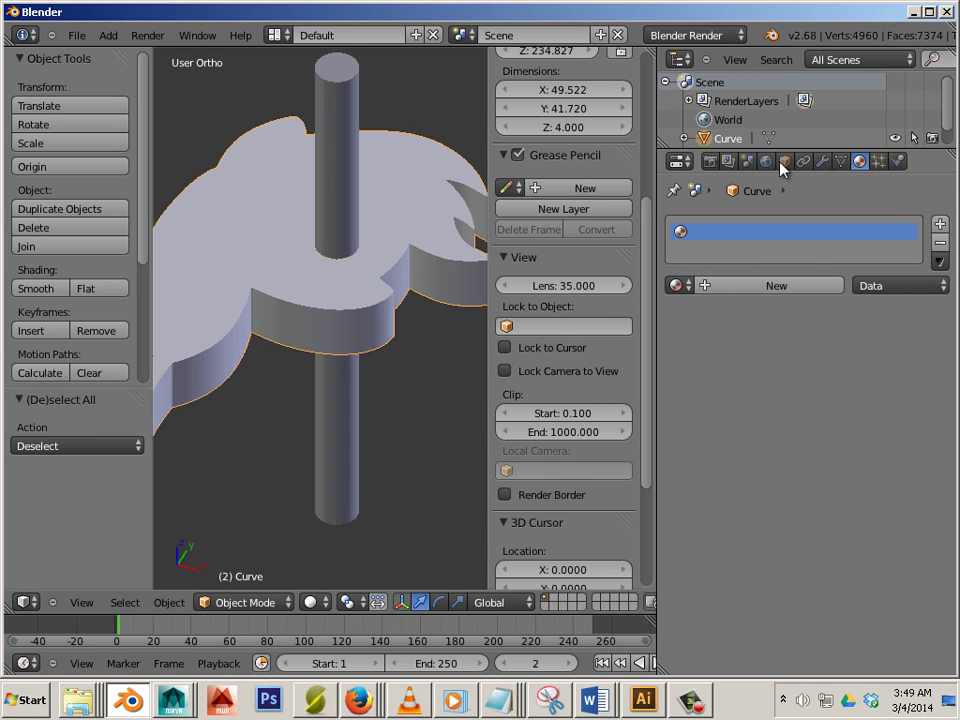
{"action": "left_click", "coordinate": [822, 163]}
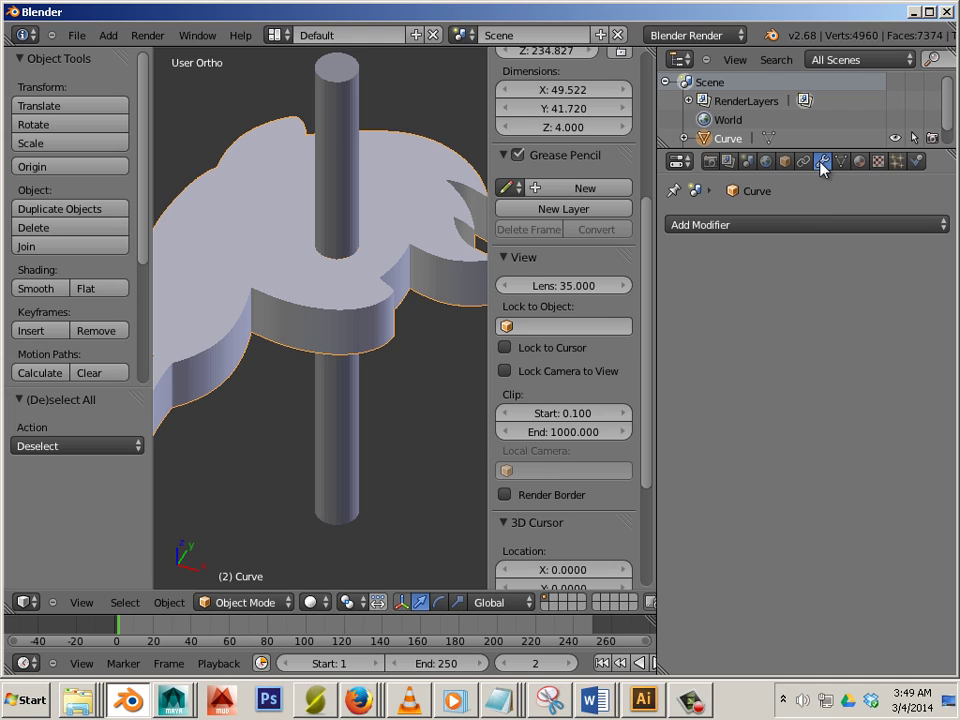
{"action": "left_click", "coordinate": [720, 226]}
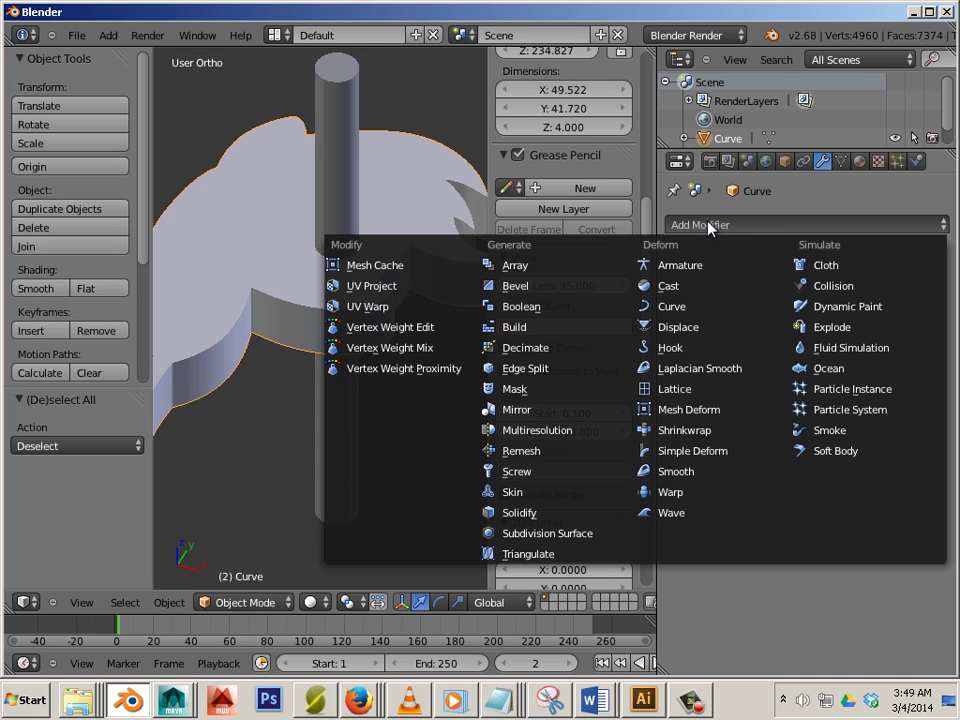
{"action": "left_click", "coordinate": [567, 308]}
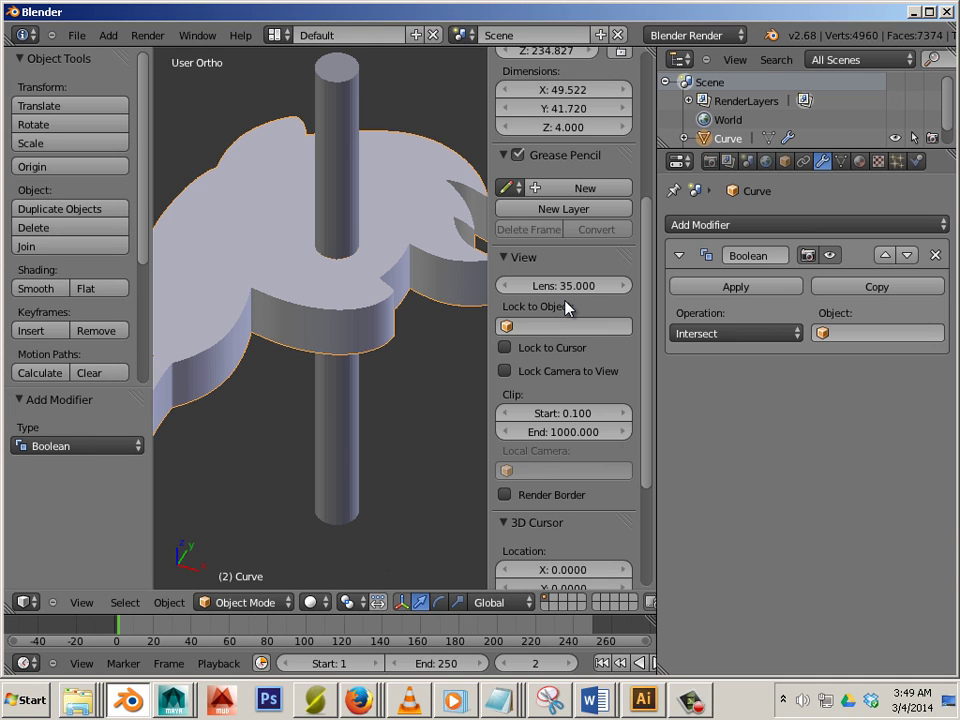
{"action": "left_click", "coordinate": [701, 334]}
{"action": "left_click", "coordinate": [703, 275]}
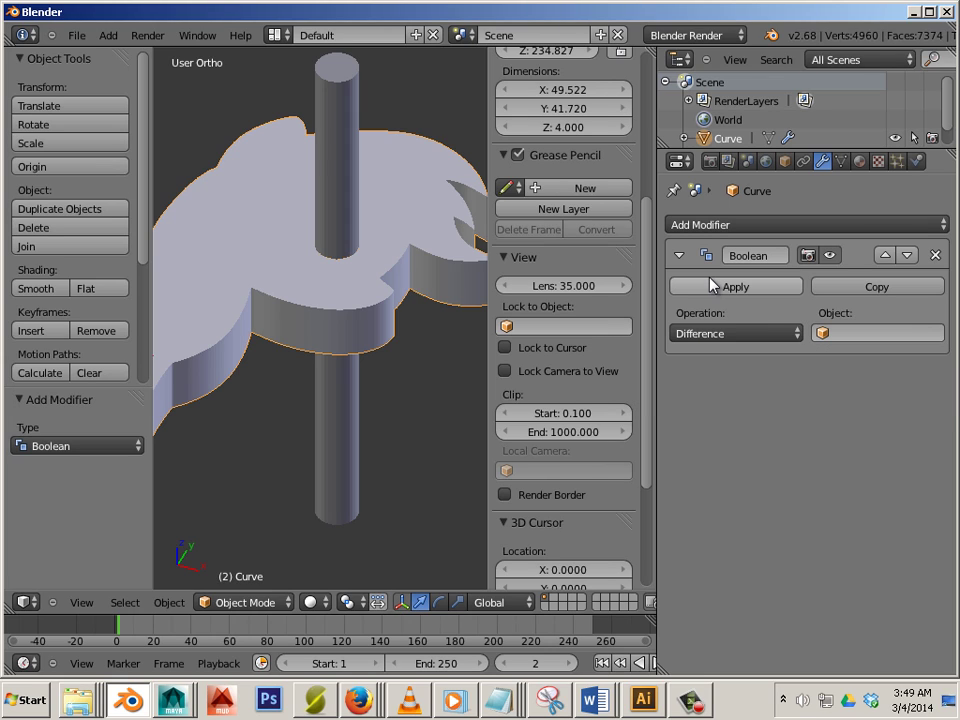
{"action": "left_click", "coordinate": [825, 335]}
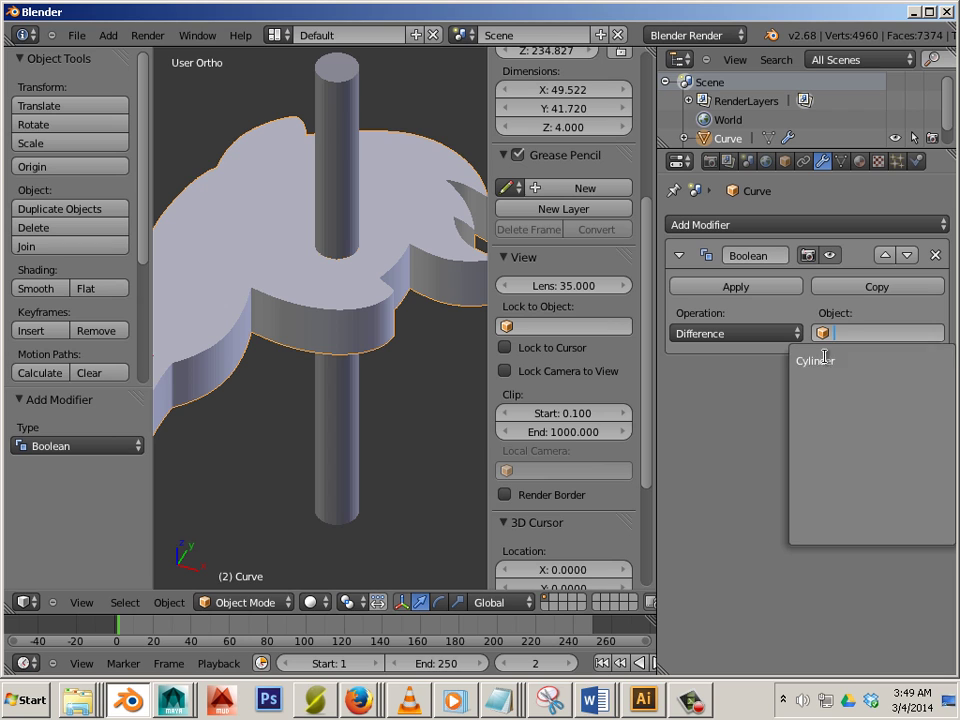
{"action": "left_click", "coordinate": [825, 365]}
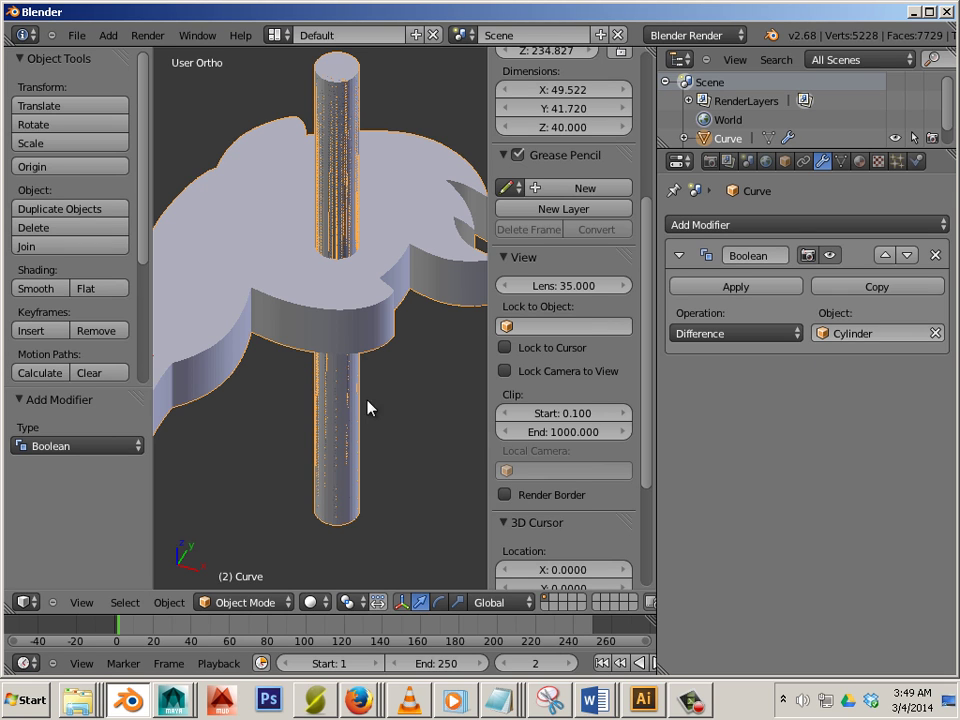
{"action": "middle_click_drag", "start_coordinate": [369, 407], "coordinate": [390, 294]}
{"action": "scroll", "coordinate": [375, 385], "scroll_direction": "down", "scroll_amount": 3}
{"action": "scroll", "coordinate": [385, 390], "scroll_direction": "up", "scroll_amount": 3}
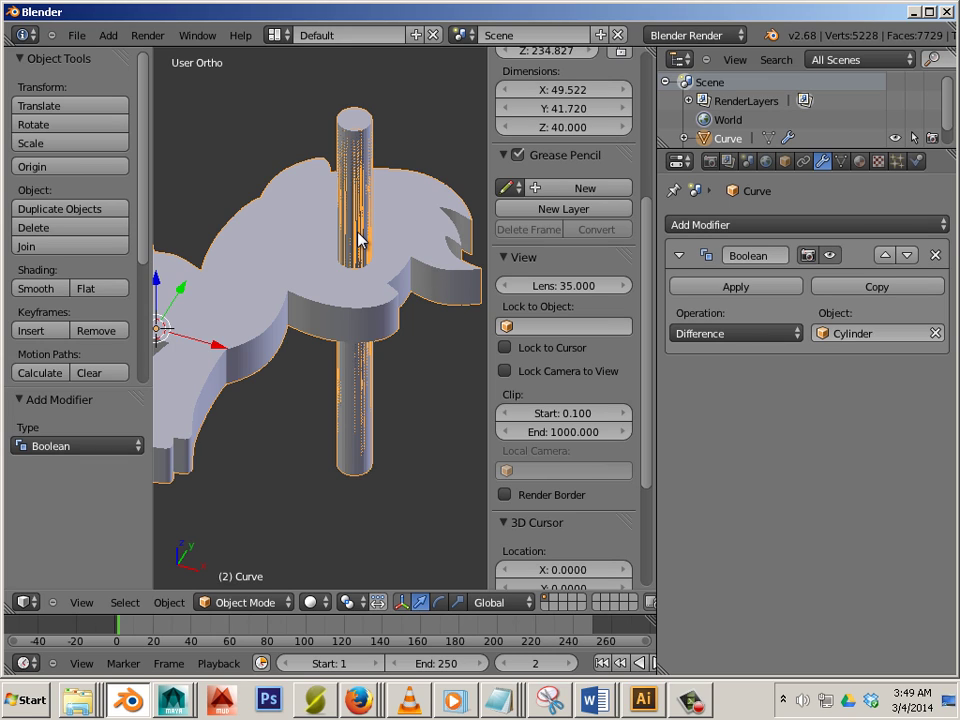
Step: In Edit Mode, select all linked pony geometry and flip its normal direction
{"action": "key", "text": "a"}
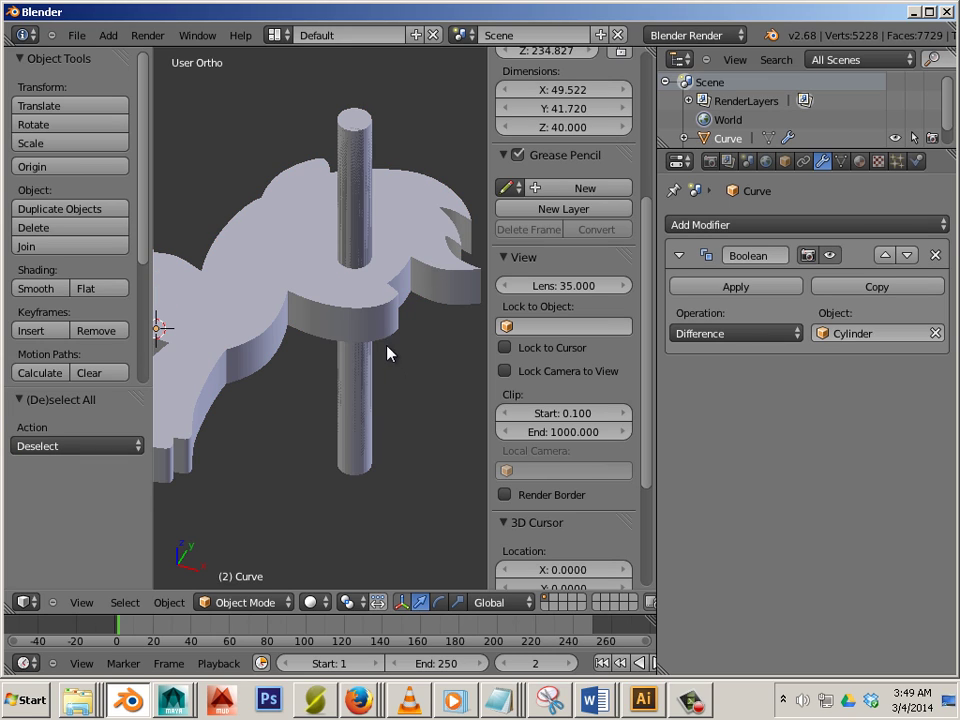
{"action": "key", "text": "ctrl+z"}
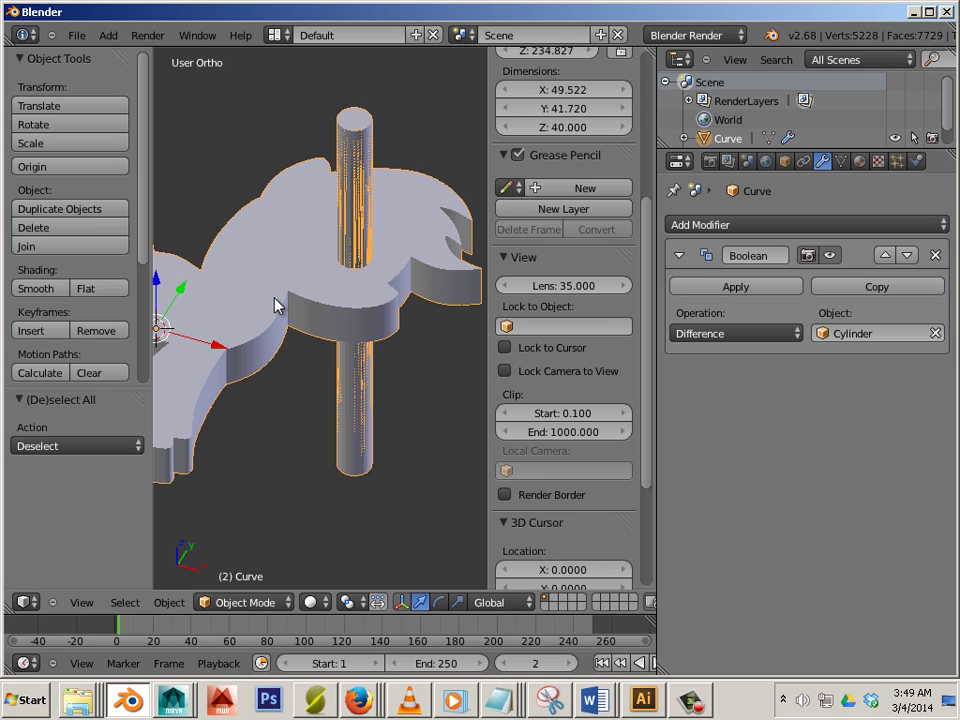
{"action": "key", "text": "Tab"}
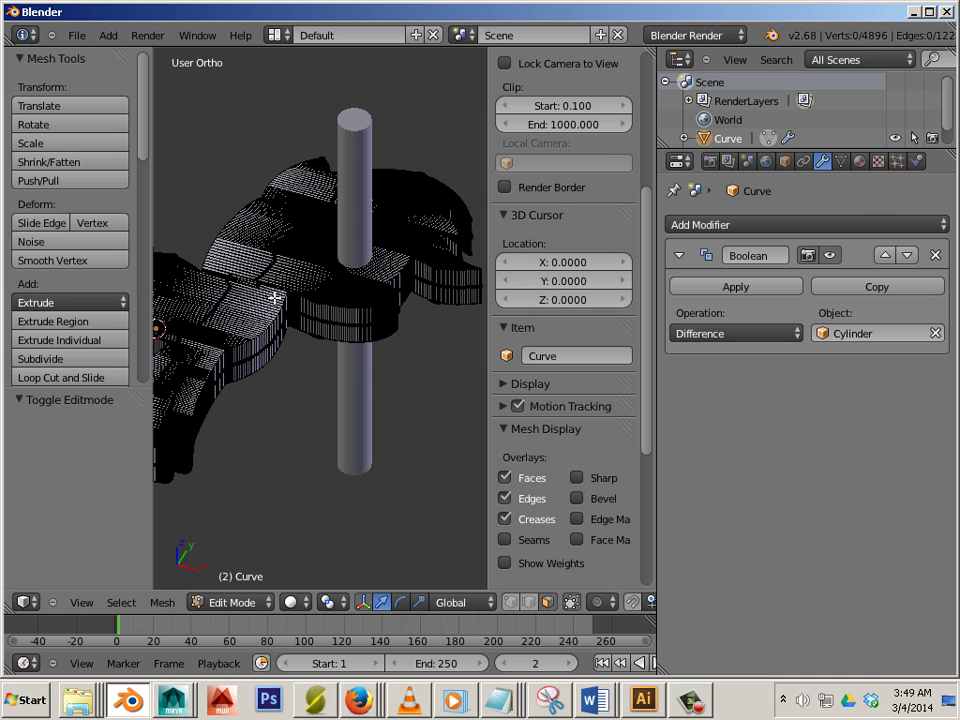
{"action": "right_click", "coordinate": [275, 297]}
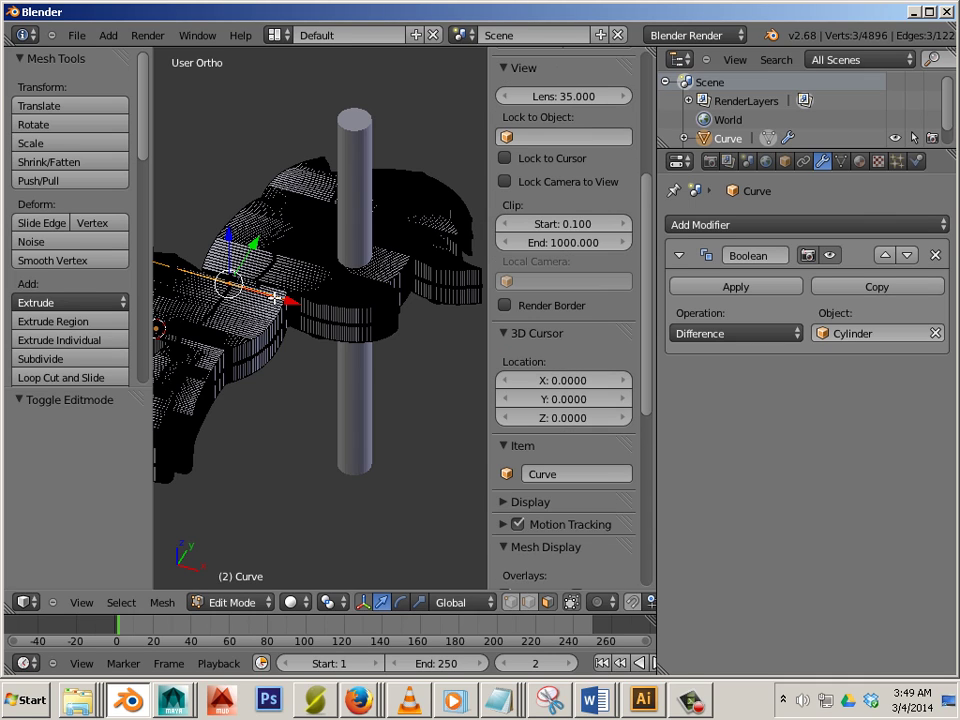
{"action": "key", "text": "l"}
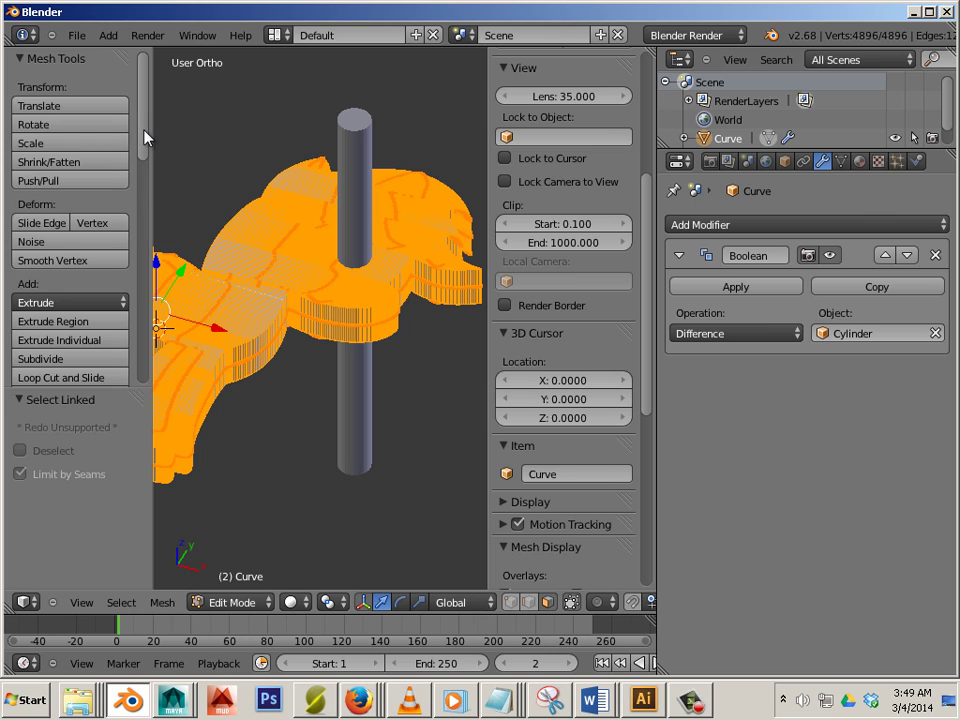
{"action": "mouse_move", "coordinate": [144, 137]}
{"action": "left_mouse_down"}
{"action": "mouse_move", "coordinate": [146, 298]}
{"action": "mouse_move", "coordinate": [150, 259]}
{"action": "left_mouse_up"}
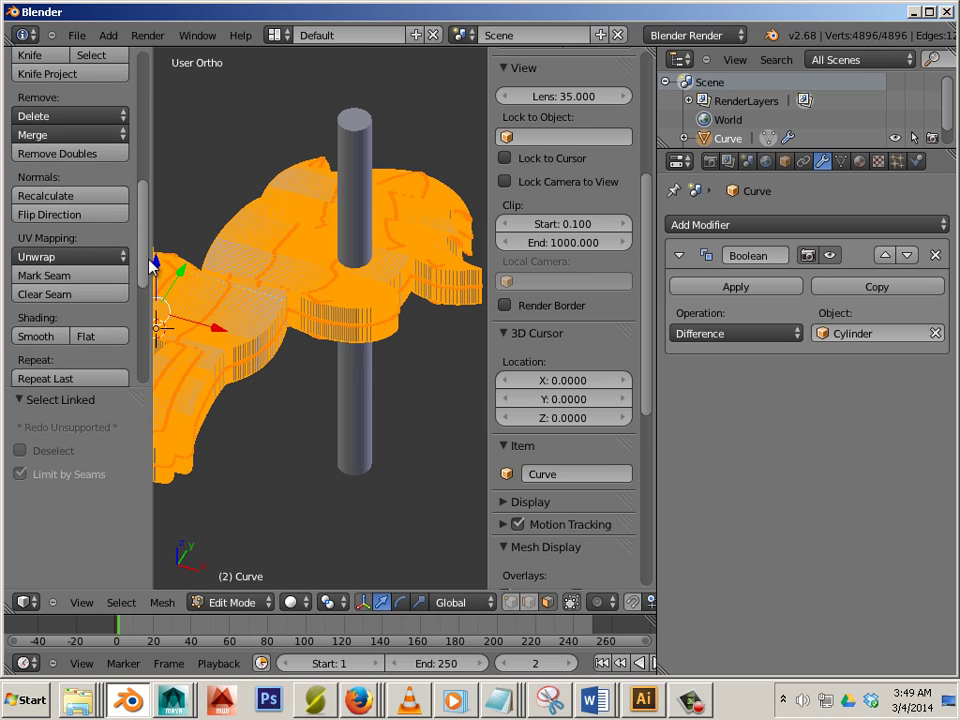
{"action": "left_click", "coordinate": [77, 214]}
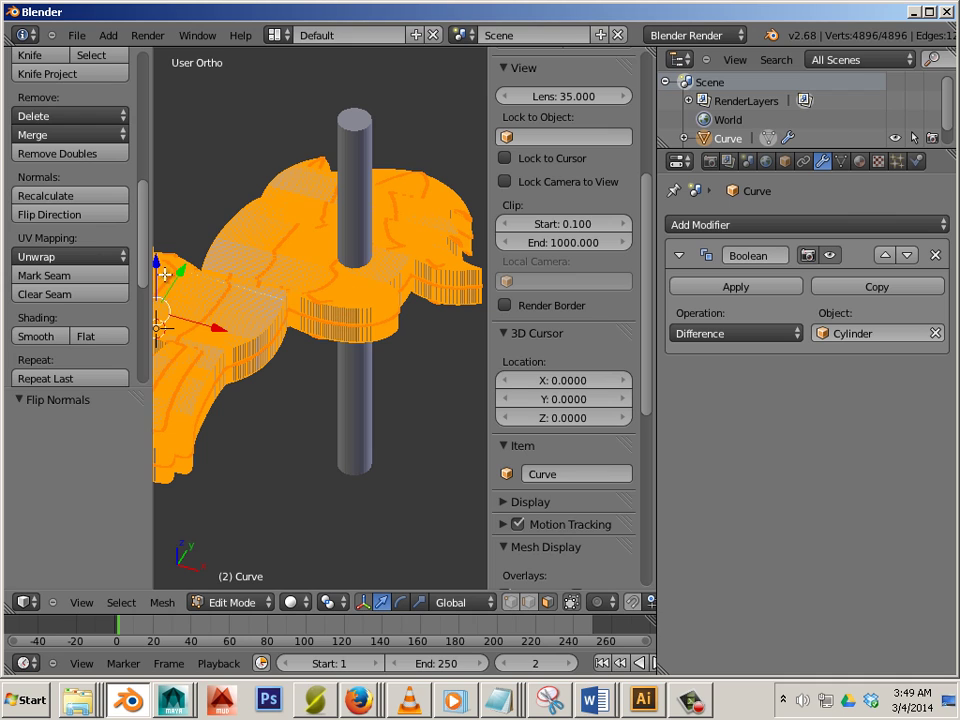
Step: Return to Object Mode and apply the Boolean cut permanently
{"action": "key", "text": "Tab"}
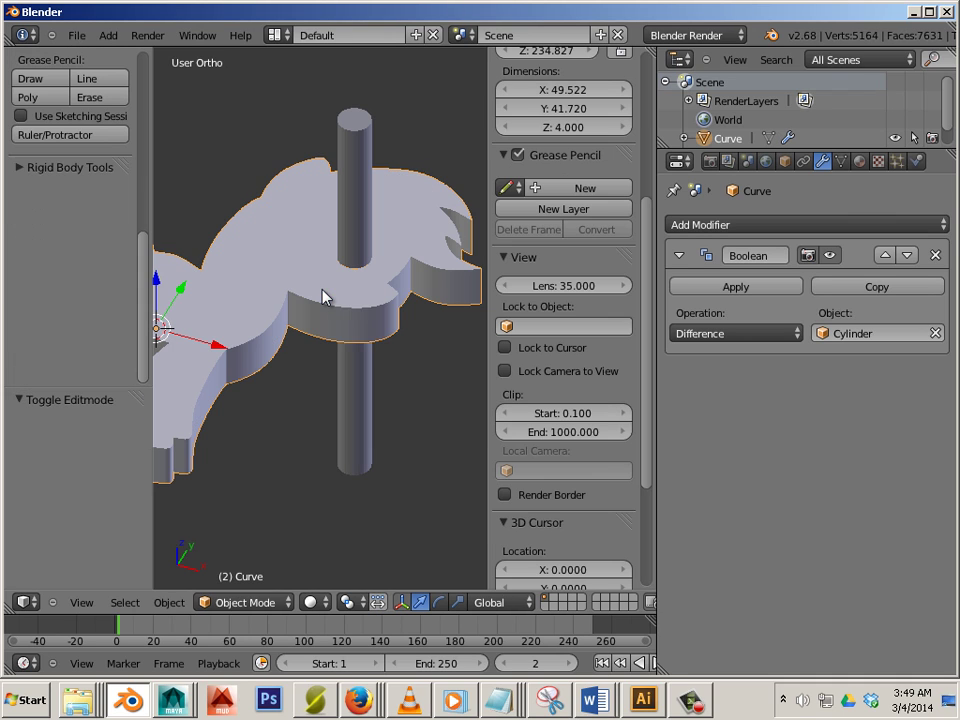
{"action": "middle_click_drag", "start_coordinate": [409, 354], "coordinate": [367, 363]}
{"action": "scroll", "coordinate": [336, 403], "scroll_direction": "down", "scroll_amount": 2}
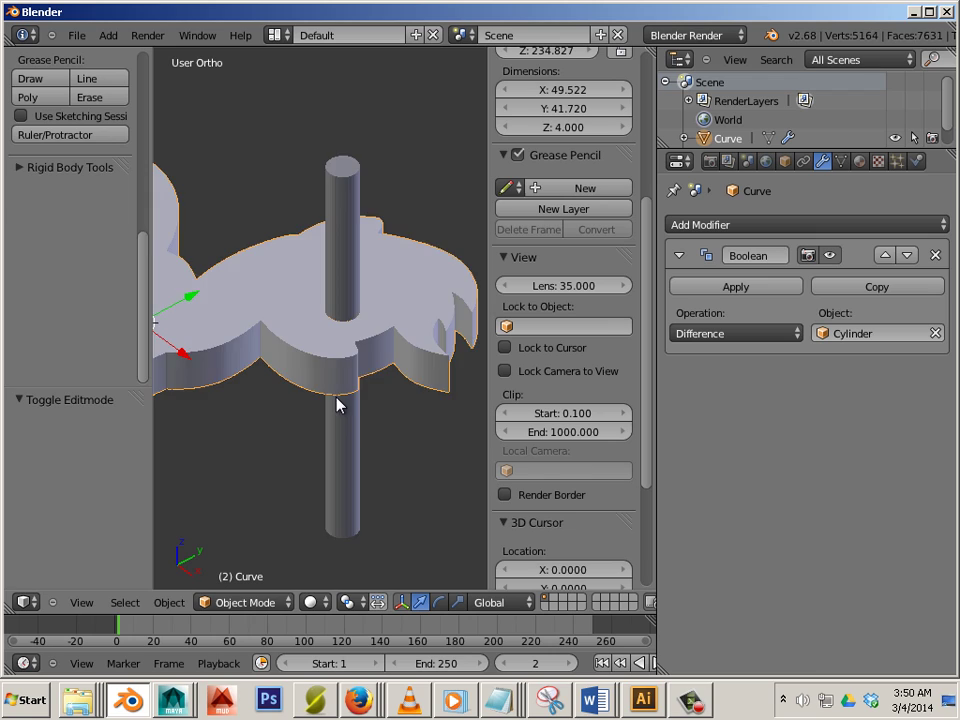
{"action": "scroll", "coordinate": [381, 420], "scroll_direction": "up", "scroll_amount": 5}
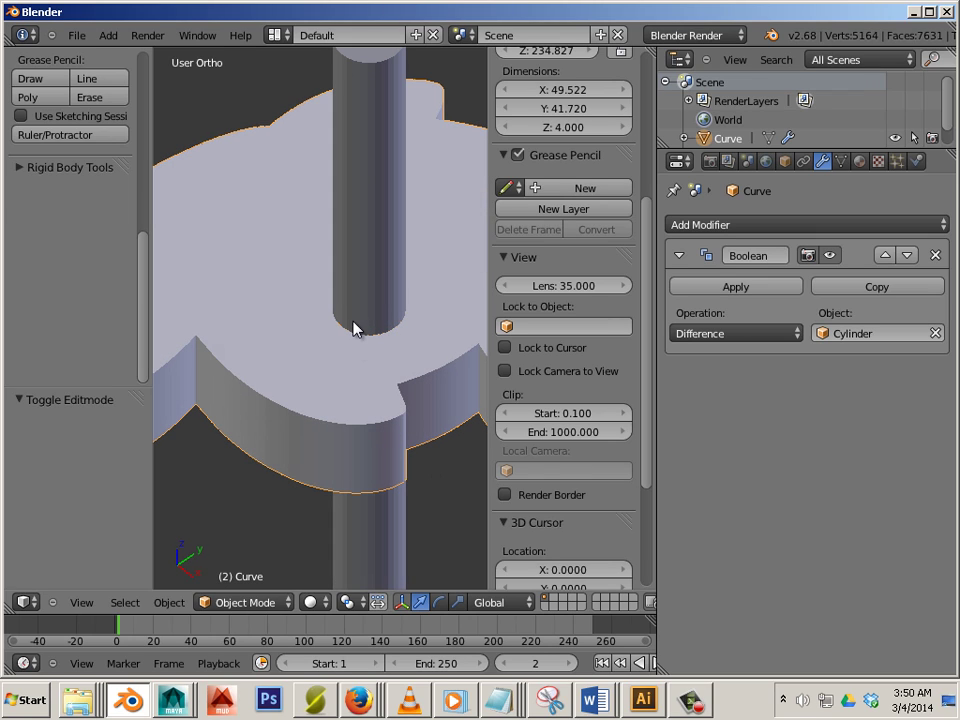
{"action": "left_click", "coordinate": [713, 287]}
{"action": "scroll", "coordinate": [312, 292], "scroll_direction": "down", "scroll_amount": 4}
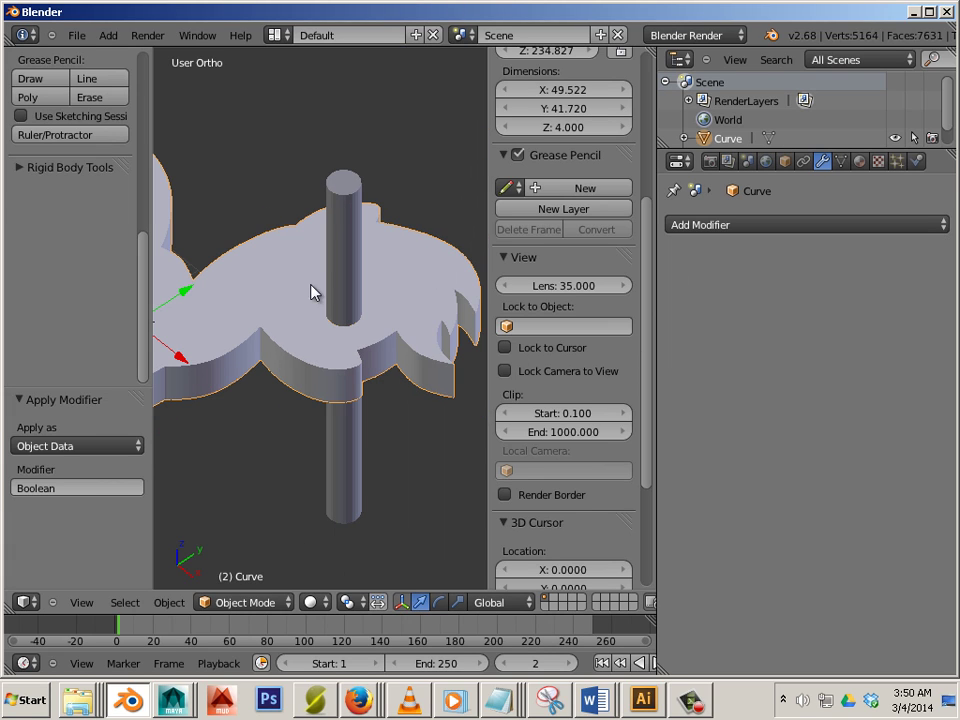
Step: Move the cylinder clear of the pony along X, then along Y
{"action": "right_click", "coordinate": [341, 241]}
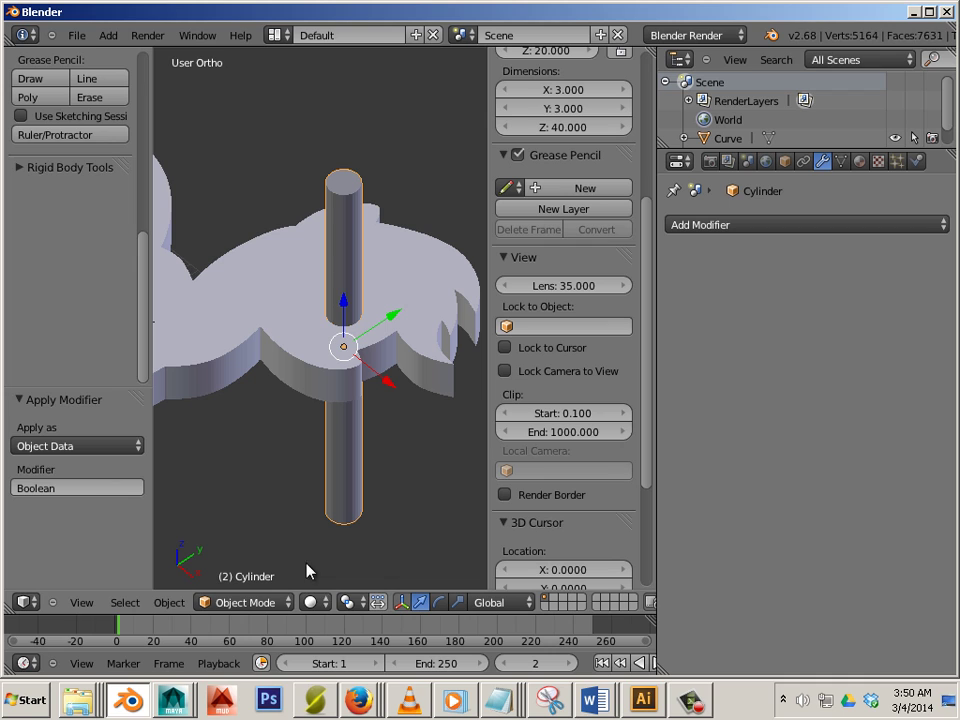
{"action": "key", "text": "g"}
{"action": "key", "text": "x"}
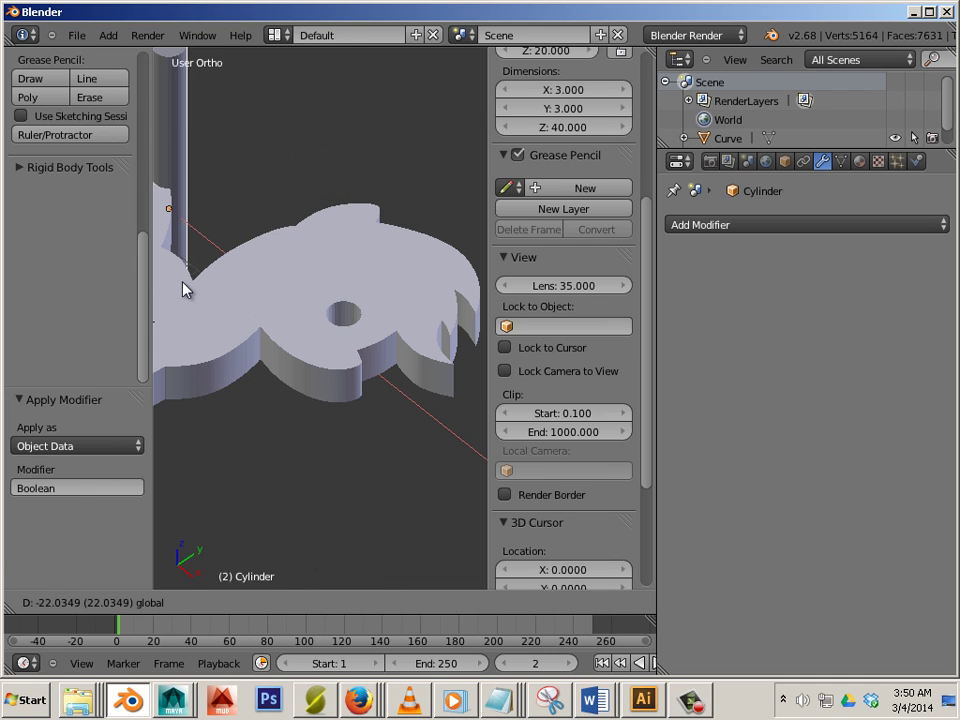
{"action": "left_click", "coordinate": [191, 315]}
{"action": "scroll", "coordinate": [191, 315], "scroll_direction": "down", "scroll_amount": 2}
{"action": "key", "text": "g"}
{"action": "key", "text": "y"}
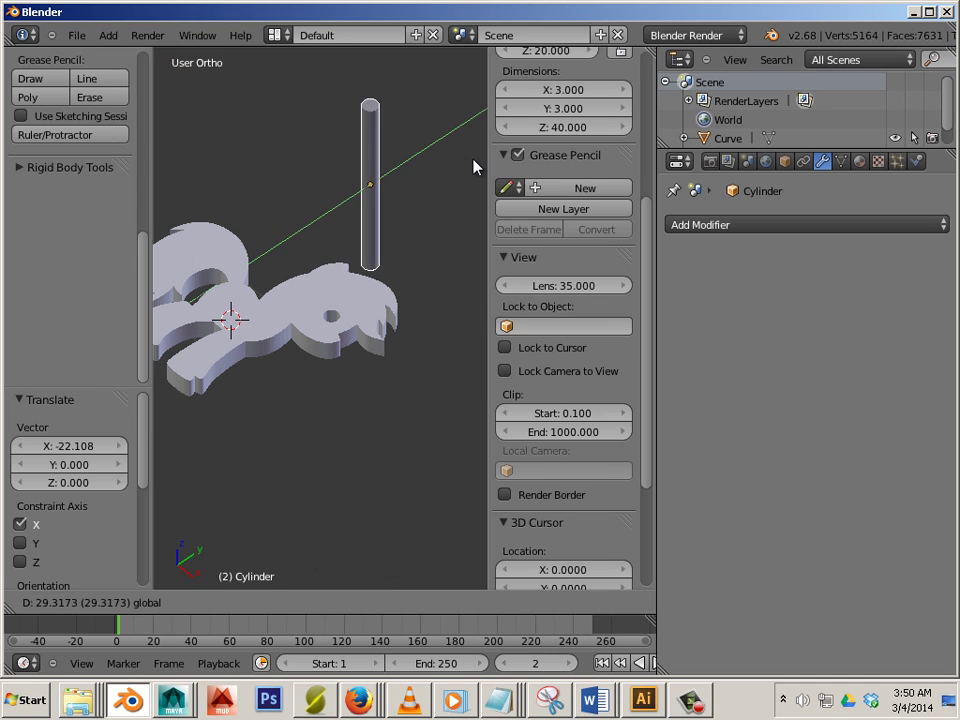
{"action": "left_click", "coordinate": [476, 165]}
Step: Select the pony and orbit around it to inspect the hole through its head
{"action": "middle_click_drag", "start_coordinate": [362, 322], "coordinate": [380, 416]}
{"action": "scroll", "coordinate": [380, 416], "scroll_direction": "up", "scroll_amount": 4}
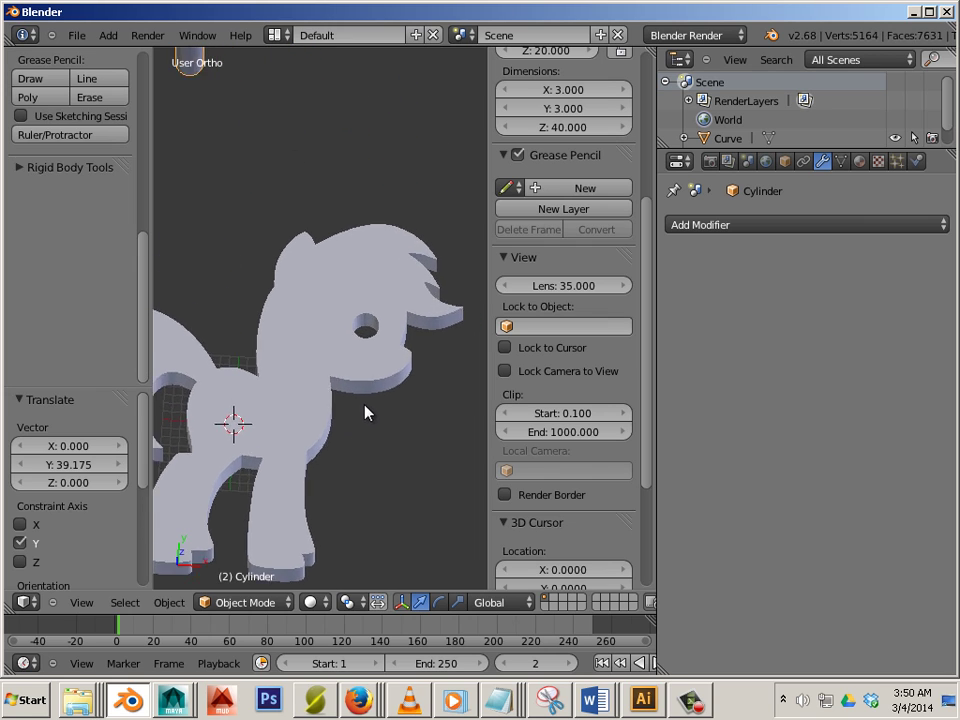
{"action": "scroll", "coordinate": [375, 385], "scroll_direction": "down", "scroll_amount": 1}
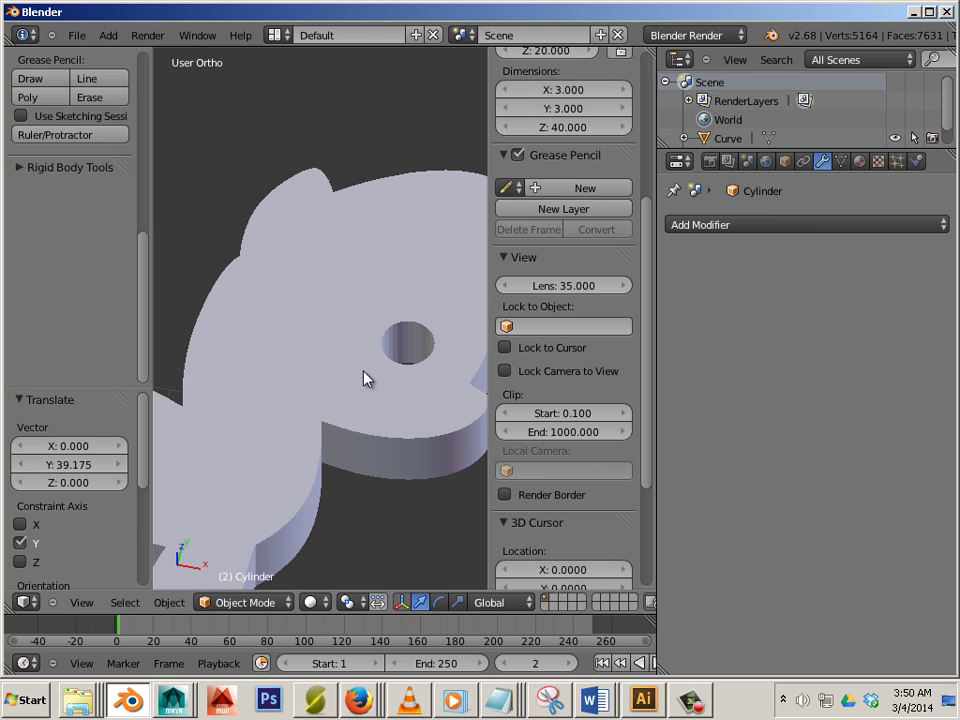
{"action": "right_click", "coordinate": [366, 381]}
{"action": "scroll", "coordinate": [363, 378], "scroll_direction": "down", "scroll_amount": 1}
{"action": "scroll", "coordinate": [366, 378], "scroll_direction": "down", "scroll_amount": 3}
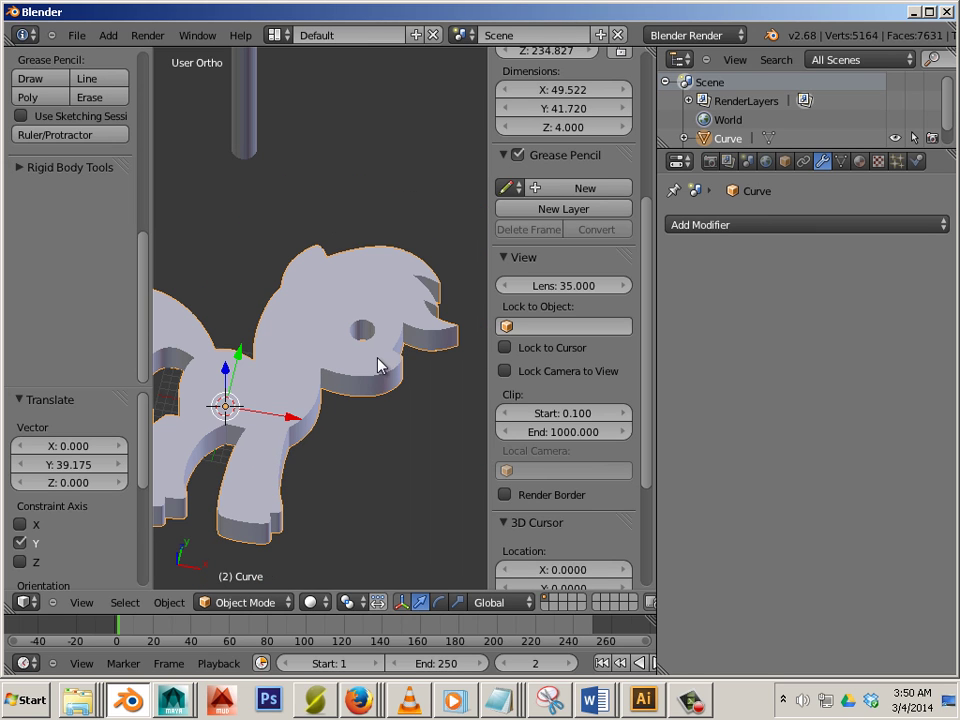
{"action": "middle_click_drag", "start_coordinate": [369, 453], "coordinate": [395, 458]}
{"action": "middle_click_drag", "start_coordinate": [260, 496], "coordinate": [227, 436]}
{"action": "key", "text": "Tab"}
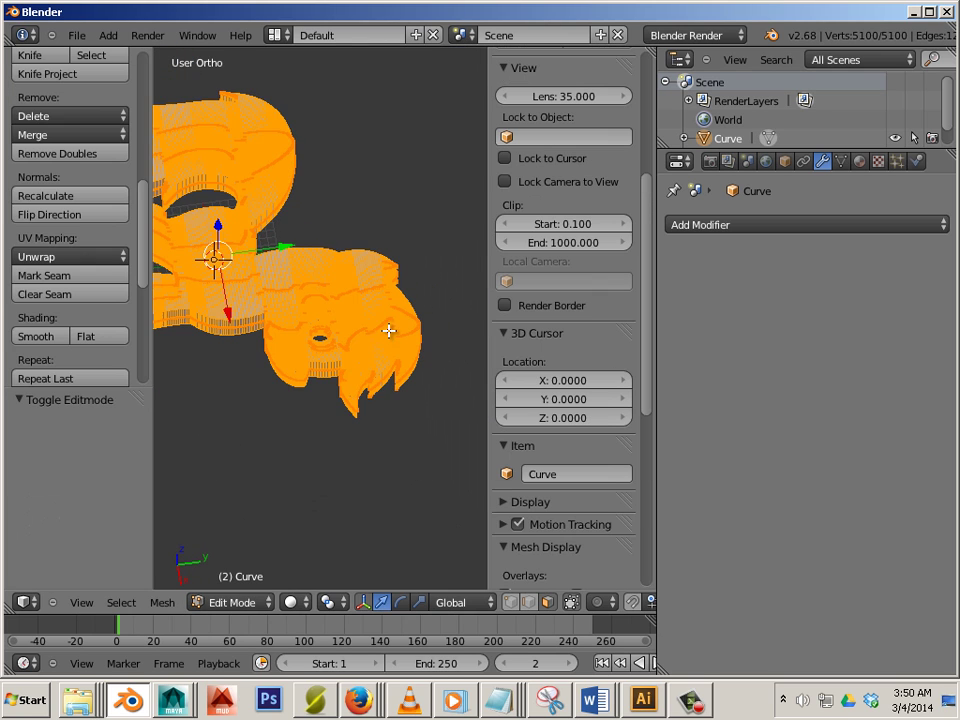
{"action": "scroll", "coordinate": [300, 437], "scroll_direction": "up", "scroll_amount": 3}
{"action": "middle_click_drag", "start_coordinate": [212, 456], "coordinate": [436, 420]}
{"action": "scroll", "coordinate": [364, 442], "scroll_direction": "up", "scroll_amount": 5}
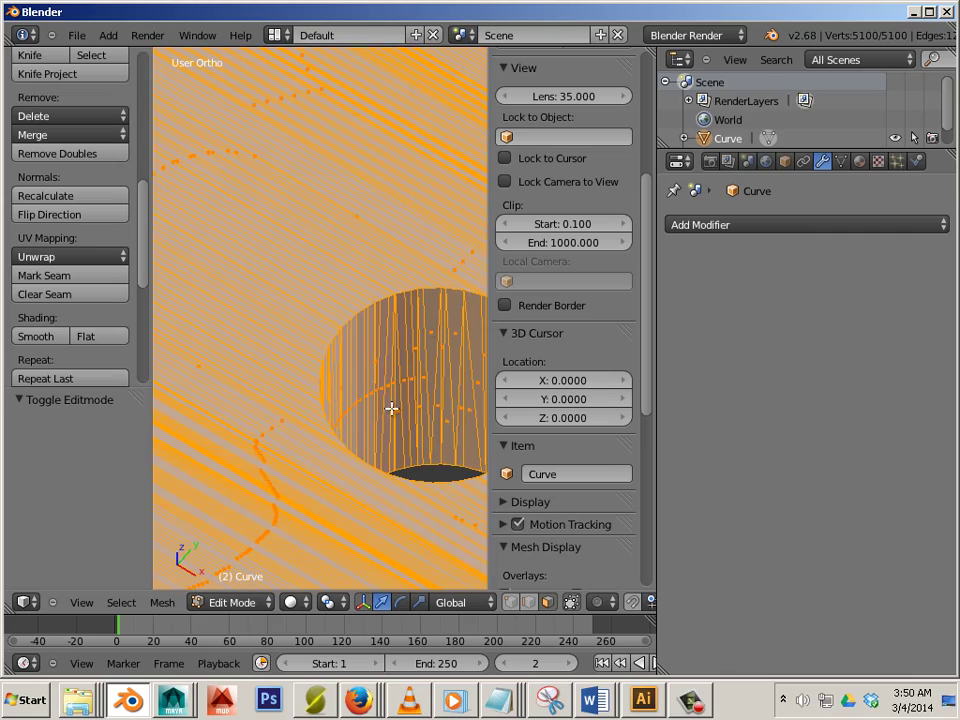
{"action": "scroll", "coordinate": [306, 366], "scroll_direction": "down", "scroll_amount": 6}
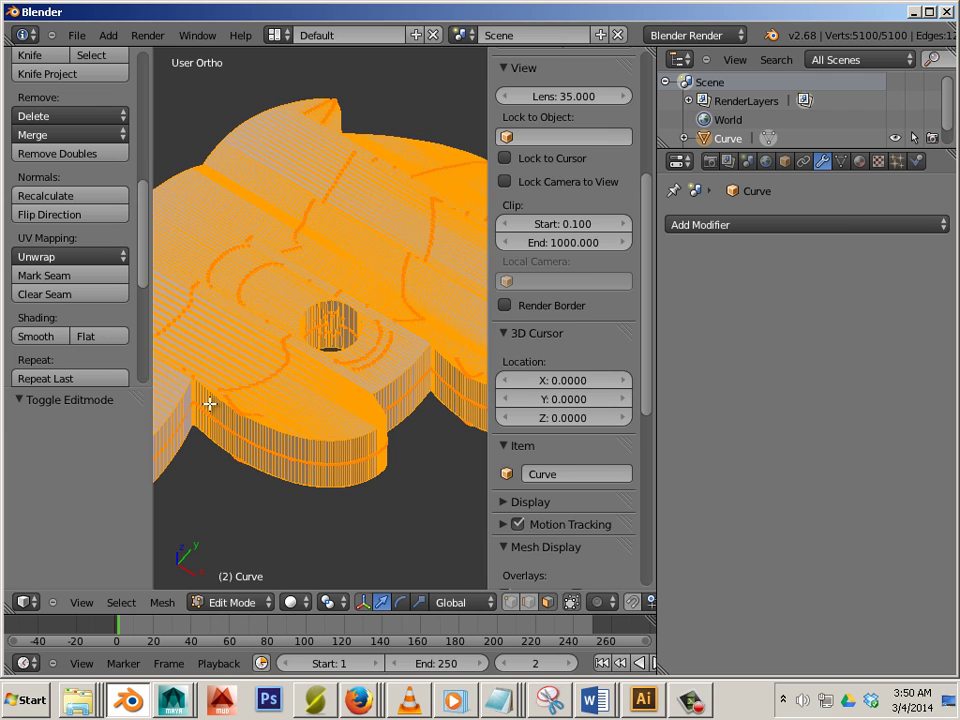
{"action": "middle_click_drag", "start_coordinate": [440, 321], "coordinate": [414, 482]}
{"action": "scroll", "coordinate": [322, 427], "scroll_direction": "down", "scroll_amount": 4}
{"action": "scroll", "coordinate": [379, 463], "scroll_direction": "up", "scroll_amount": 8}
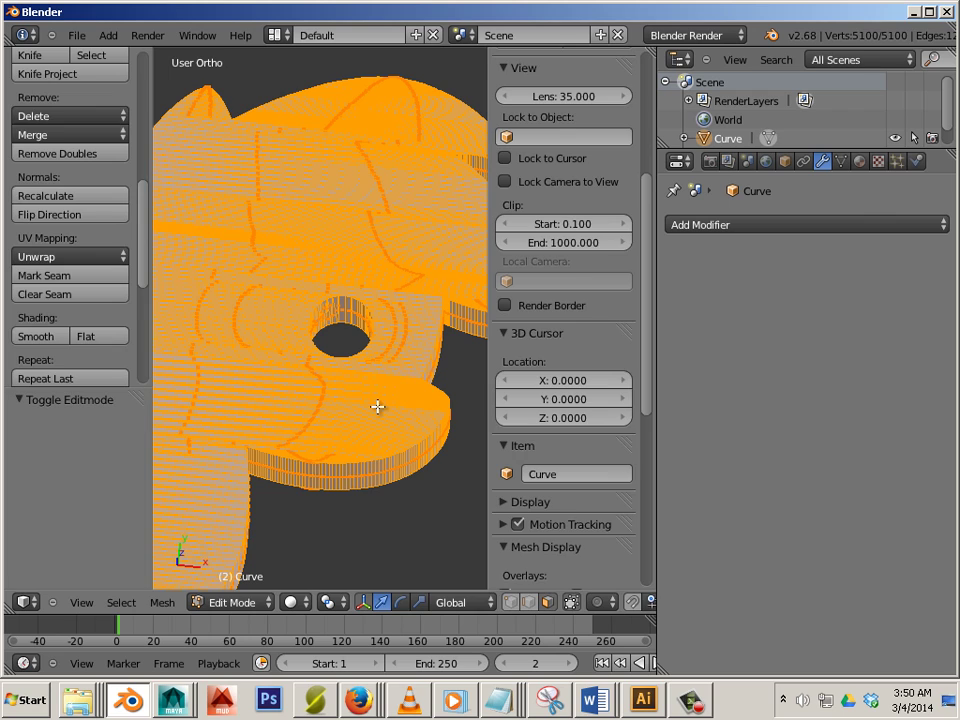
{"action": "key", "text": "Tab"}
{"action": "scroll", "coordinate": [407, 465], "scroll_direction": "down", "scroll_amount": 5}
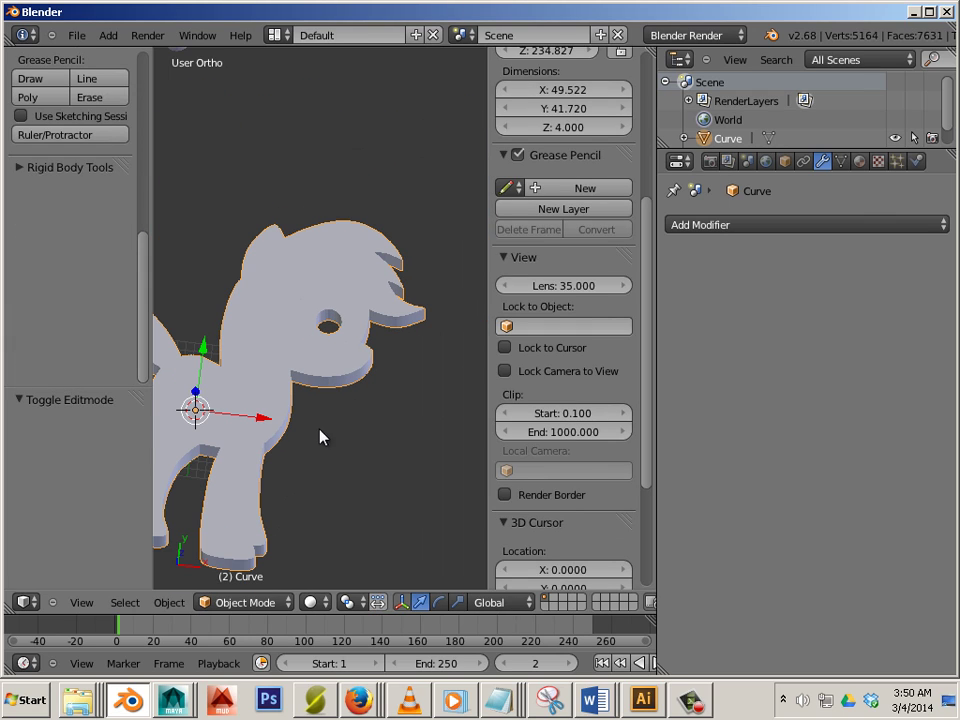
{"action": "middle_click_drag", "start_coordinate": [313, 435], "coordinate": [370, 484]}
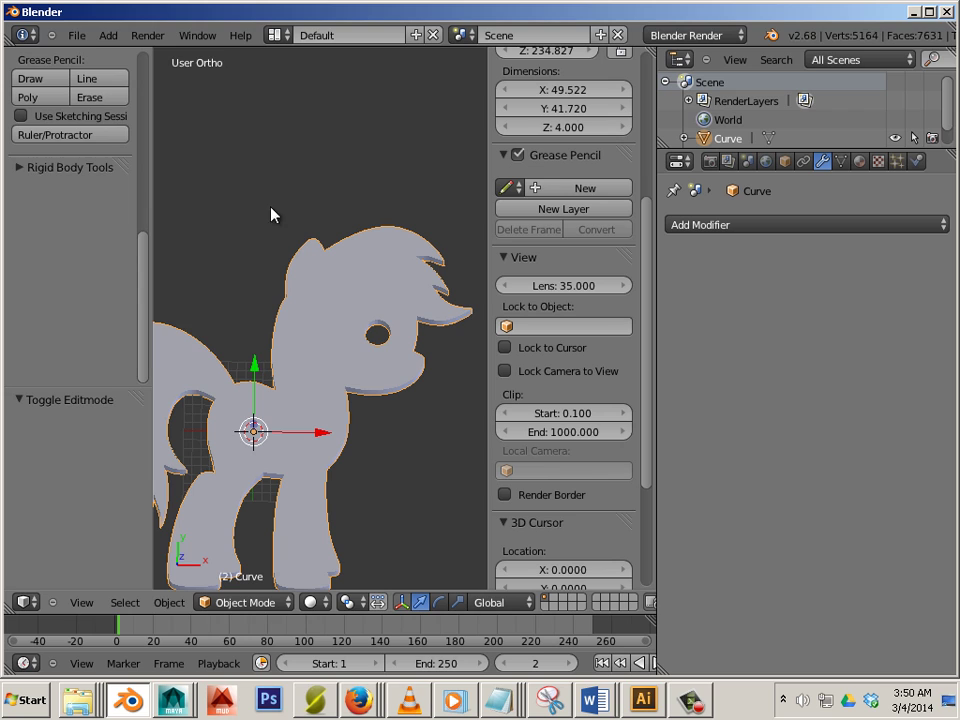
Step: Export the model in STL format to the Desktop under the name PONY
{"action": "left_click", "coordinate": [76, 35]}
{"action": "mouse_move", "coordinate": [110, 338]}
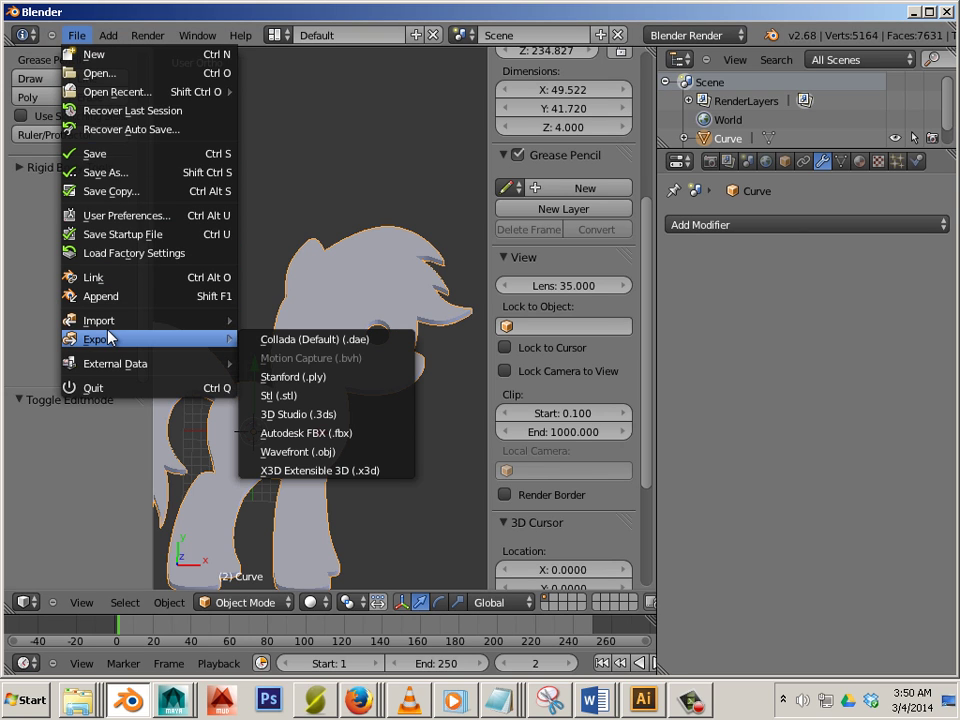
{"action": "left_click", "coordinate": [349, 397]}
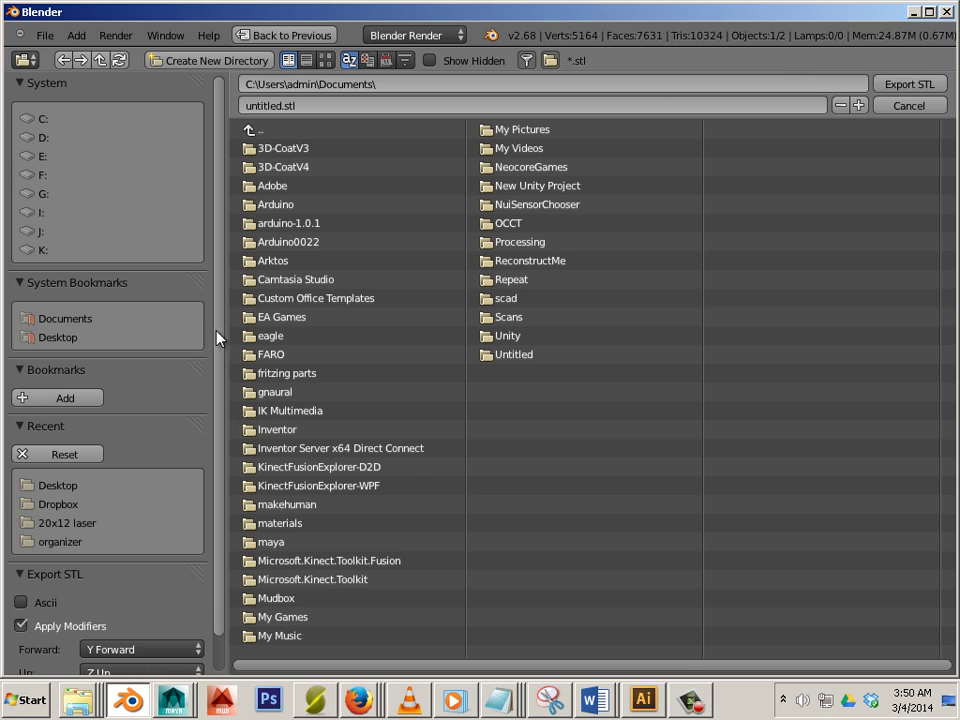
{"action": "left_click", "coordinate": [53, 488]}
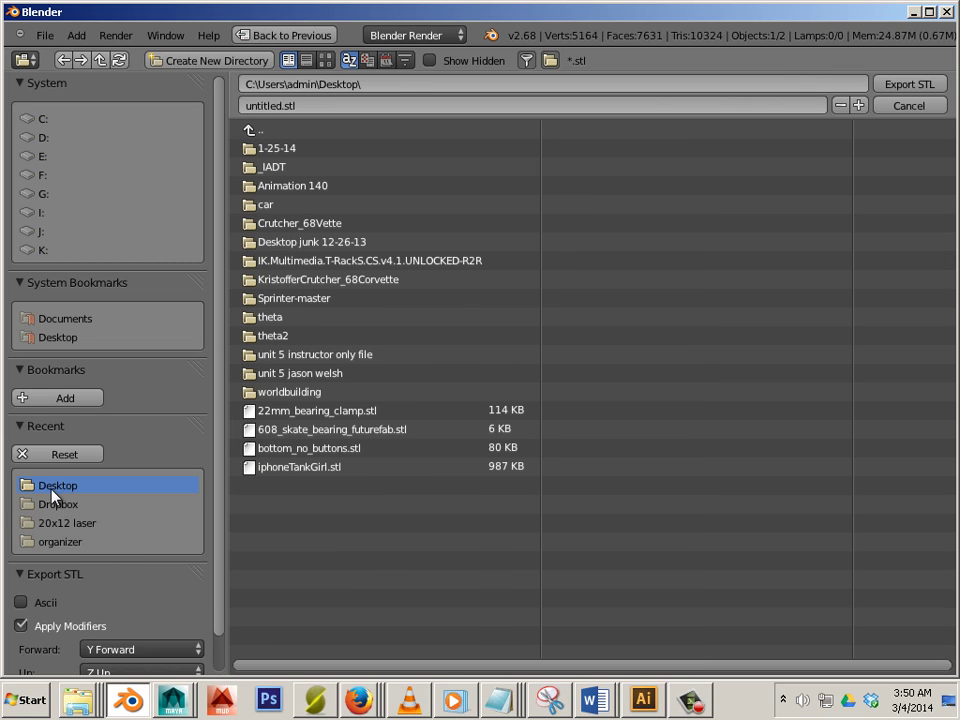
{"action": "left_click", "coordinate": [300, 107]}
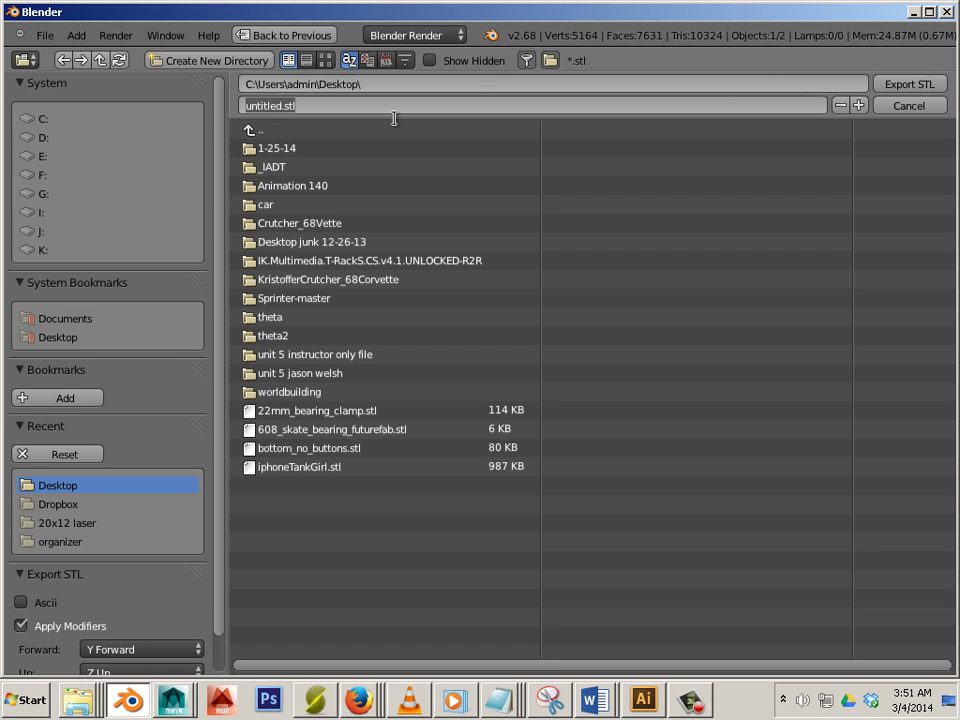
{"action": "type", "text": "PONY"}
{"action": "key", "text": "Return"}
{"action": "left_click", "coordinate": [912, 85]}
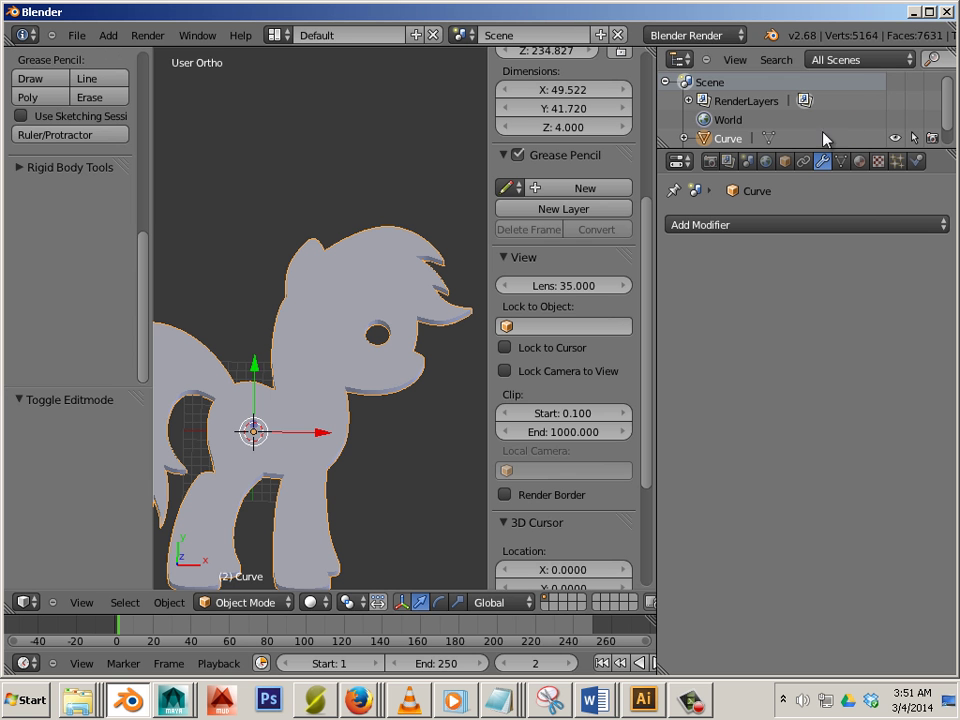
Step: Reselect the pony and recentre it in the viewport
{"action": "key", "text": "a"}
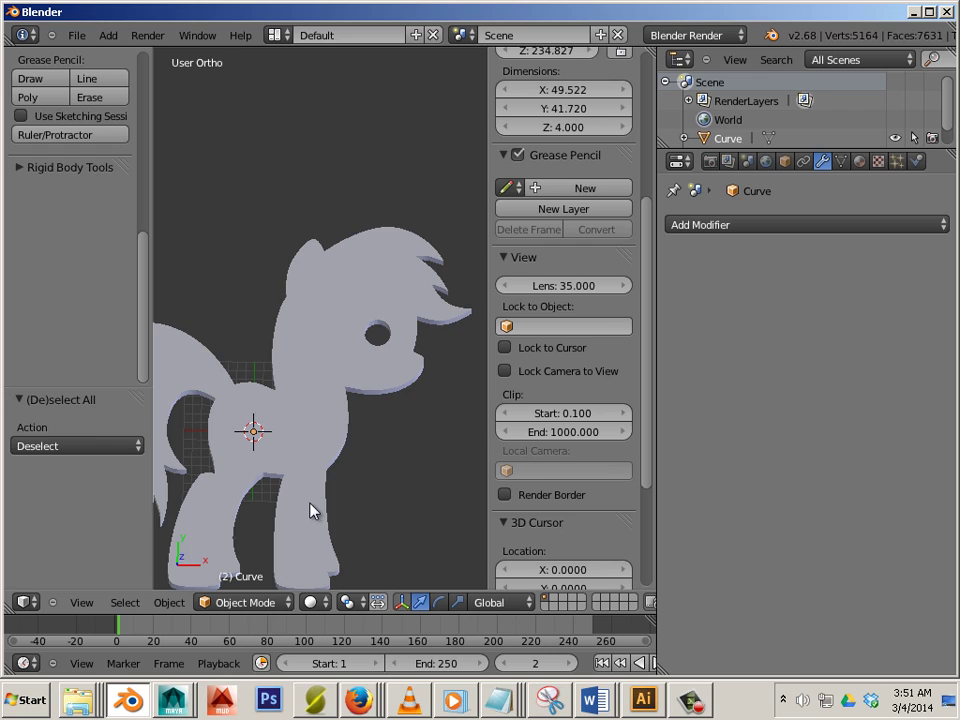
{"action": "key", "text": "a"}
{"action": "middle_click_drag", "start_coordinate": [386, 508], "coordinate": [416, 471], "text": "shift"}
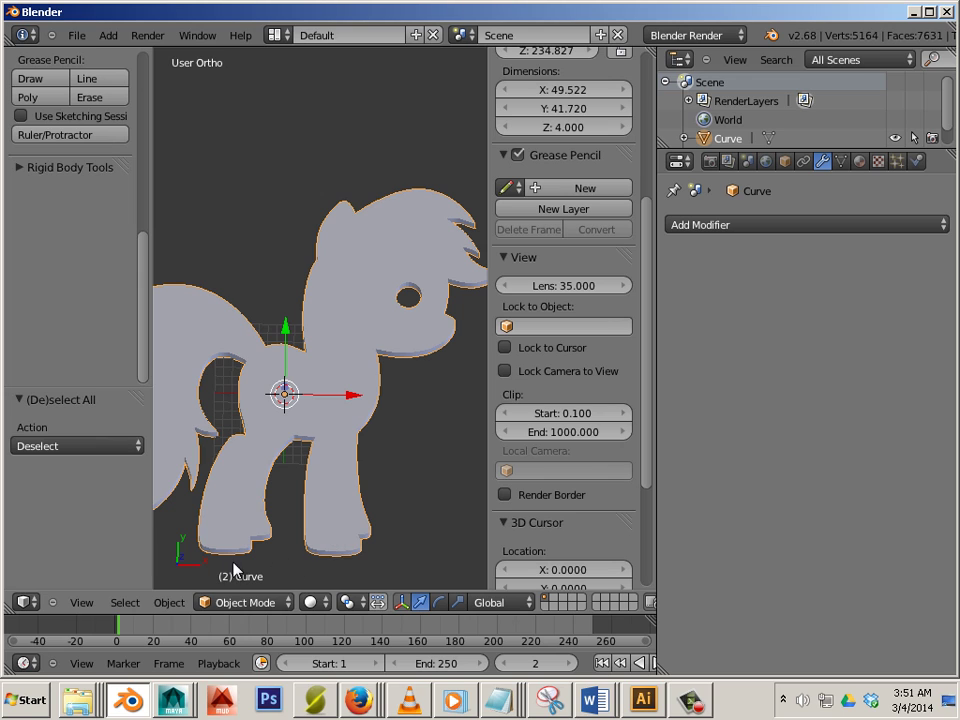
{"action": "middle_click_drag", "start_coordinate": [289, 553], "coordinate": [277, 502], "text": "shift"}
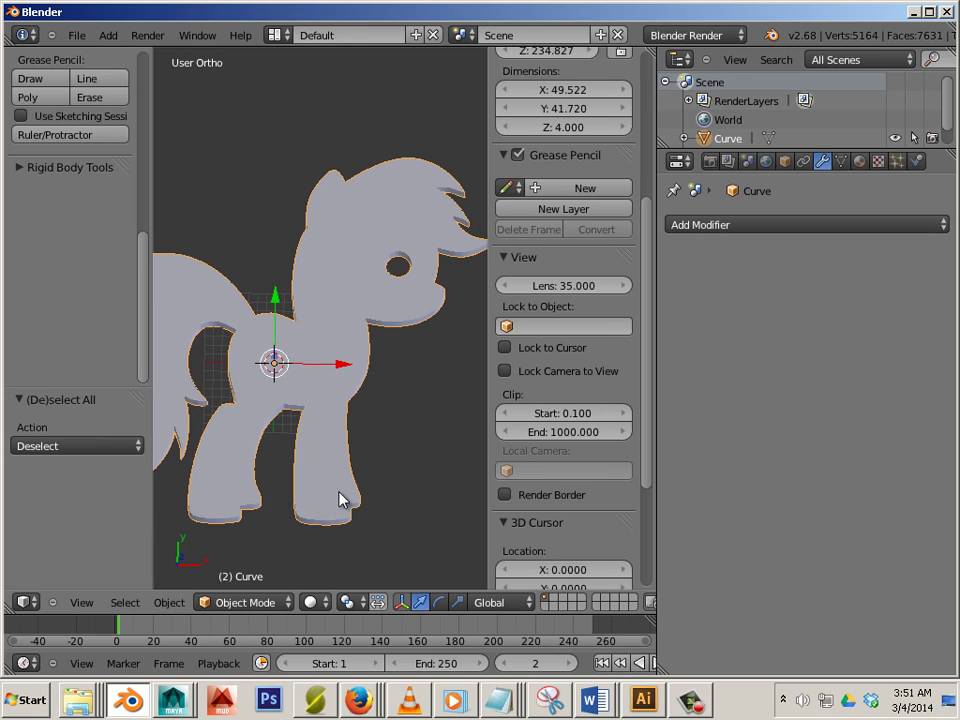
{"action": "scroll", "coordinate": [295, 493], "scroll_direction": "down", "scroll_amount": 3}
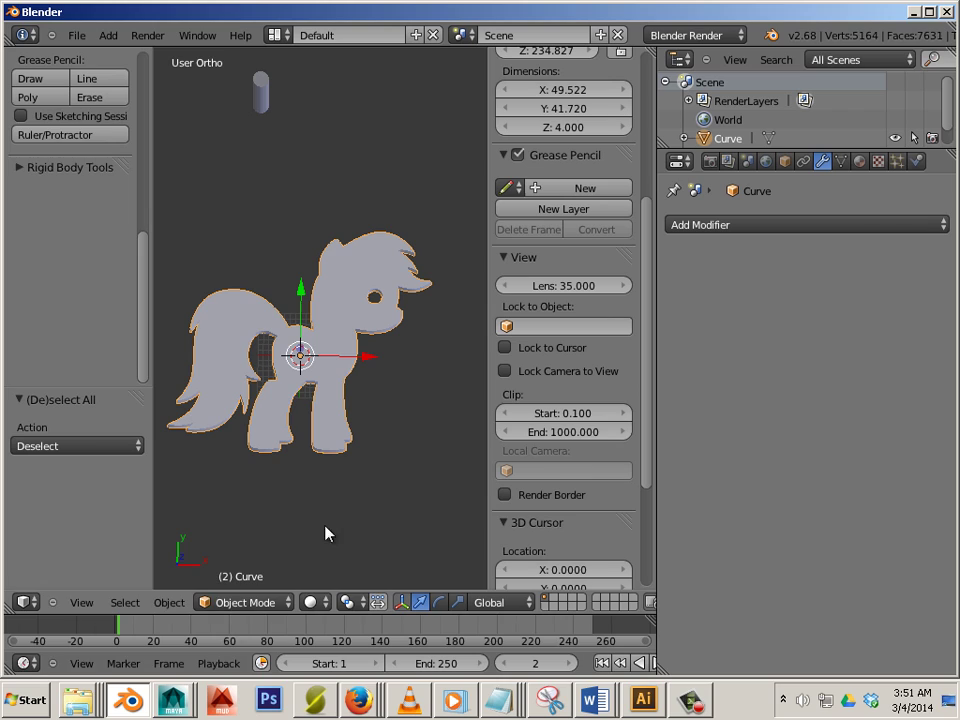
Step: Launch netfabb Studio from the netfabb Studio Basic folder under All Programs
{"action": "left_click", "coordinate": [37, 706]}
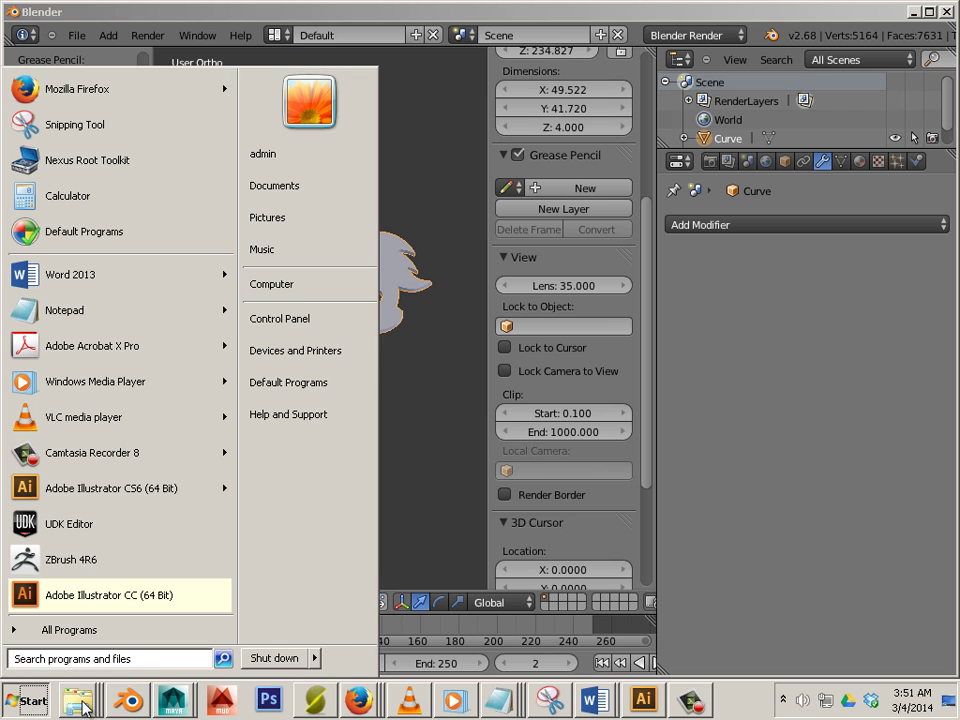
{"action": "left_click", "coordinate": [55, 630]}
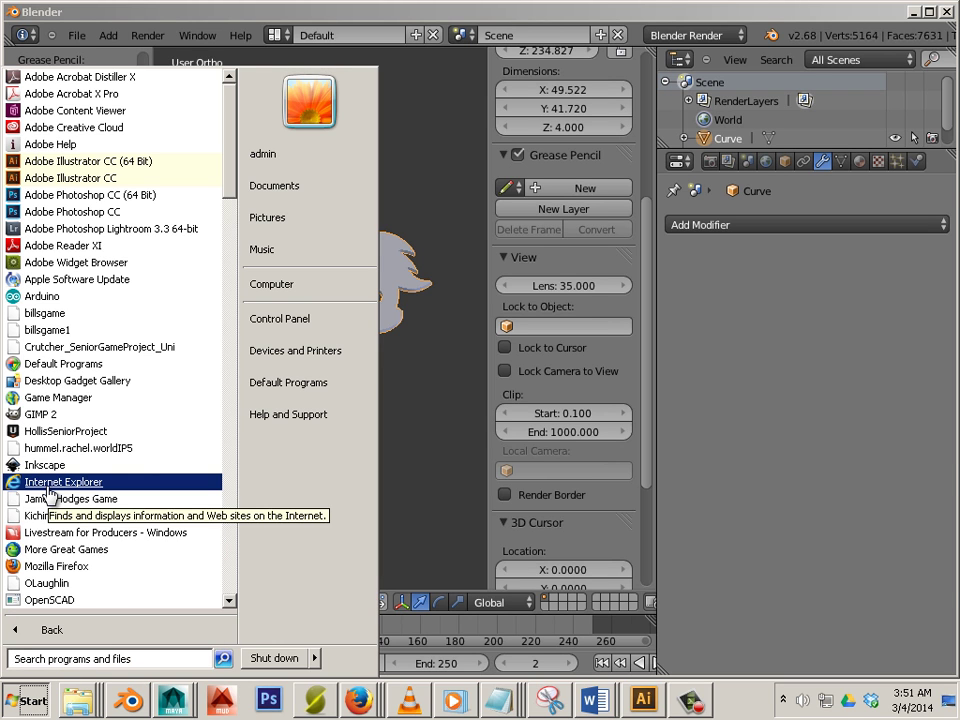
{"action": "scroll", "coordinate": [50, 490], "scroll_direction": "down", "scroll_amount": 4}
{"action": "scroll", "coordinate": [50, 490], "scroll_direction": "down", "scroll_amount": 15}
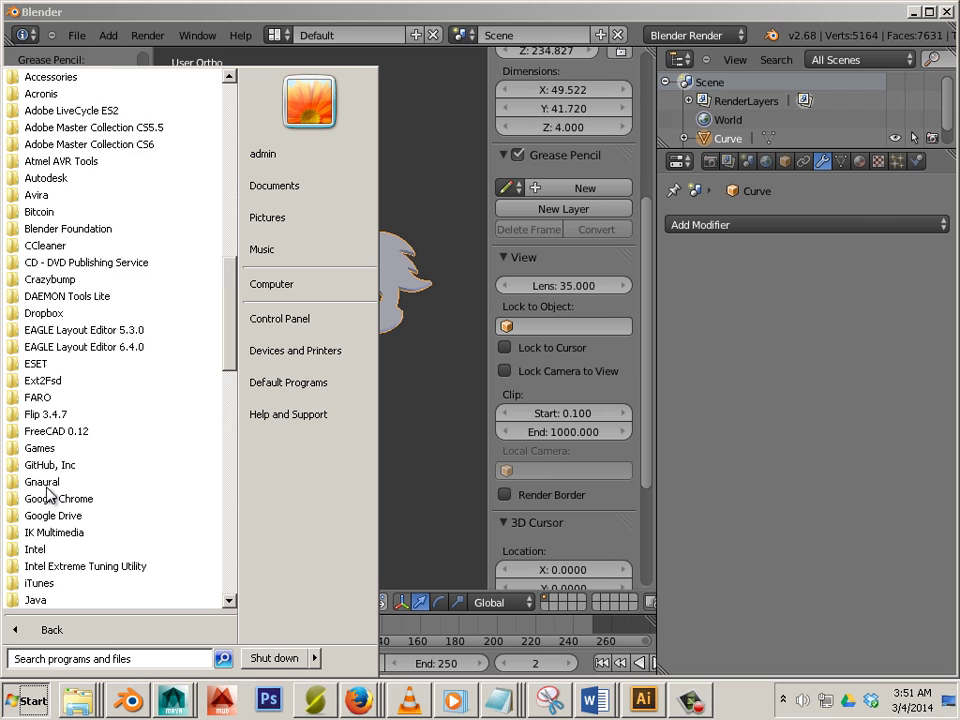
{"action": "scroll", "coordinate": [144, 478], "scroll_direction": "down", "scroll_amount": 2}
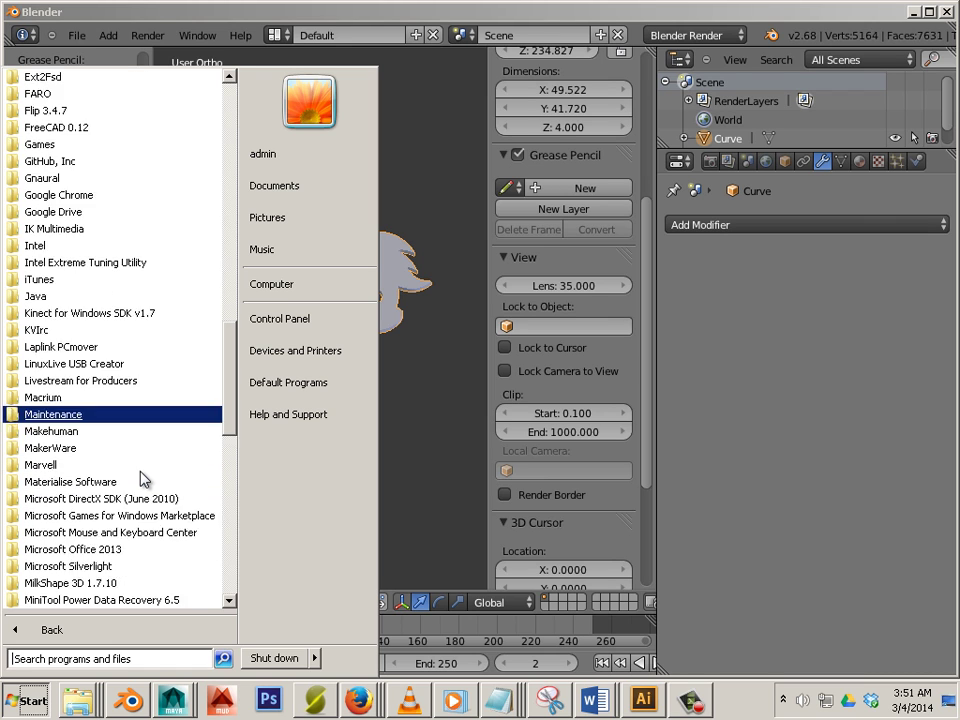
{"action": "scroll", "coordinate": [144, 478], "scroll_direction": "down", "scroll_amount": 4}
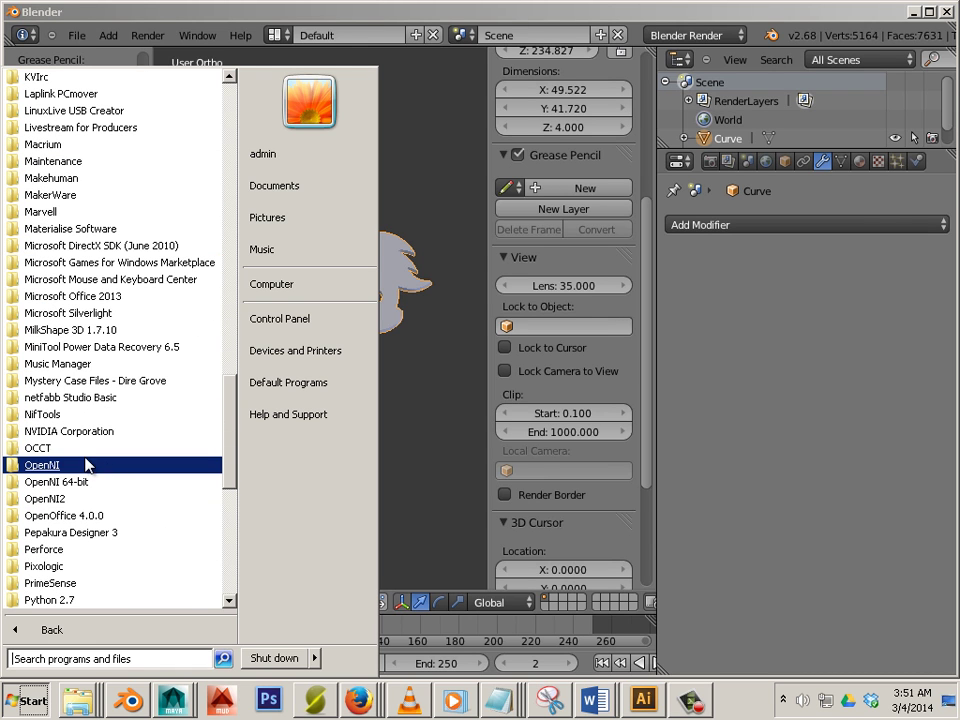
{"action": "left_click", "coordinate": [75, 397]}
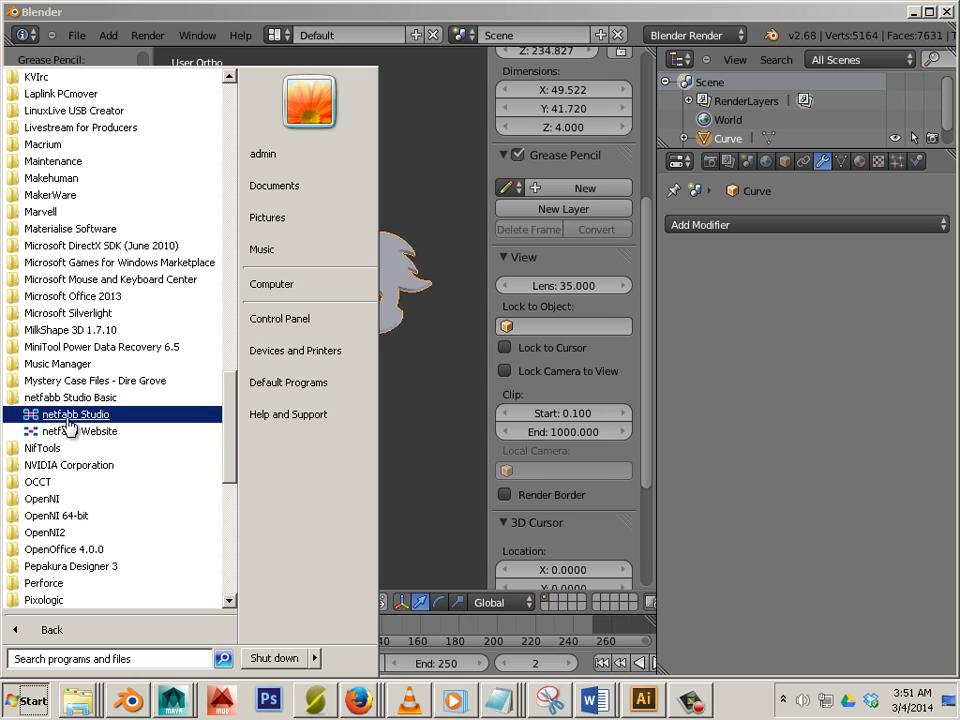
{"action": "left_click", "coordinate": [68, 415]}
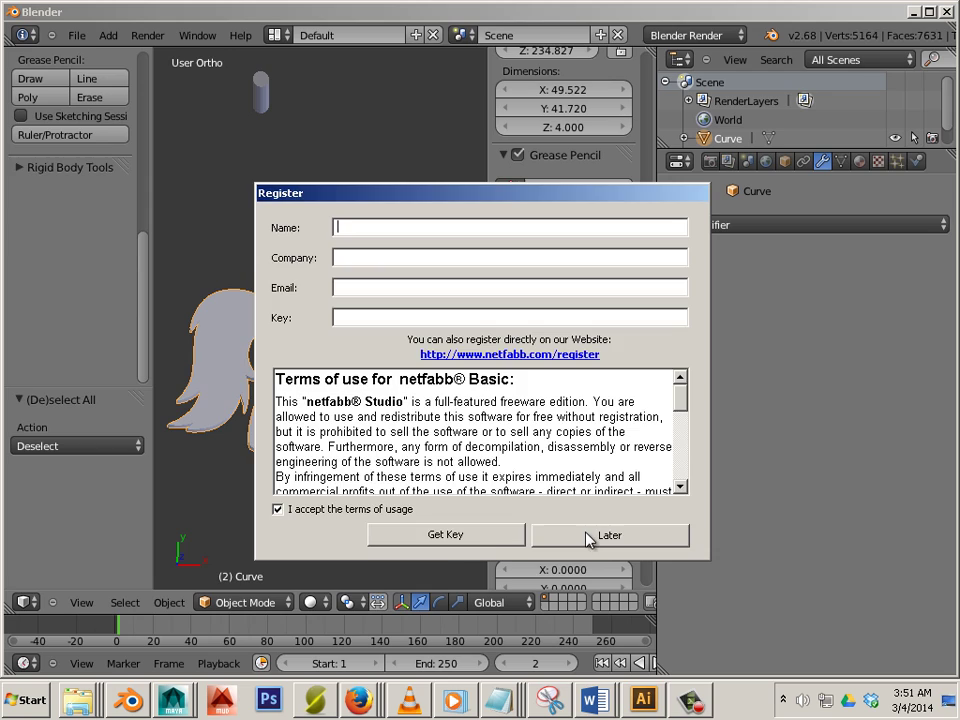
Step: Skip registration, add PONY.stl from the Desktop as a new part, and select it
{"action": "left_click", "coordinate": [589, 537]}
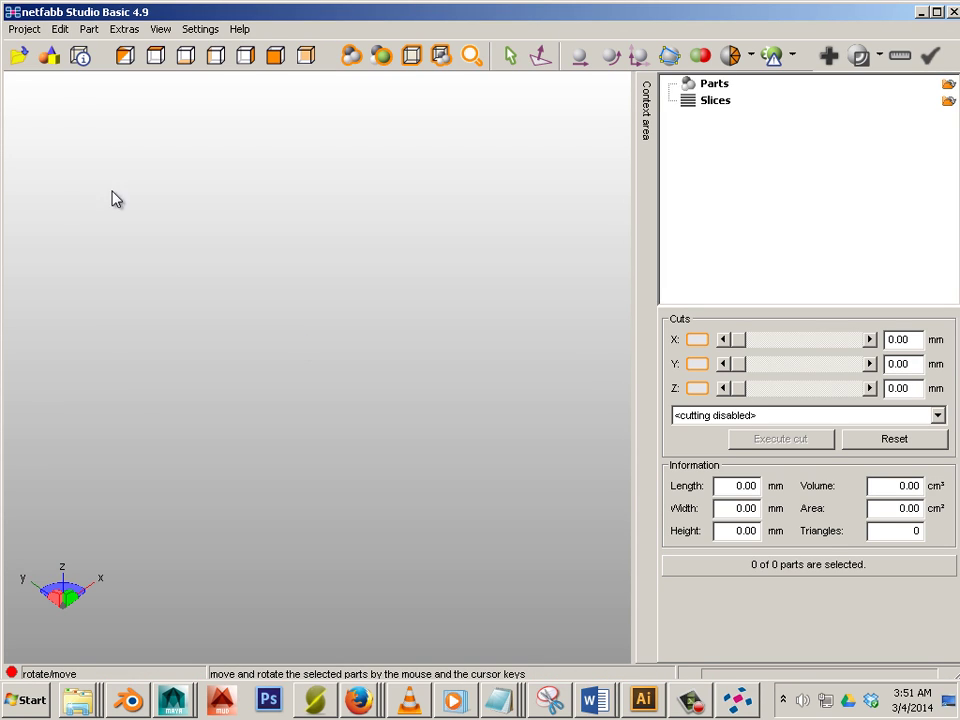
{"action": "right_click", "coordinate": [304, 294]}
{"action": "left_click", "coordinate": [333, 304]}
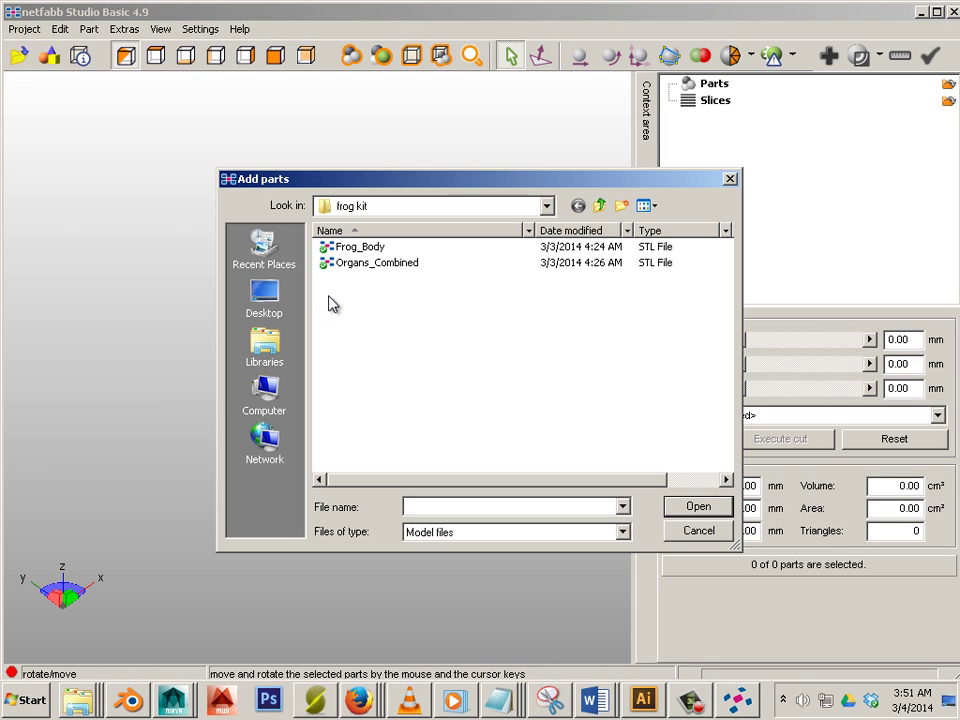
{"action": "left_click", "coordinate": [264, 298]}
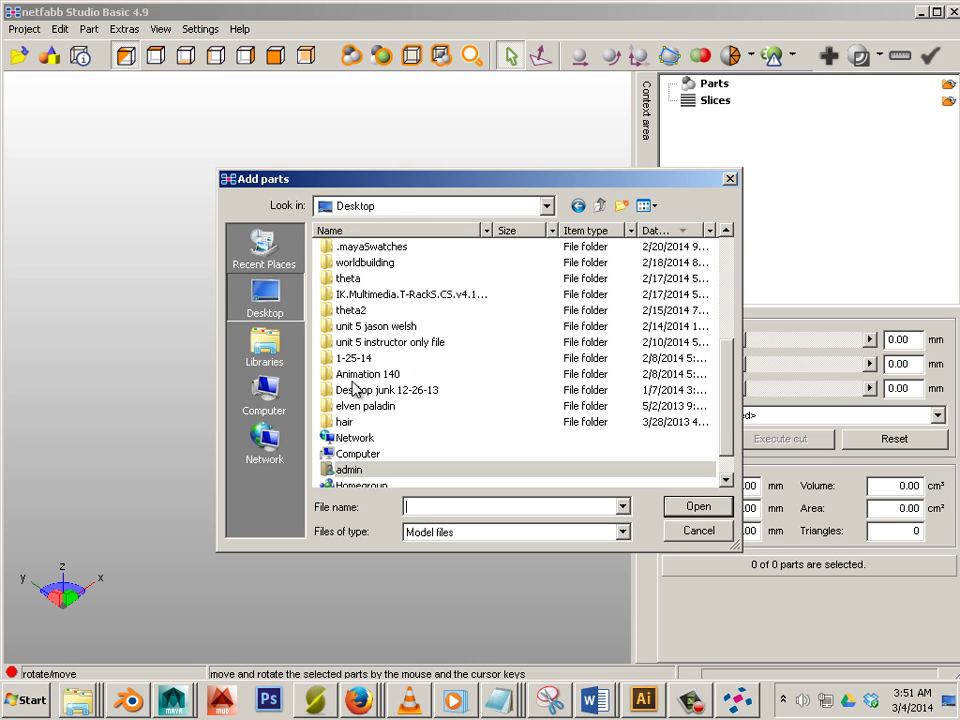
{"action": "left_click", "coordinate": [478, 376]}
{"action": "scroll", "coordinate": [478, 380], "scroll_direction": "down", "scroll_amount": 1}
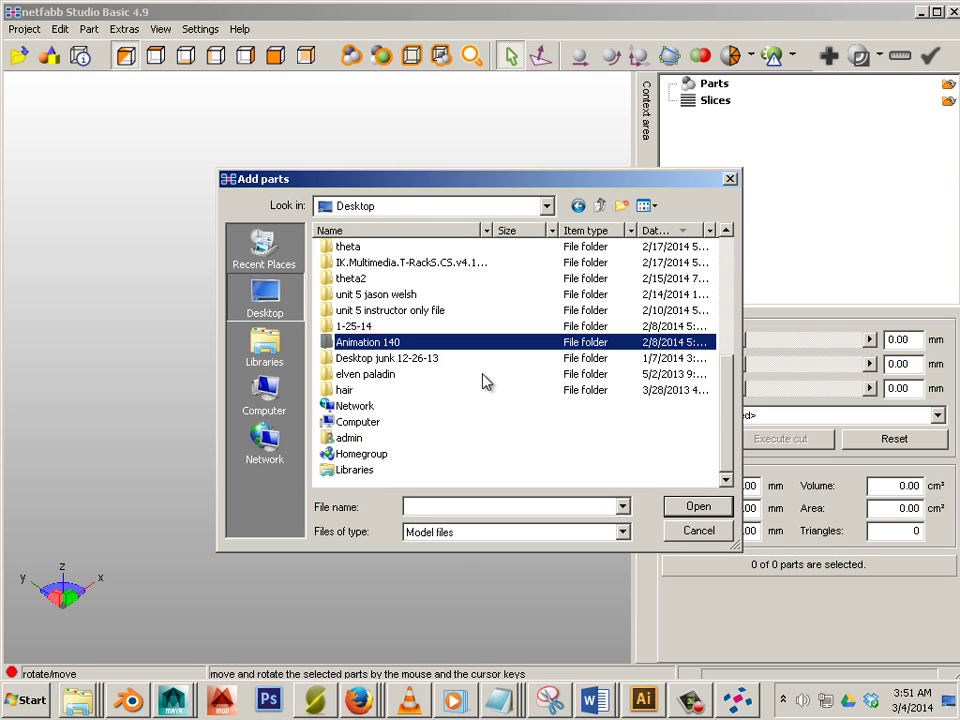
{"action": "scroll", "coordinate": [474, 380], "scroll_direction": "up", "scroll_amount": 5}
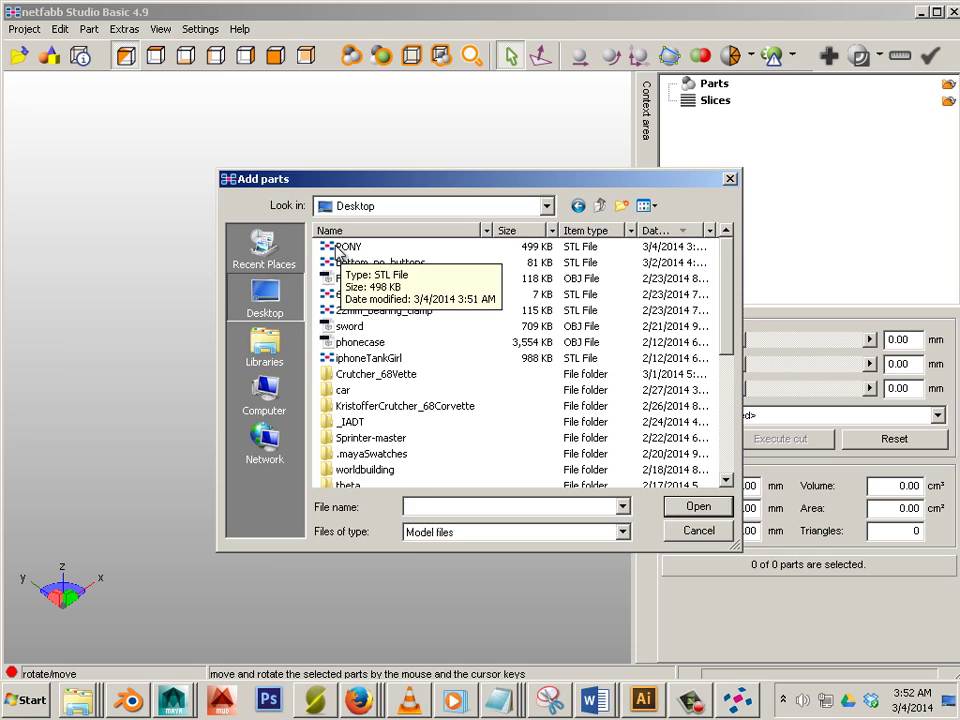
{"action": "double_click", "coordinate": [337, 212]}
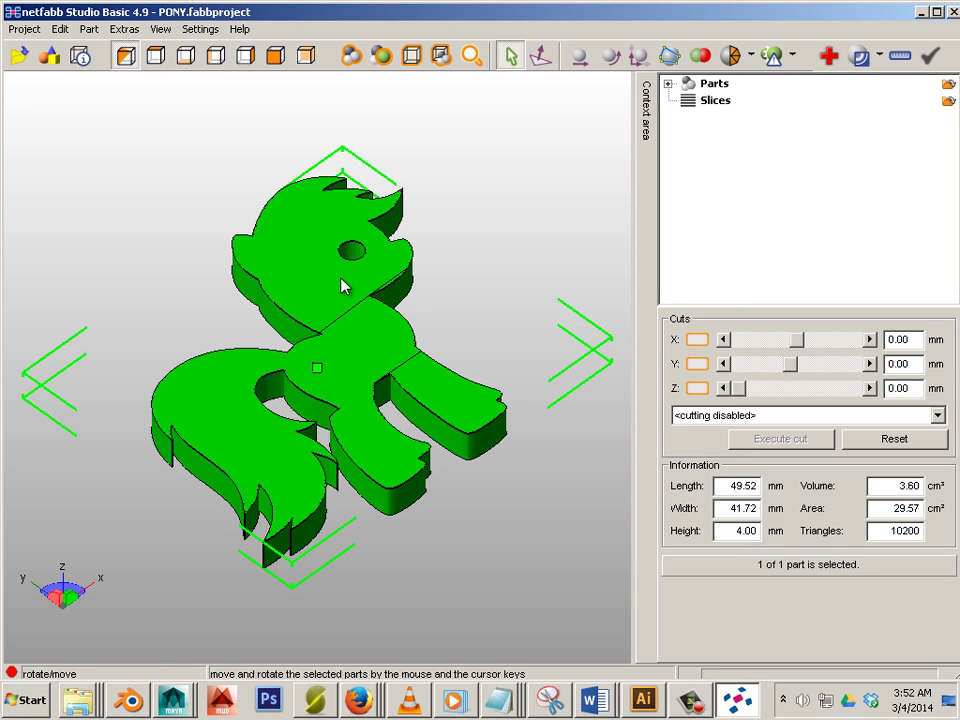
{"action": "left_click", "coordinate": [369, 290]}
{"action": "left_click", "coordinate": [369, 290]}
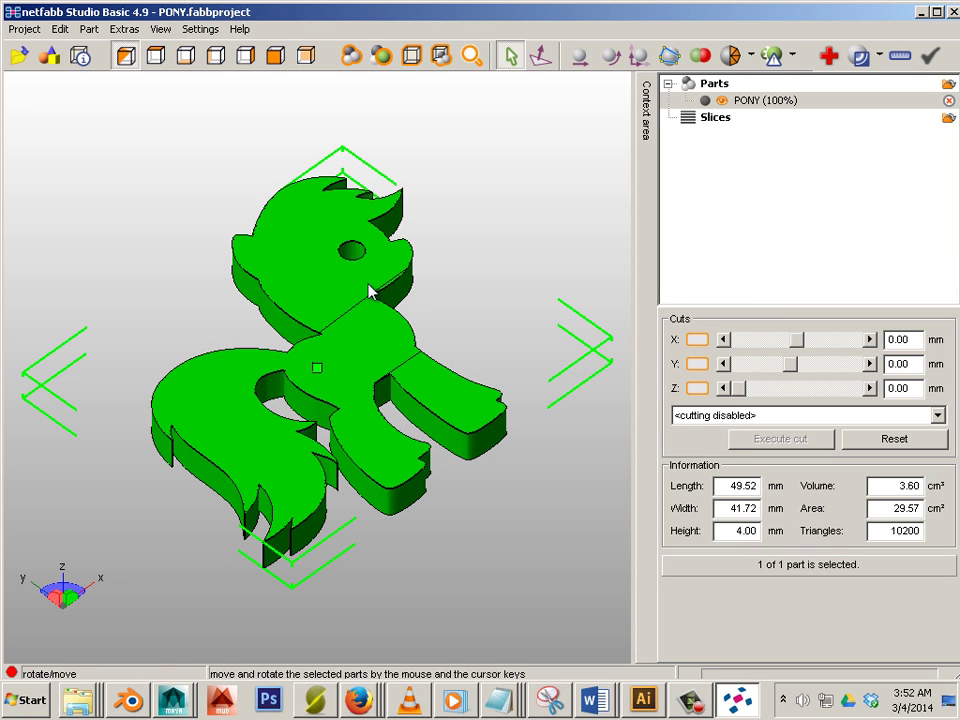
Step: Run the default automatic repair on the pony part and replace the original with the repaired part
{"action": "left_click", "coordinate": [829, 62]}
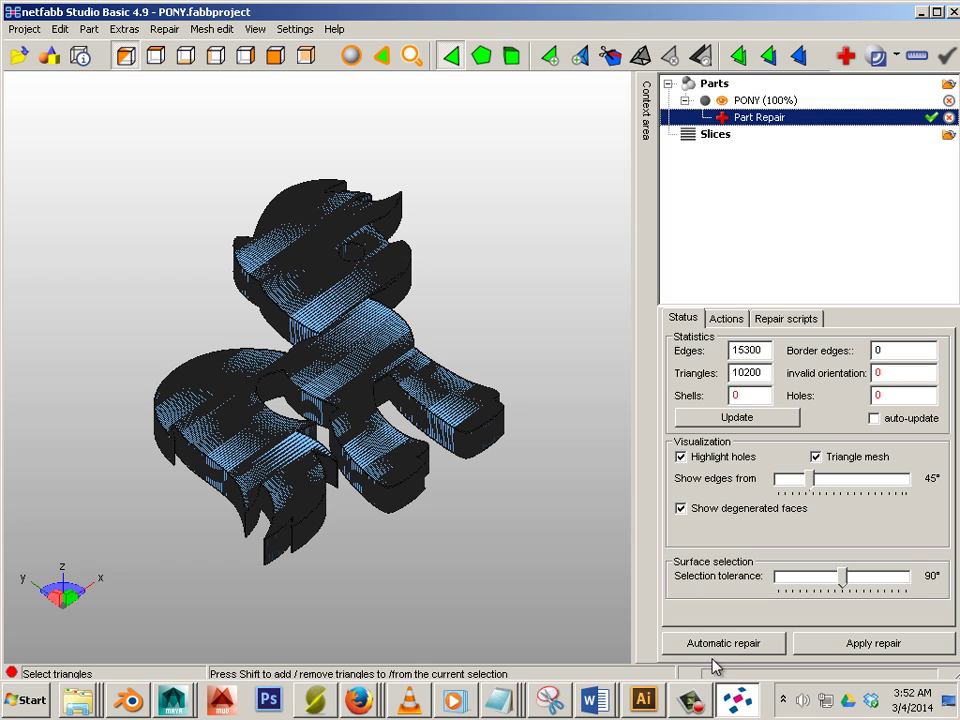
{"action": "left_click", "coordinate": [707, 645]}
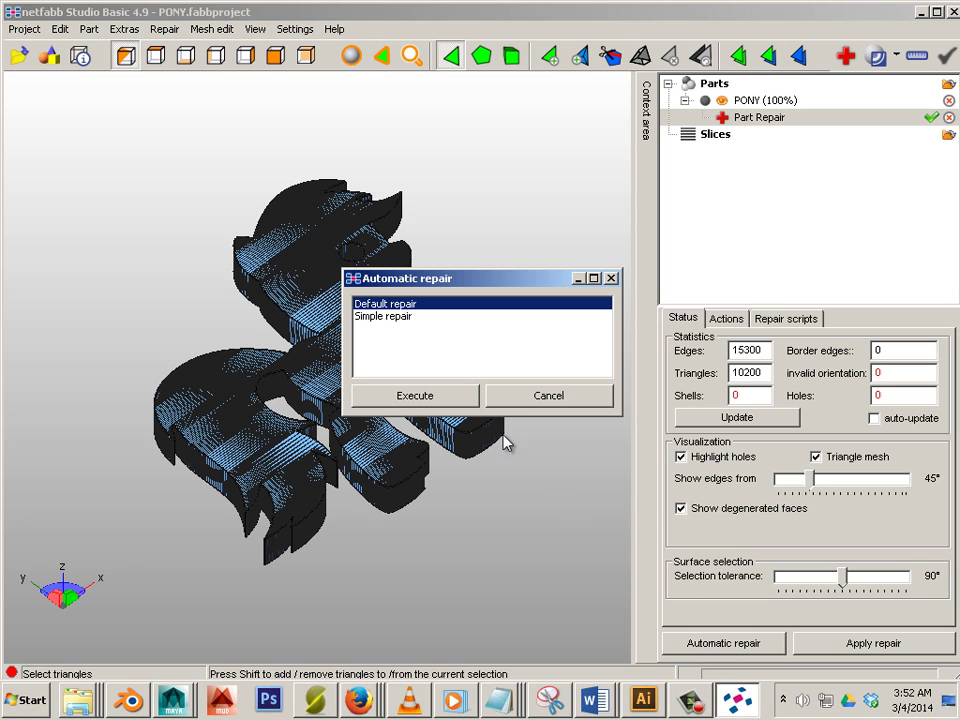
{"action": "left_click", "coordinate": [440, 401]}
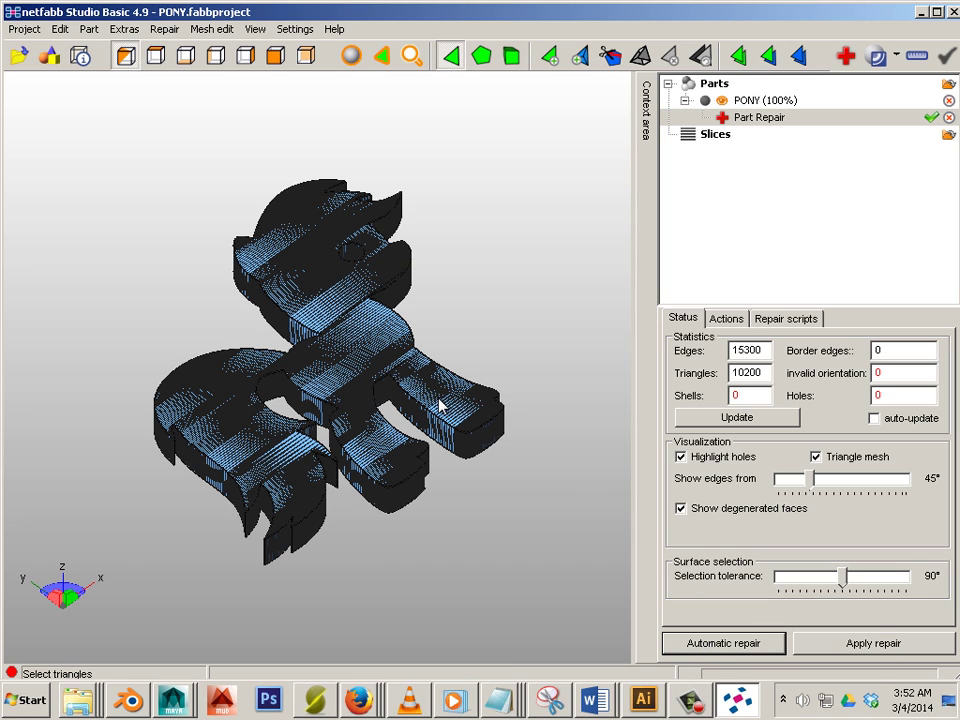
{"action": "left_click", "coordinate": [868, 641]}
{"action": "left_click", "coordinate": [401, 400]}
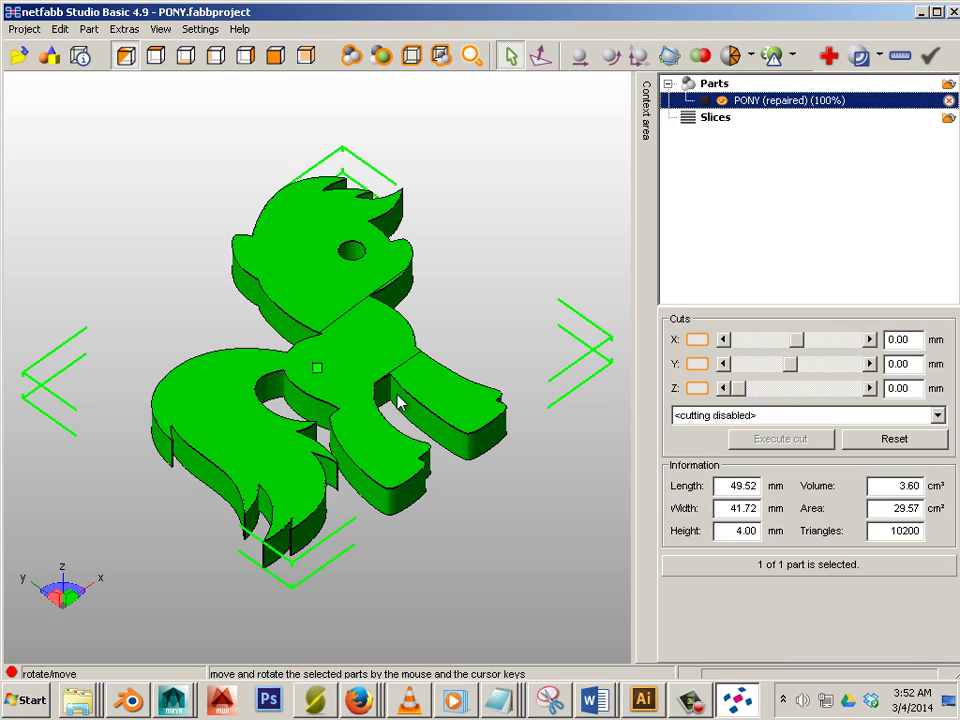
Step: Export the repaired part as PONY.stl to the Desktop, overwriting the old file
{"action": "right_click", "coordinate": [351, 258]}
{"action": "mouse_move", "coordinate": [383, 311]}
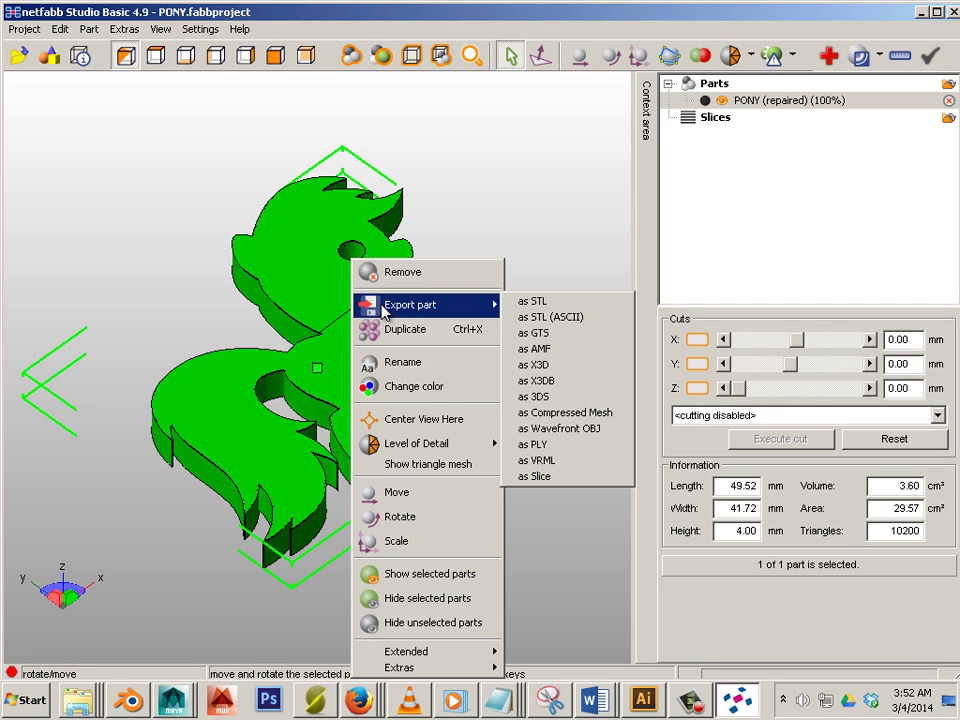
{"action": "left_click", "coordinate": [530, 301]}
{"action": "left_click", "coordinate": [348, 246]}
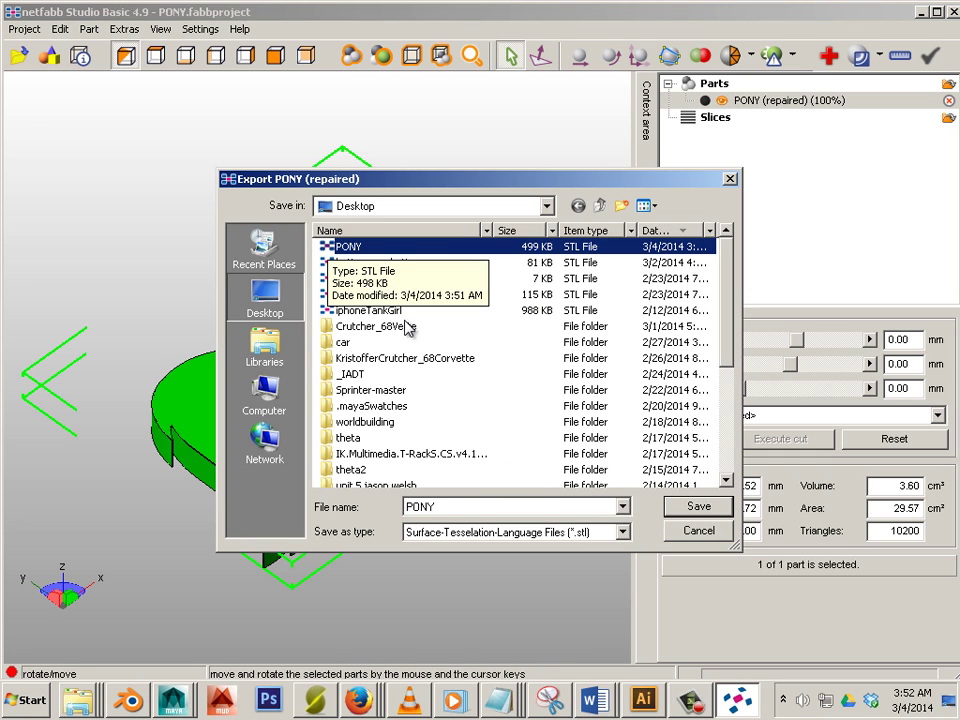
{"action": "left_click", "coordinate": [680, 508]}
{"action": "left_click", "coordinate": [538, 354]}
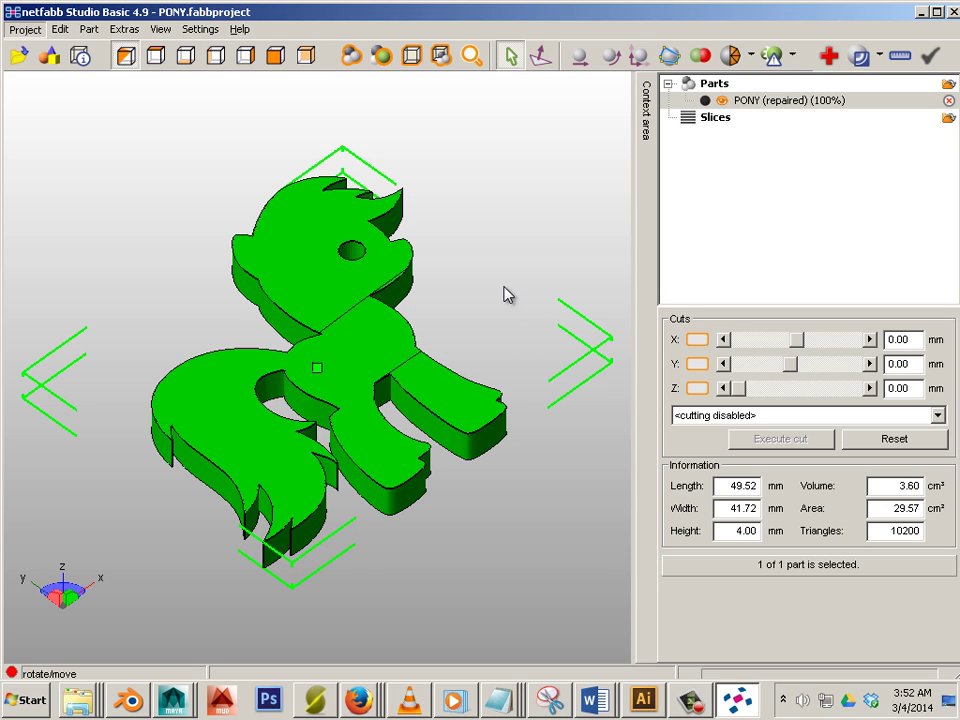
Step: Bring the Slic3r window to the front and shift it down and to the right
{"action": "mouse_move", "coordinate": [328, 704]}
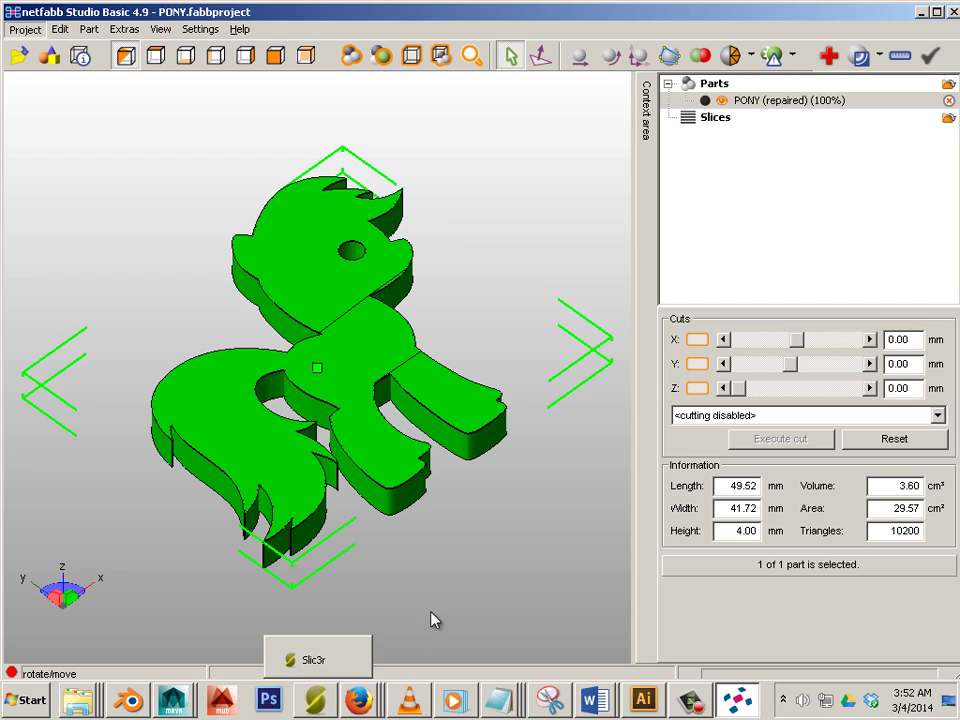
{"action": "left_click", "coordinate": [312, 660]}
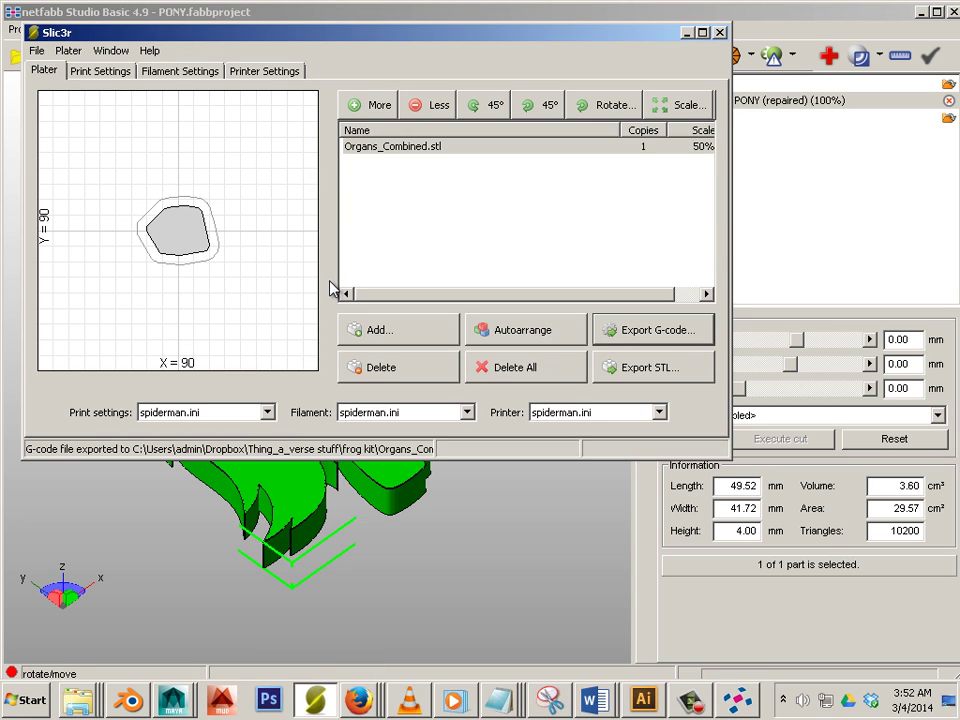
{"action": "left_click_drag", "start_coordinate": [309, 36], "coordinate": [345, 88]}
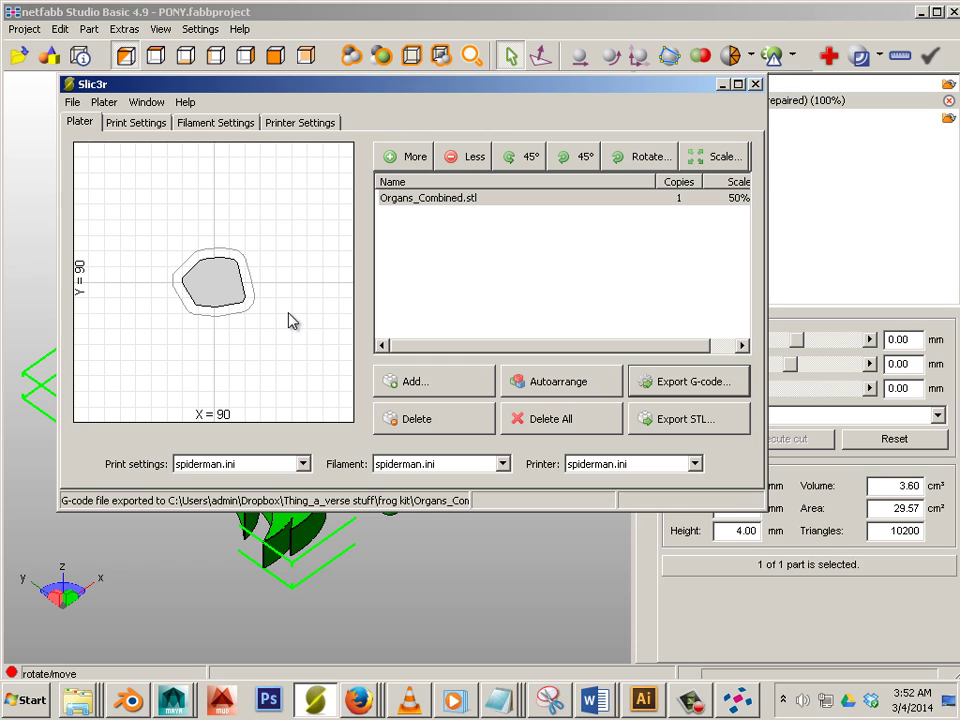
Step: Load the spiderman.ini configuration from the Dropbox folder
{"action": "left_click", "coordinate": [72, 102]}
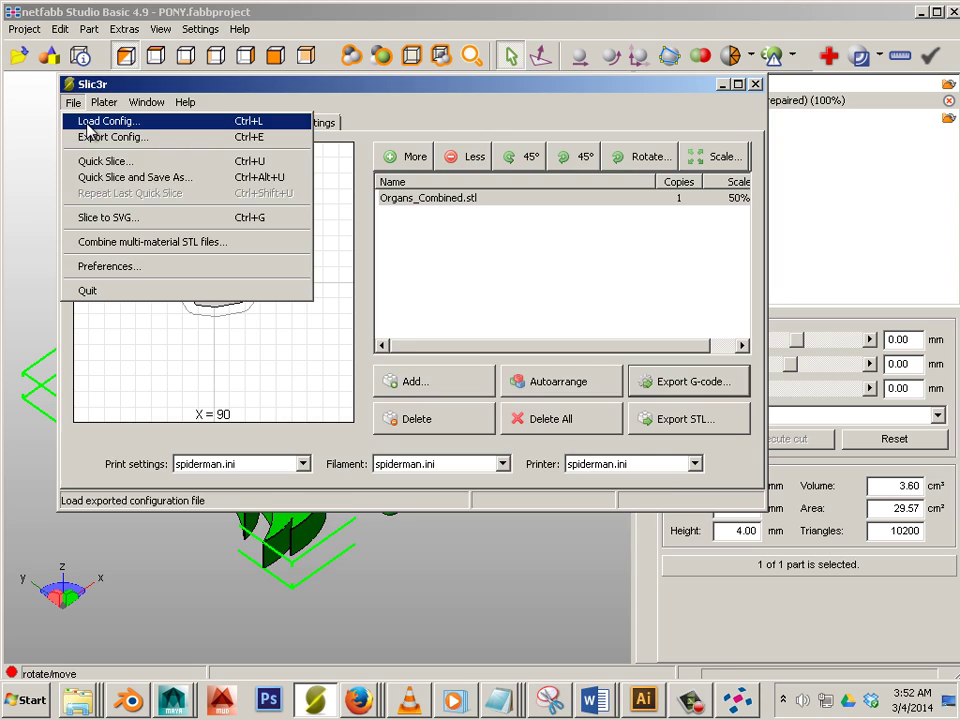
{"action": "left_click", "coordinate": [95, 122]}
{"action": "scroll", "coordinate": [300, 287], "scroll_direction": "down", "scroll_amount": 15}
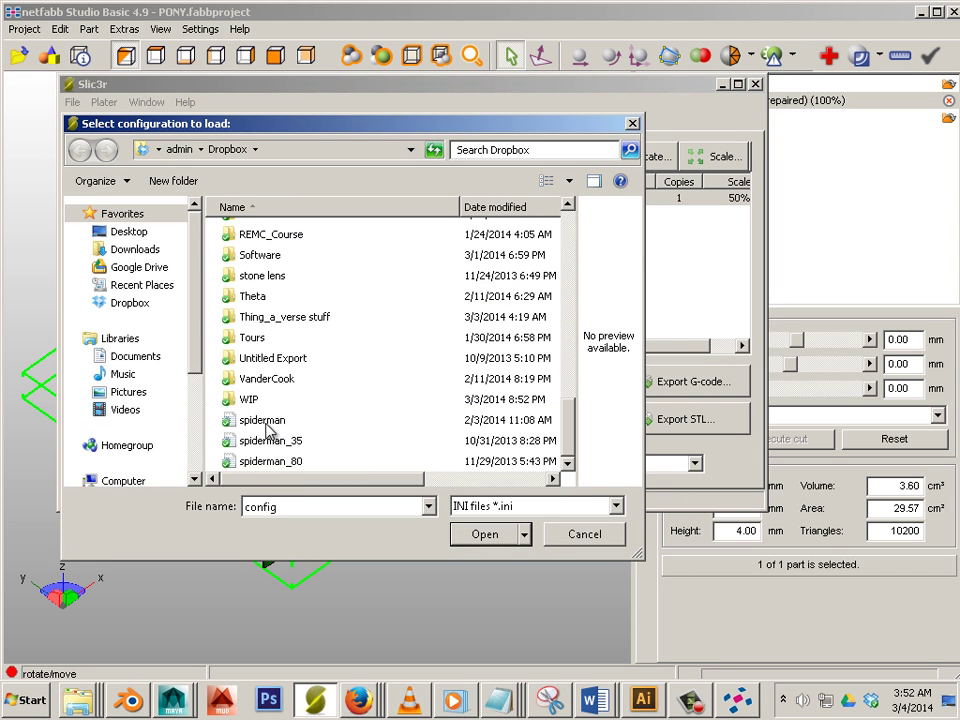
{"action": "left_click", "coordinate": [262, 424]}
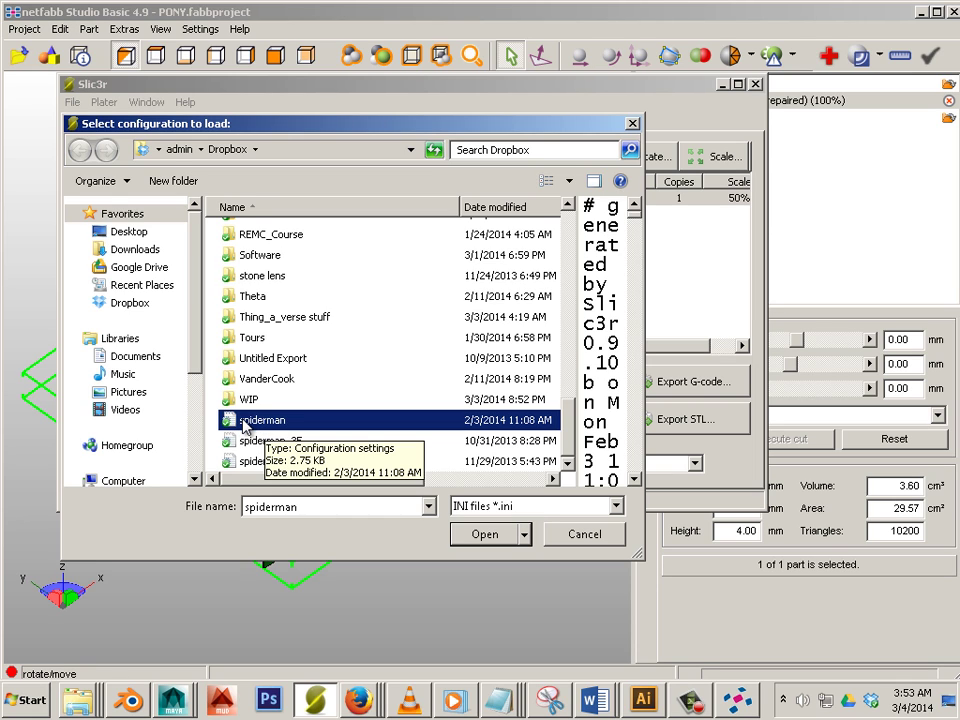
{"action": "double_click", "coordinate": [244, 424]}
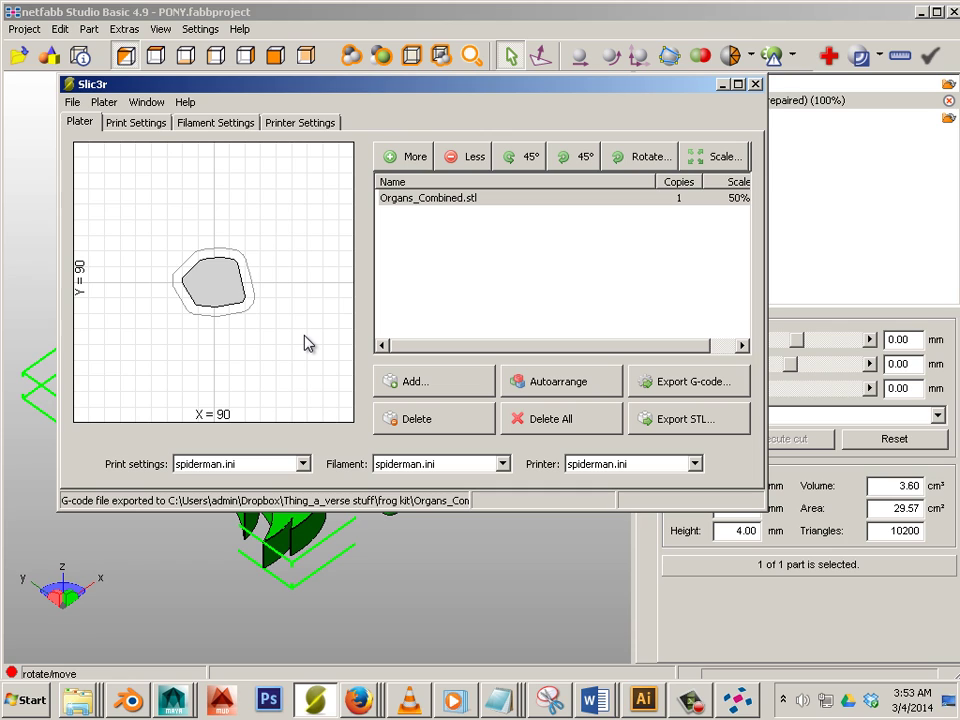
Step: Clear the plate and add PONY.stl from the Desktop
{"action": "left_click", "coordinate": [540, 422]}
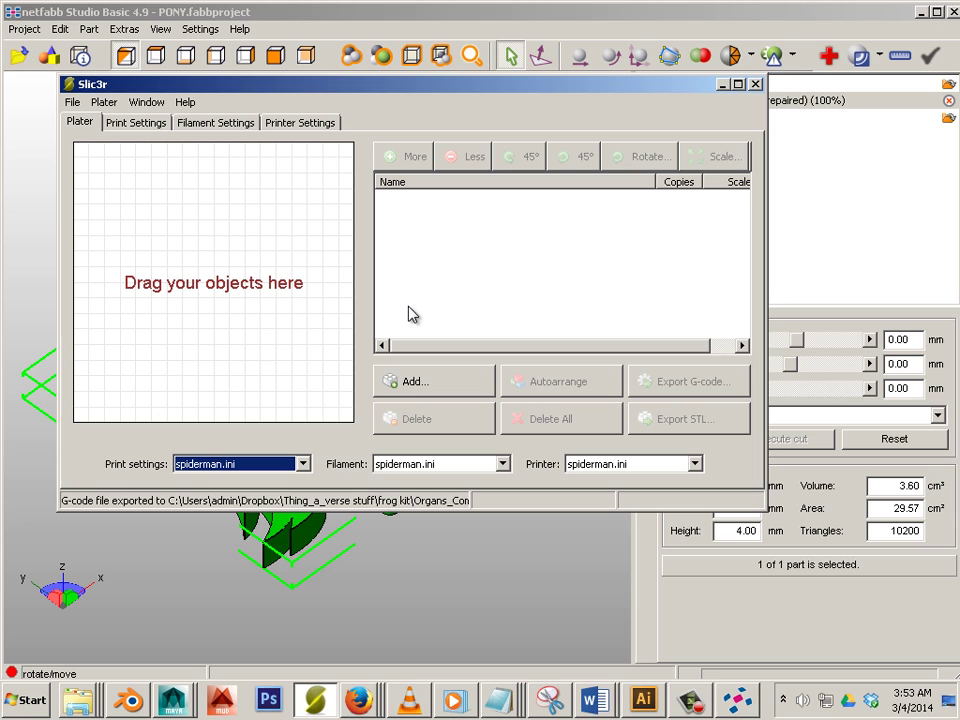
{"action": "left_click", "coordinate": [420, 382]}
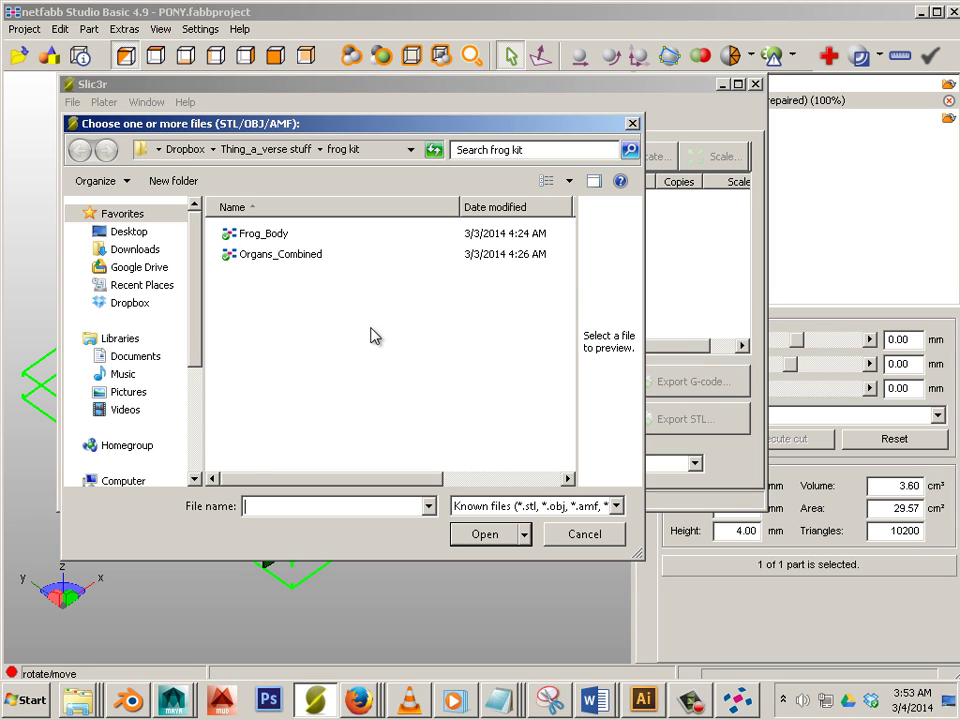
{"action": "left_click", "coordinate": [128, 231]}
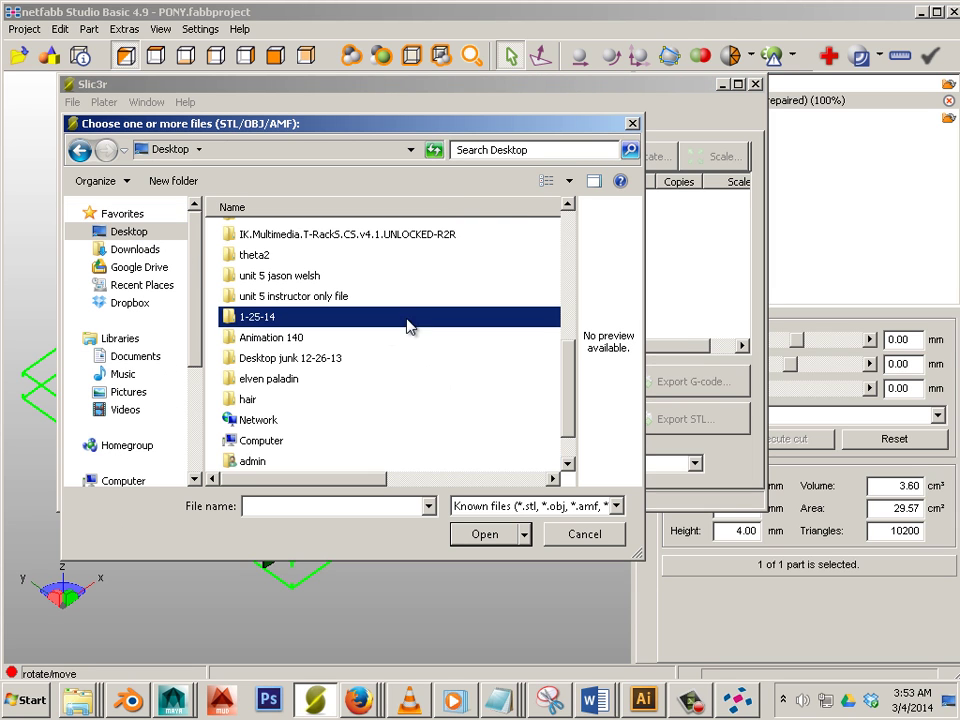
{"action": "scroll", "coordinate": [405, 320], "scroll_direction": "up", "scroll_amount": 10}
{"action": "double_click", "coordinate": [245, 233]}
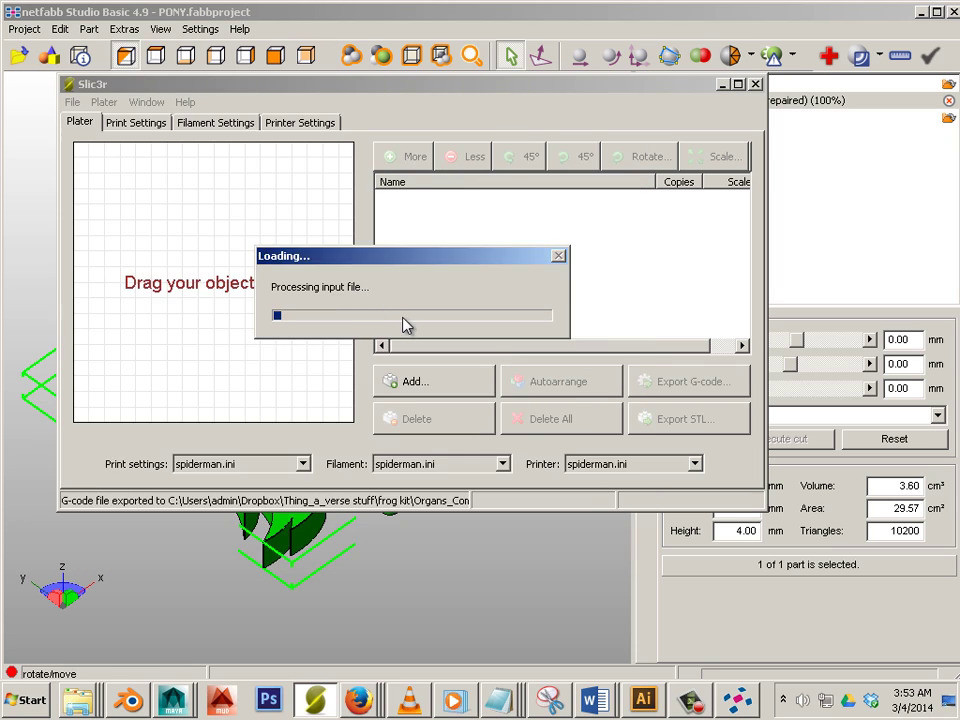
Step: Select the pony and export the G-code as PONY.gcode to the Desktop
{"action": "left_click", "coordinate": [240, 285]}
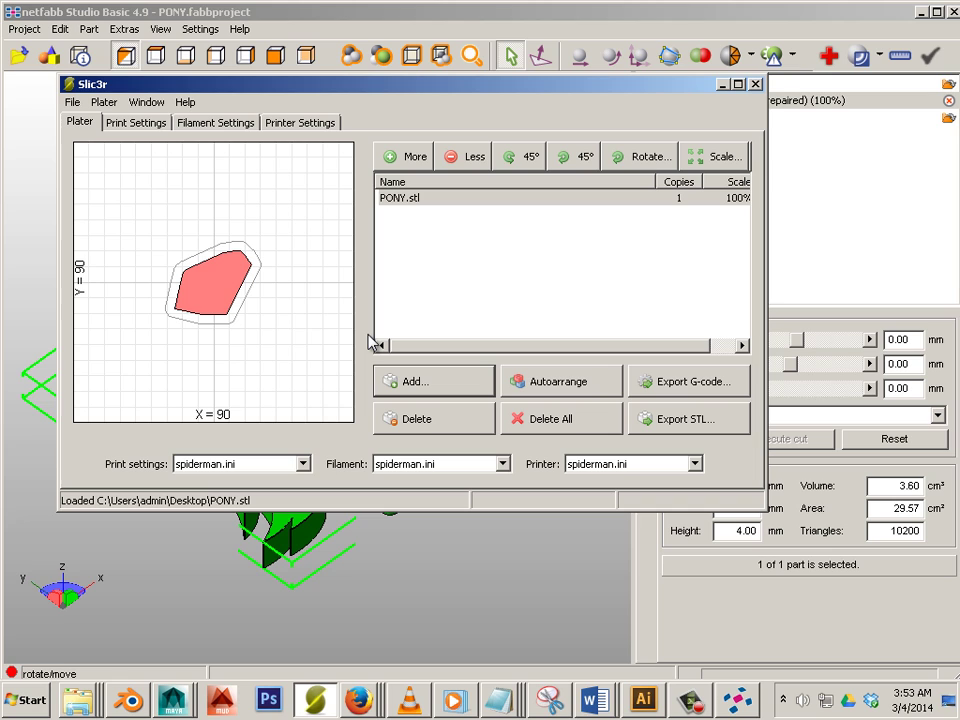
{"action": "left_click", "coordinate": [689, 388]}
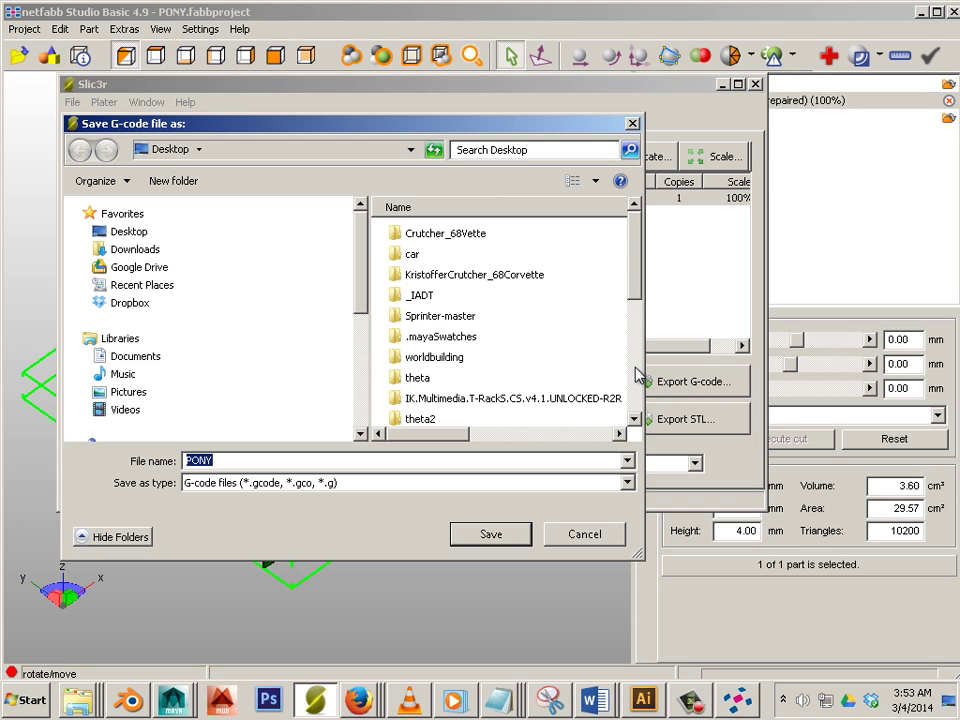
{"action": "left_click", "coordinate": [474, 537]}
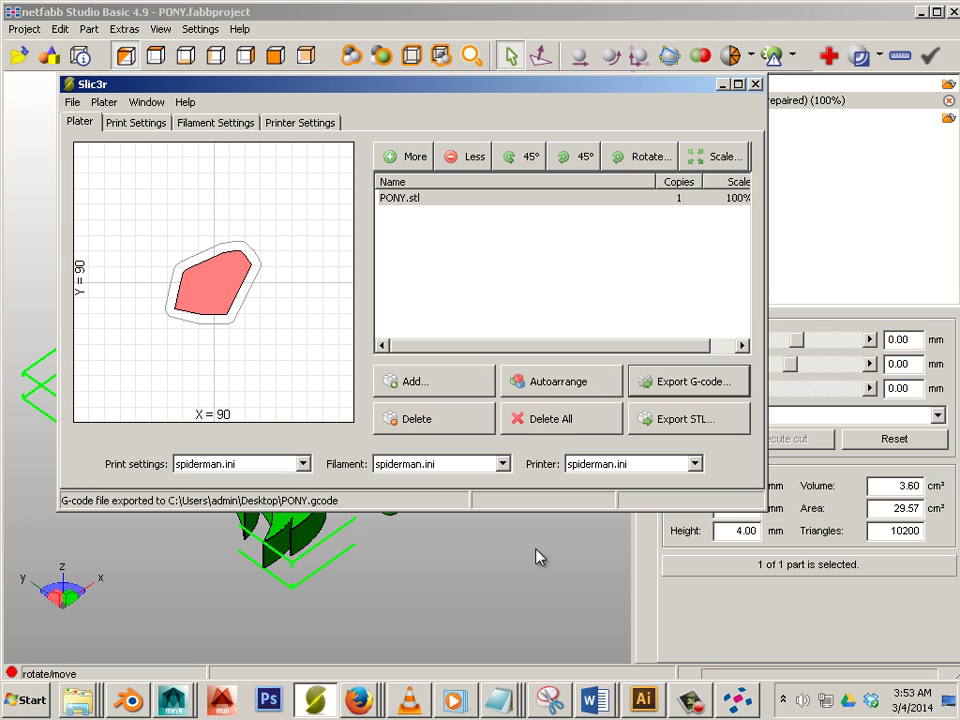
Step: Switch back to netfabb and reselect the repaired pony part (49.52 × 41.72 × 4.00 mm)
{"action": "left_click", "coordinate": [530, 555]}
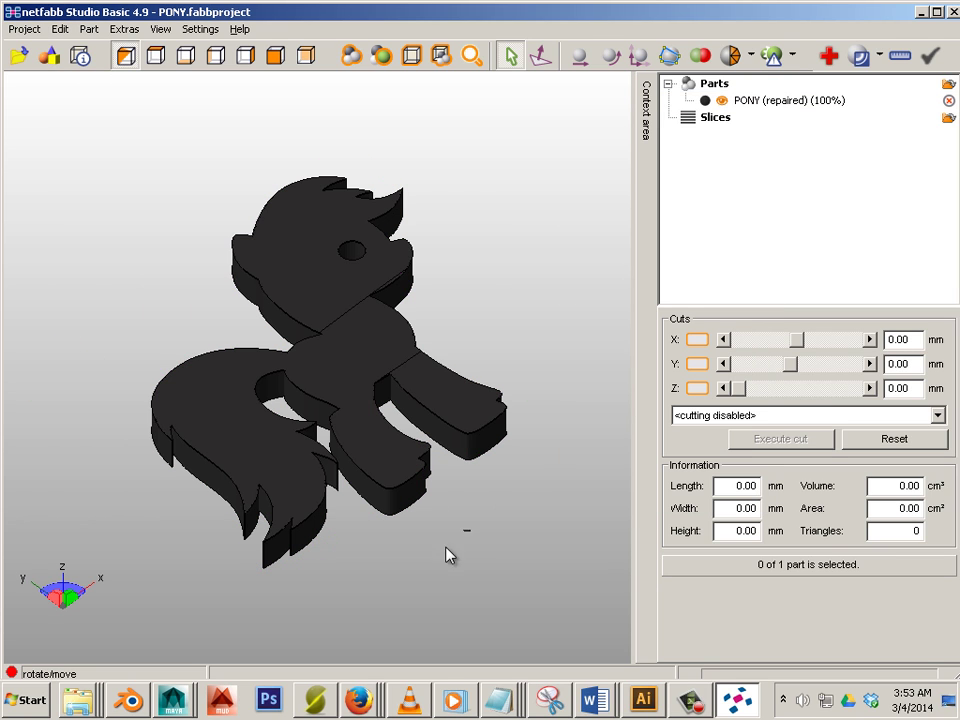
{"action": "left_click", "coordinate": [397, 487]}
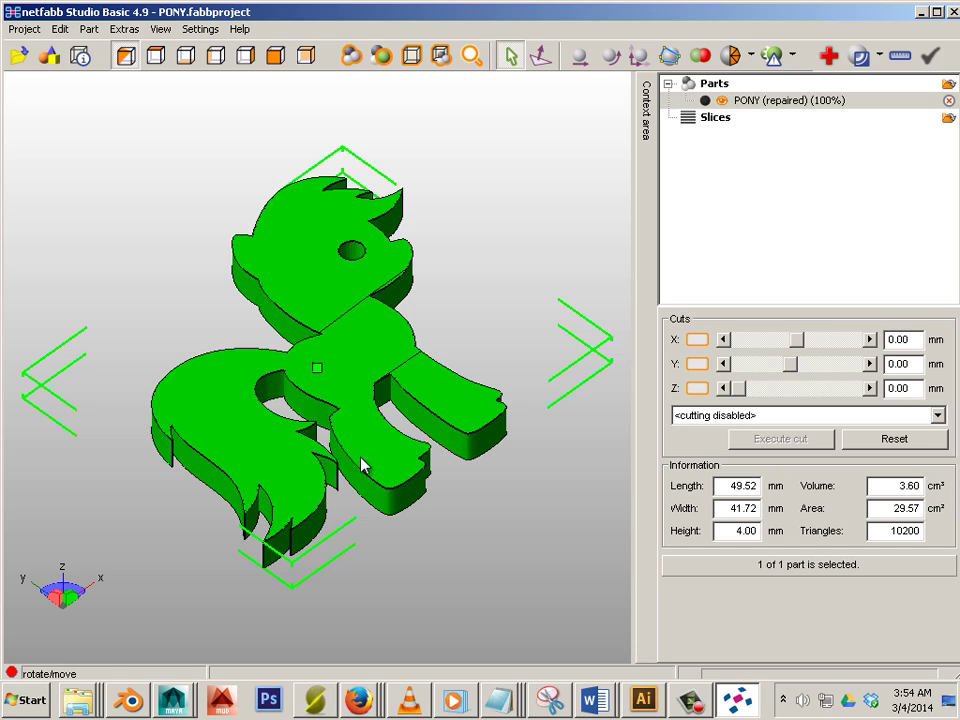
{"action": "left_click", "coordinate": [397, 507]}
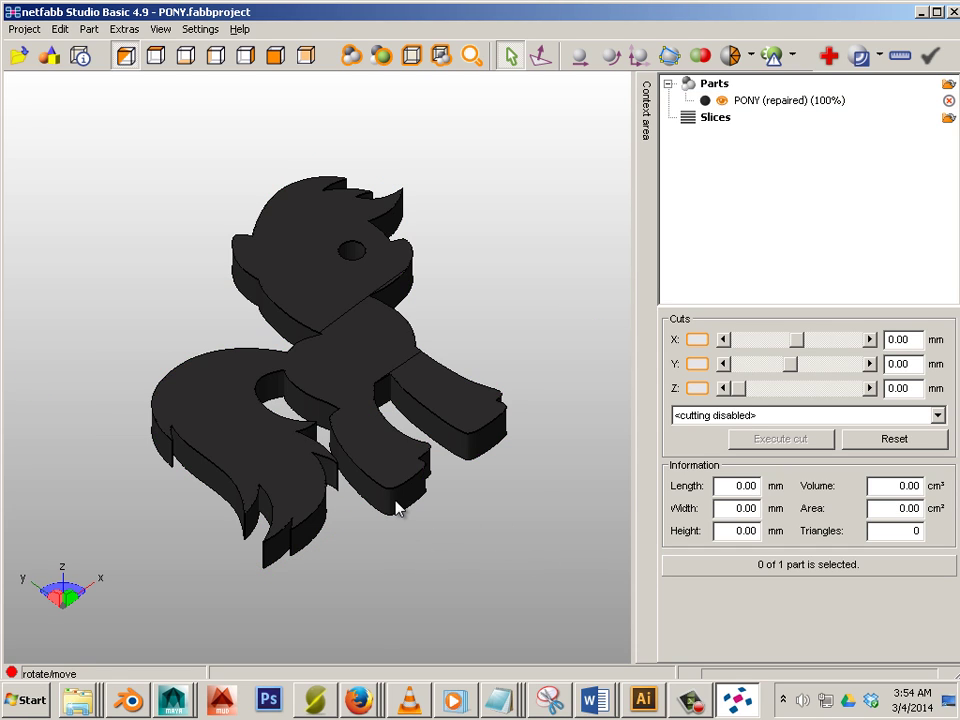
{"action": "left_click", "coordinate": [341, 395]}
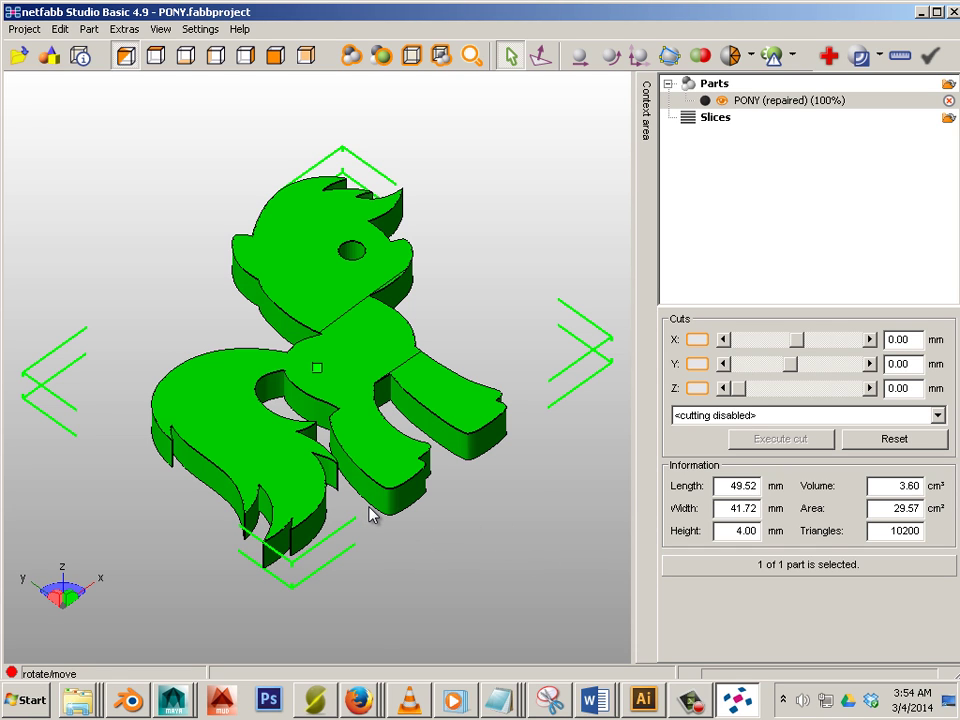